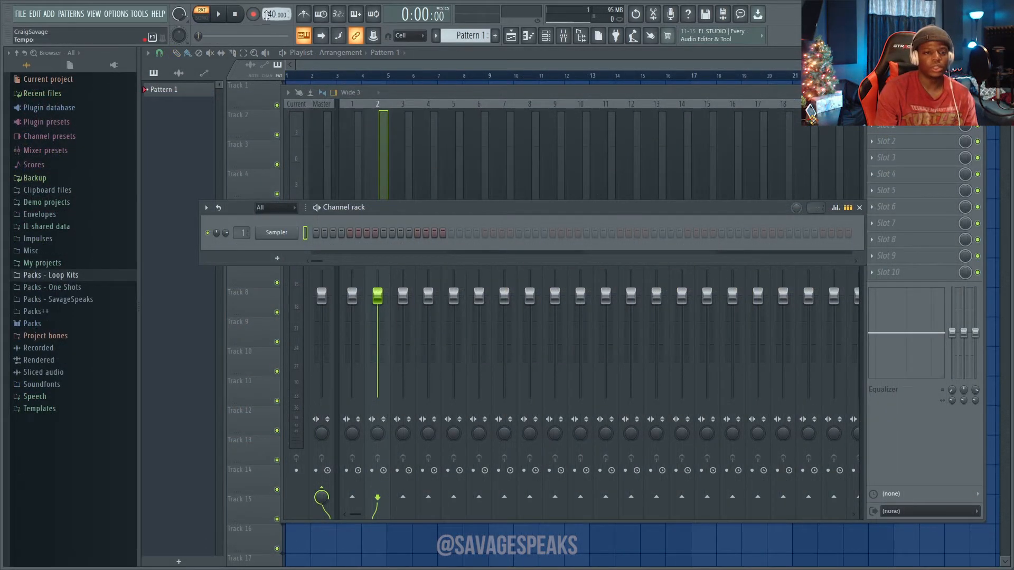
Set the project tempo to 157 BPM.
drag(274, 14, 273, 6)
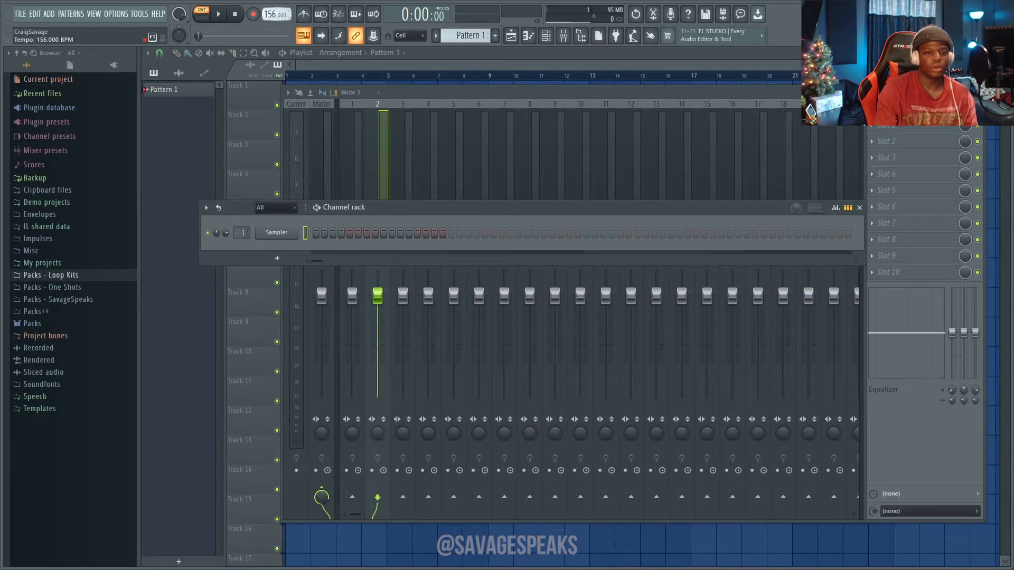
click(546, 37)
click(547, 37)
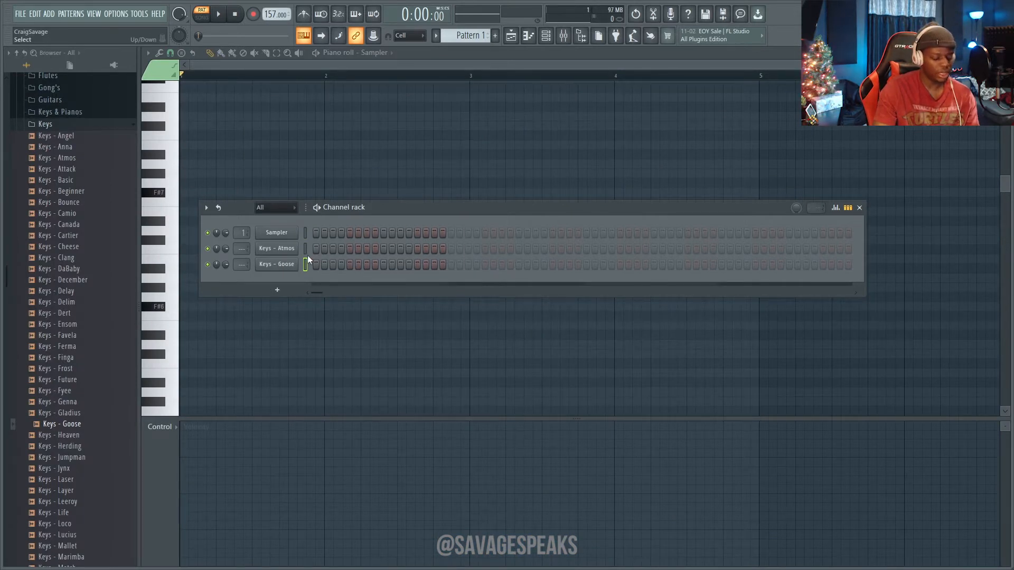
Audition the Keys - Goose and Keys - Atmos channels and compare their sounds.
key(z)
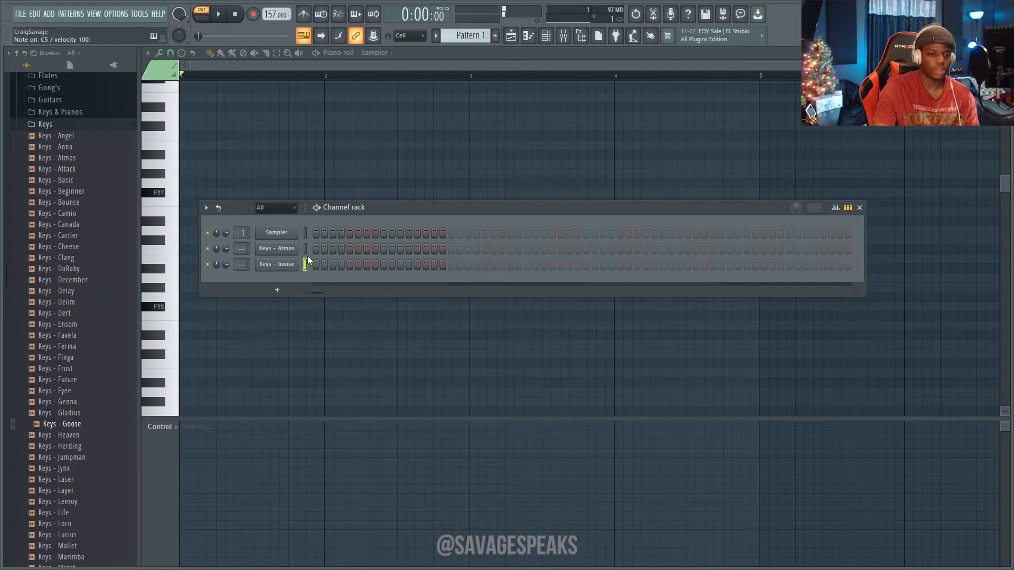
click(304, 249)
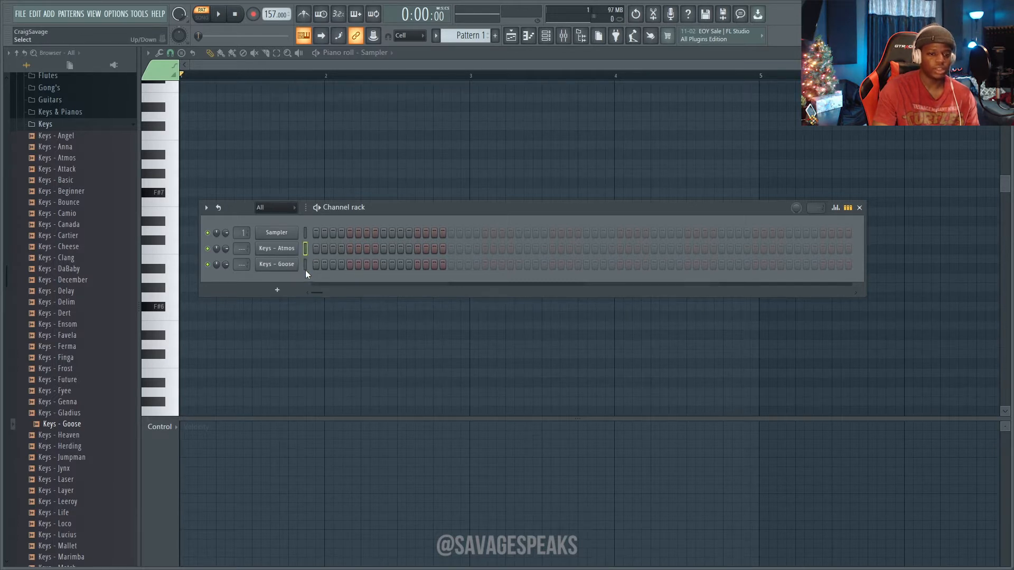
key(z)
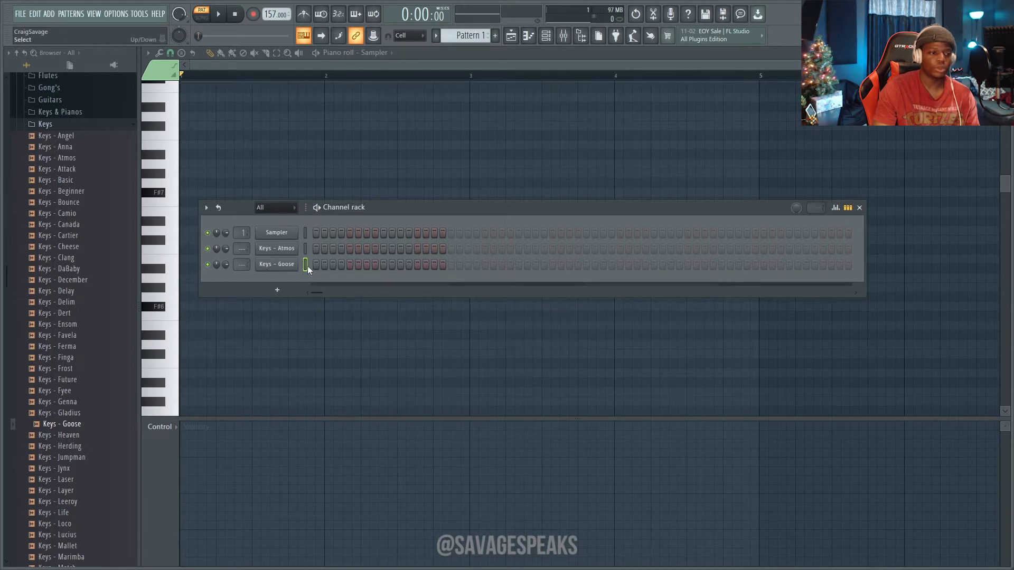
key(z)
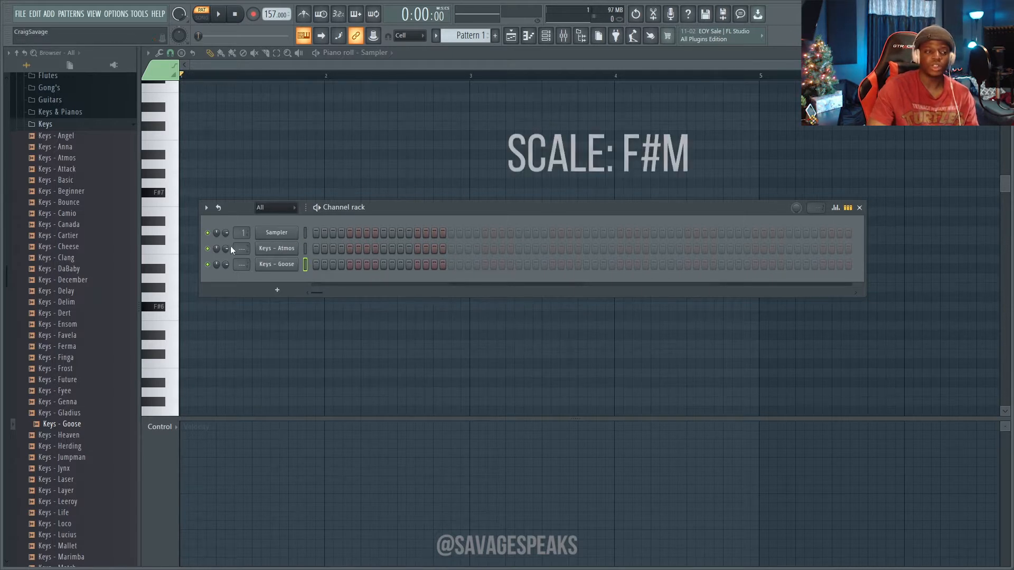
Open the Keys - Goose channel settings, compare the sample with and without Normalize, and leave Normalize enabled.
right_click(283, 265)
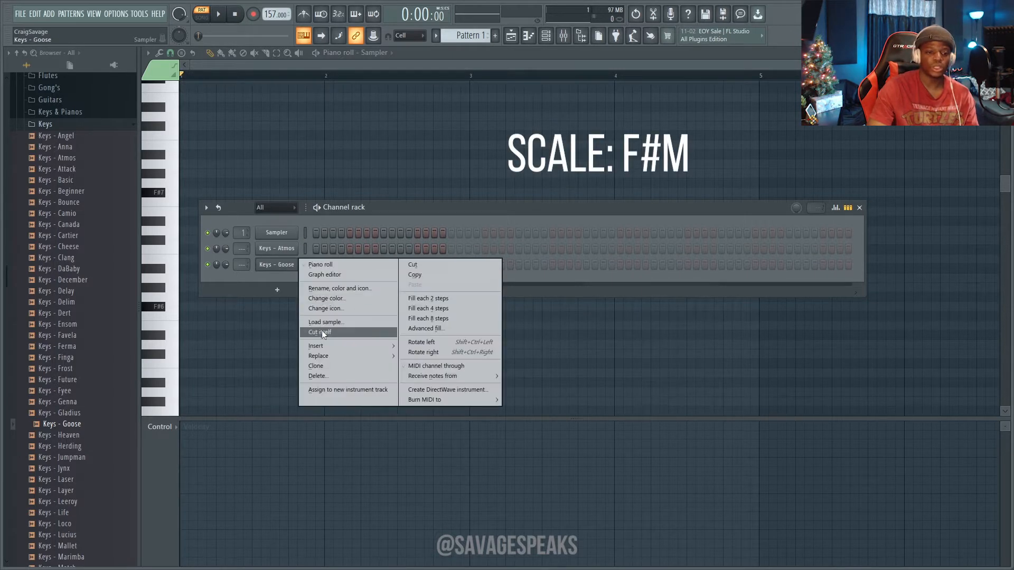
click(282, 266)
click(283, 266)
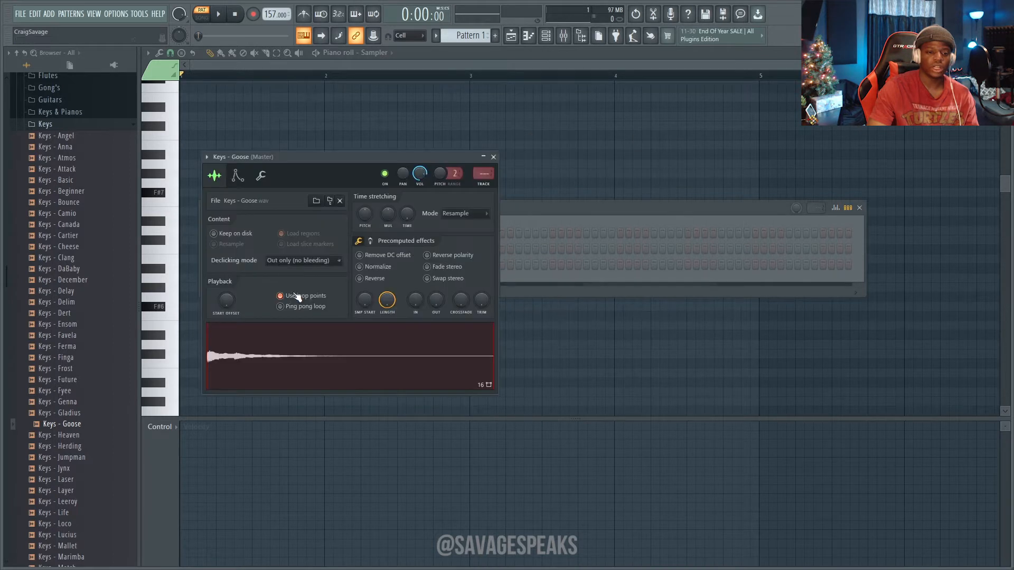
click(359, 267)
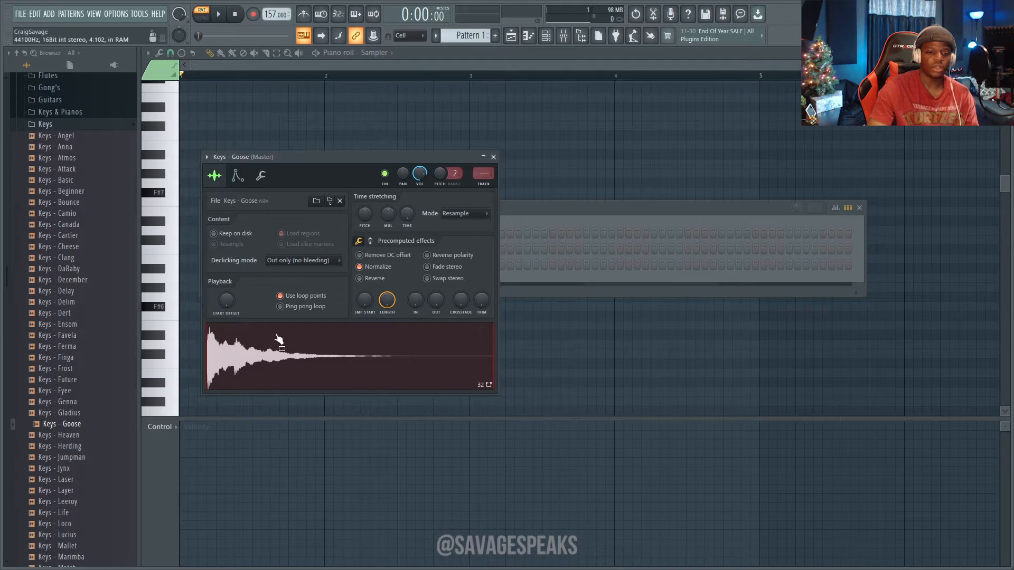
click(359, 266)
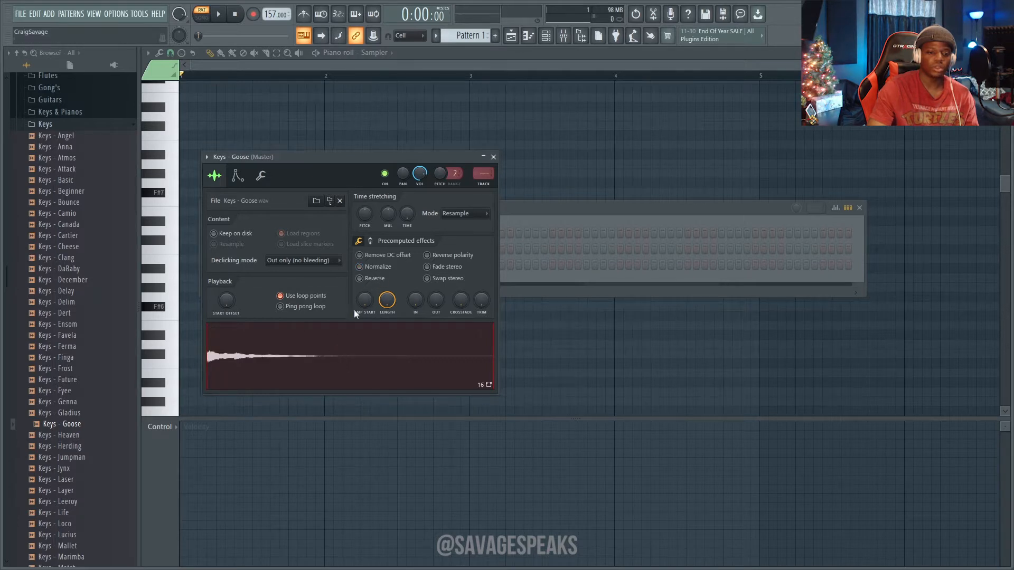
click(360, 266)
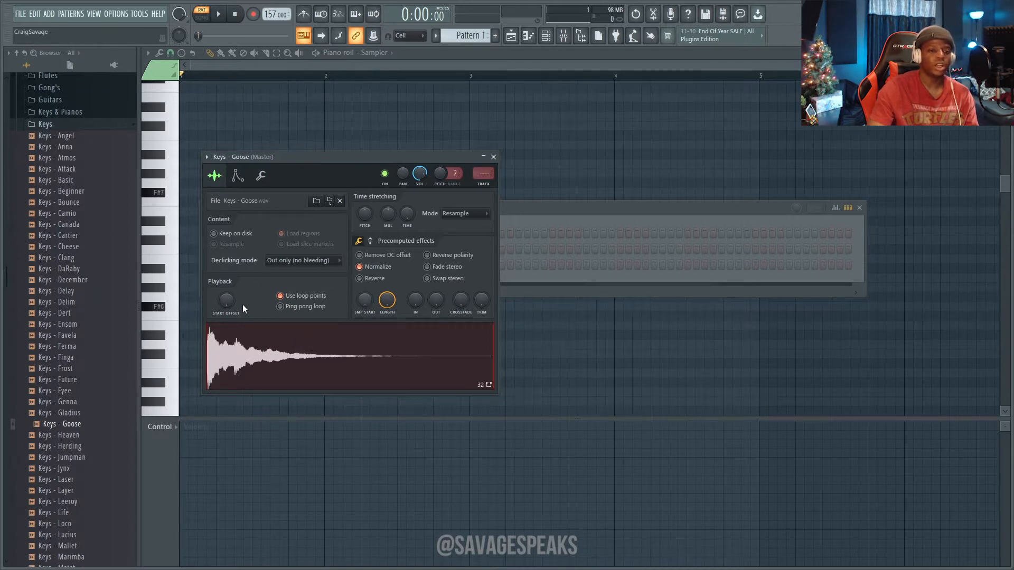
click(361, 267)
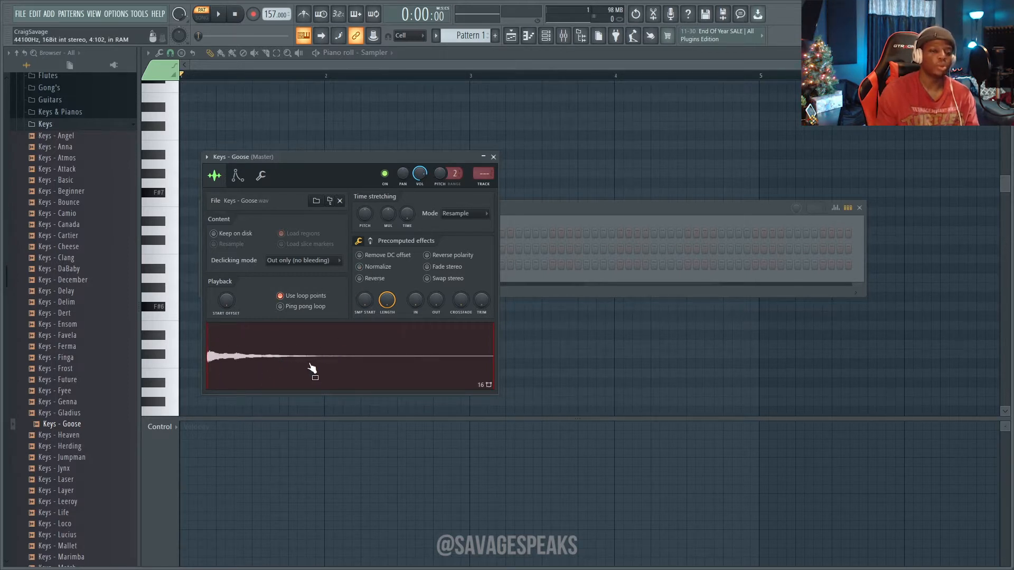
click(363, 267)
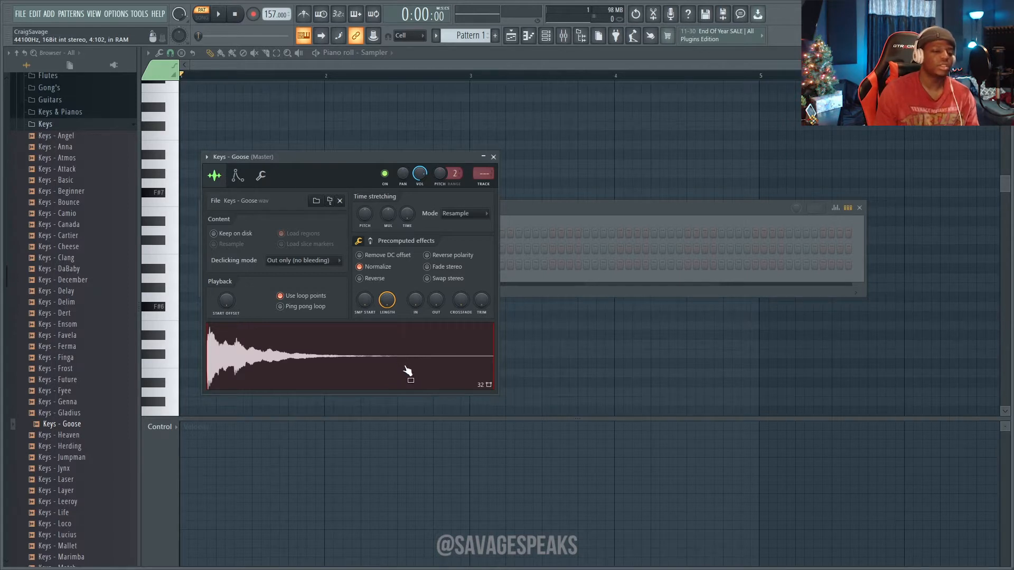
click(244, 359)
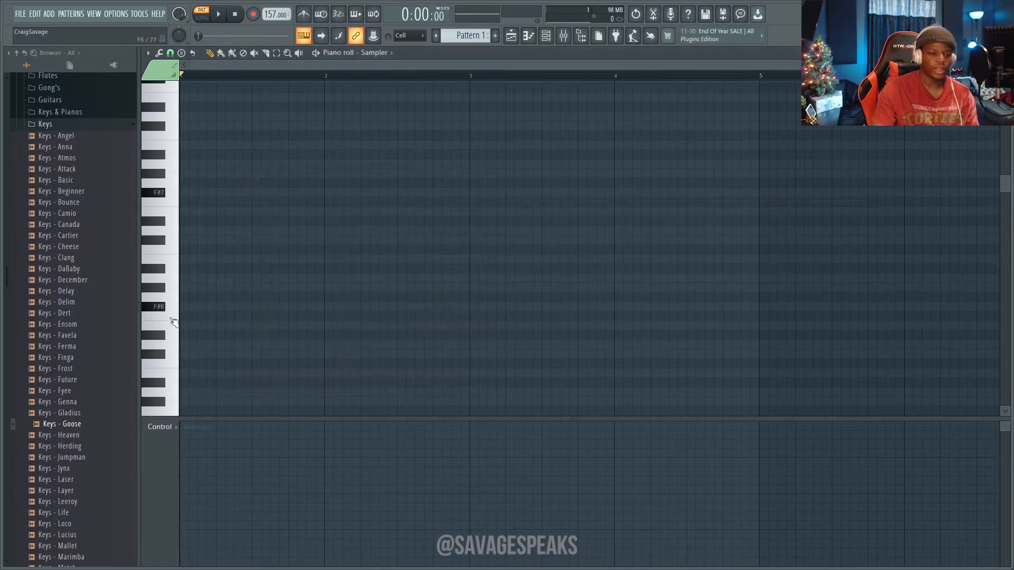
Audition the F# keys across the lower octaves in the Keys - Goose piano roll to choose the chord's root octave.
scroll(179, 338, up, 4)
scroll(182, 333, down, 8)
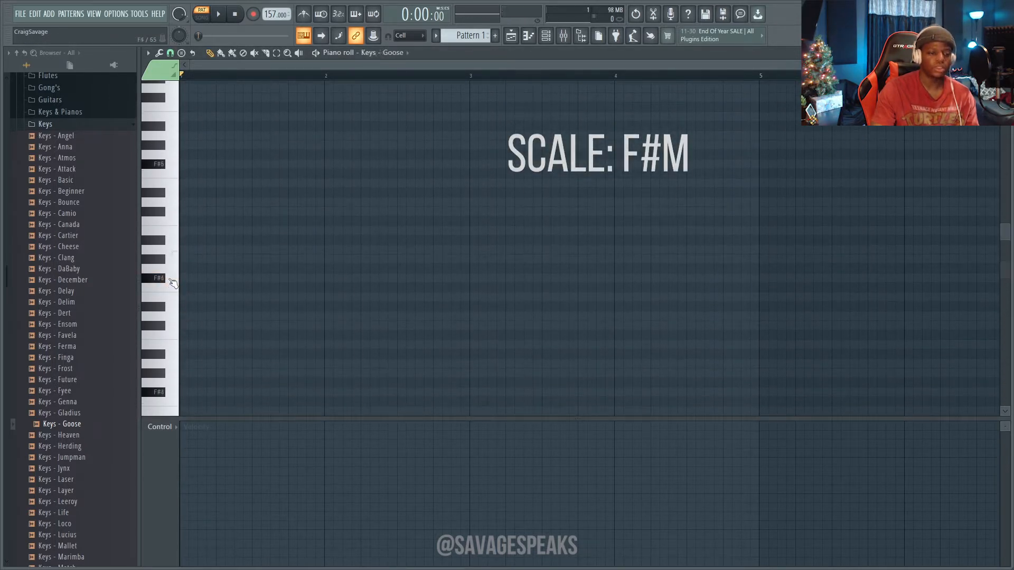
click(172, 285)
click(163, 402)
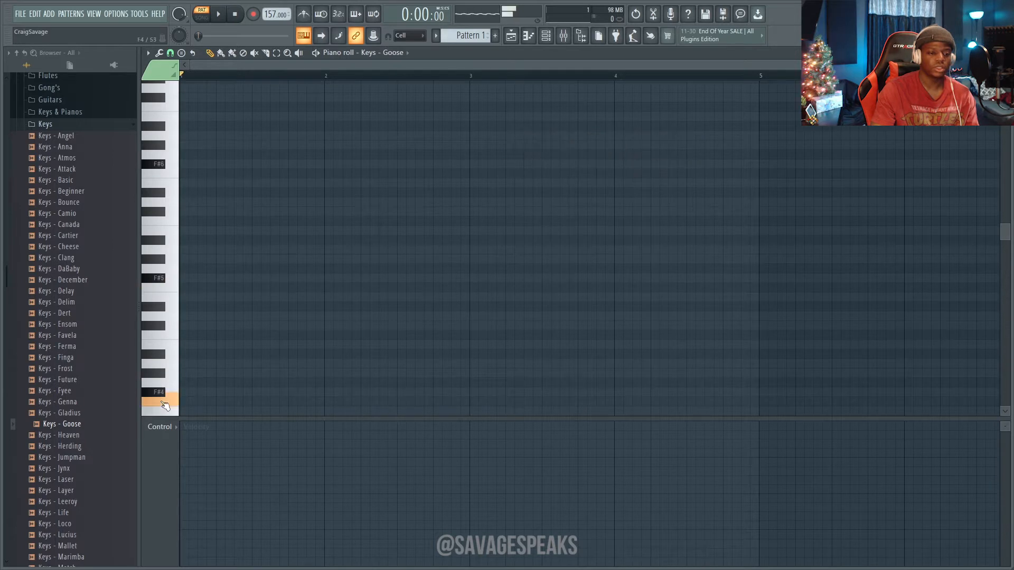
click(168, 391)
scroll(163, 389, down, 2)
scroll(165, 391, down, 3)
click(173, 400)
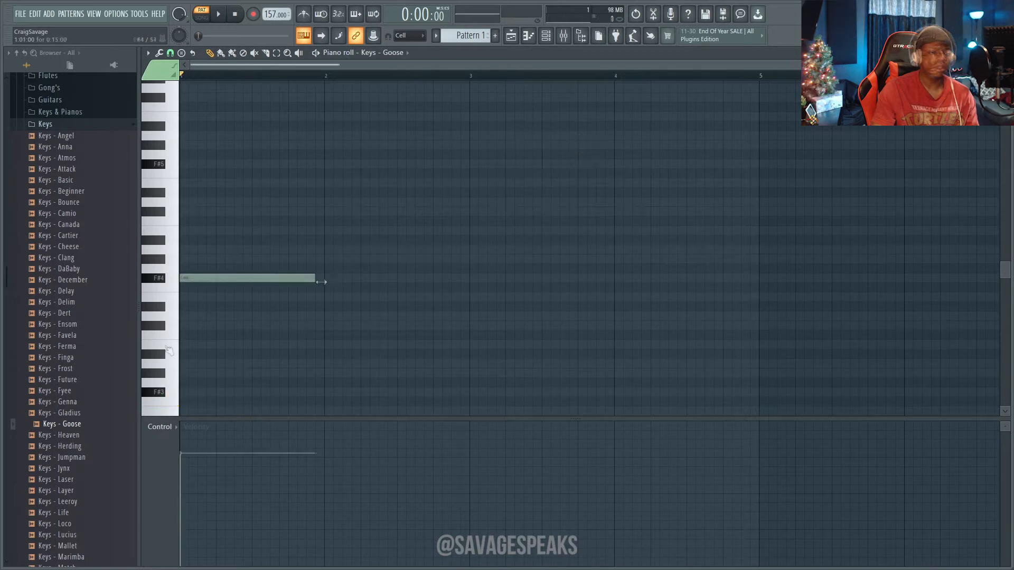
Build a one-bar chord of F#4, A4 and C#5 at bar 1 and play it back.
mouse_move(321, 282)
mouse_down()
mouse_move(312, 294)
mouse_move(322, 298)
mouse_up()
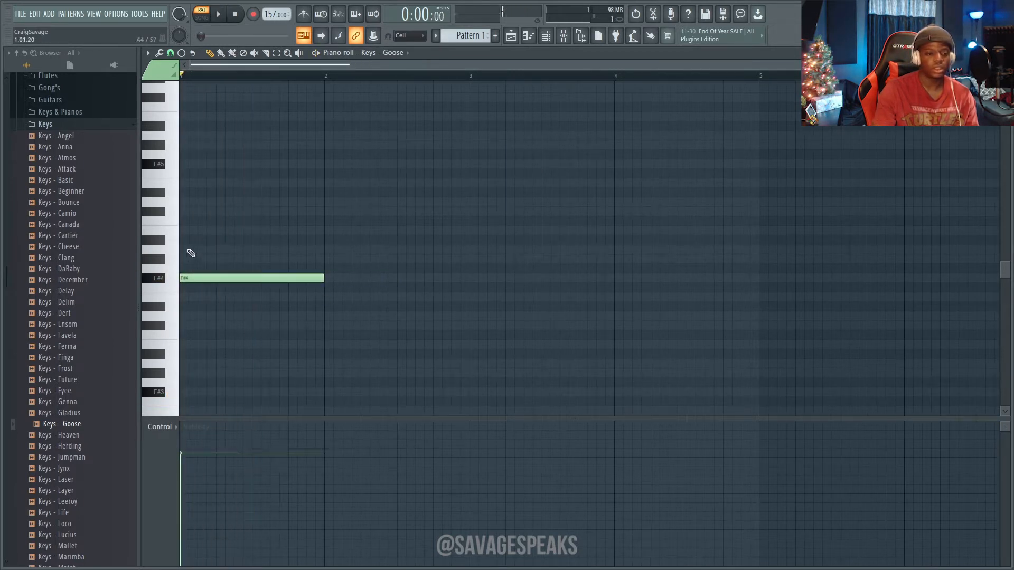
click(218, 248)
click(186, 212)
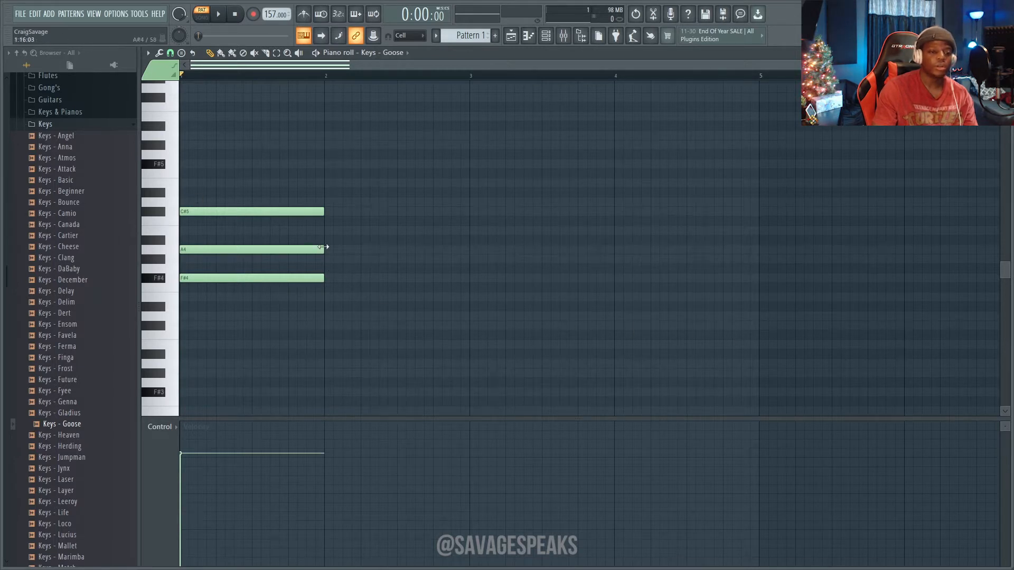
key(space)
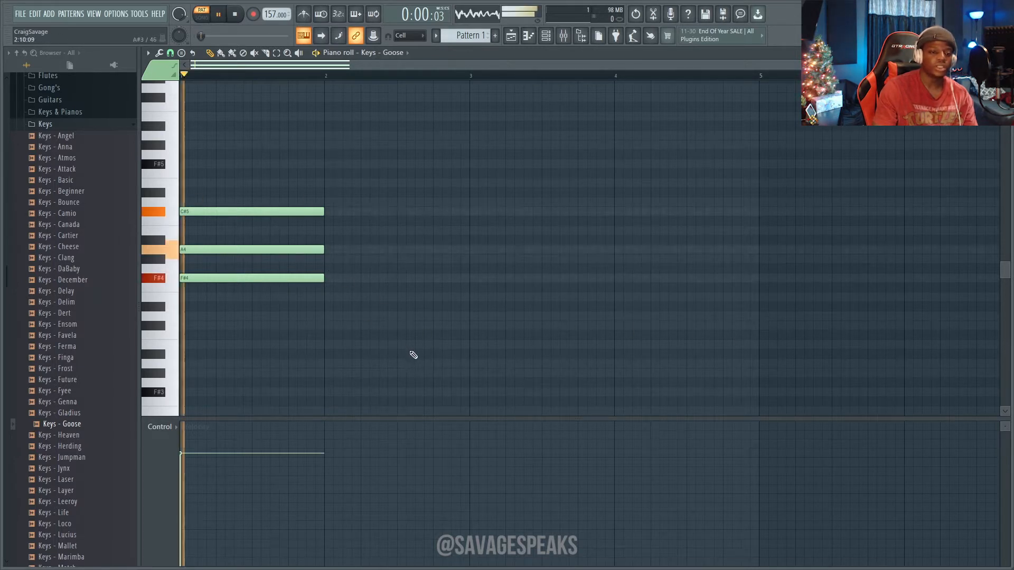
key(space)
Lengthen all three notes of the opening chord to two bars and play it back.
drag(374, 320, 283, 160)
drag(322, 246, 467, 250)
key(space)
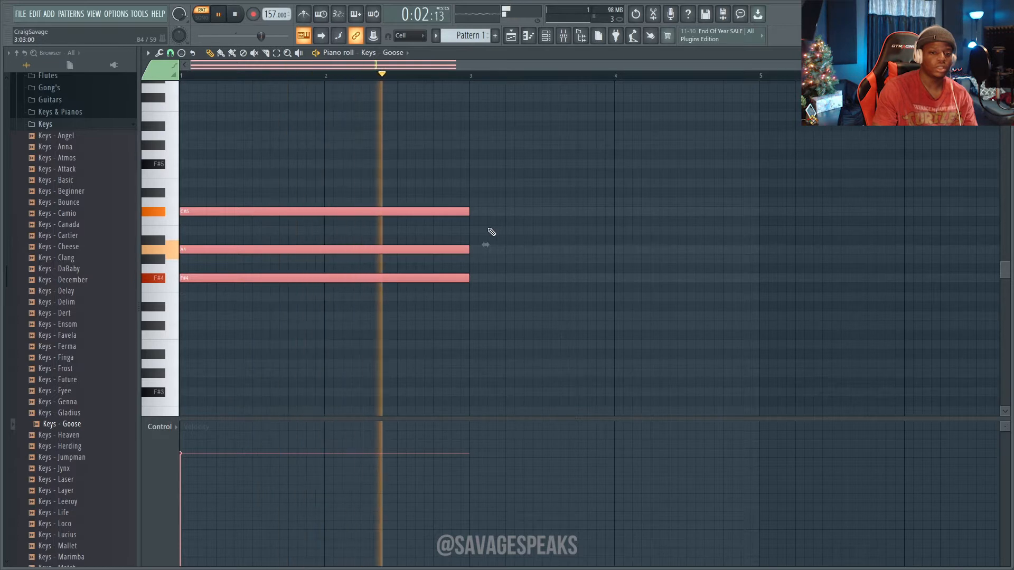
key(space)
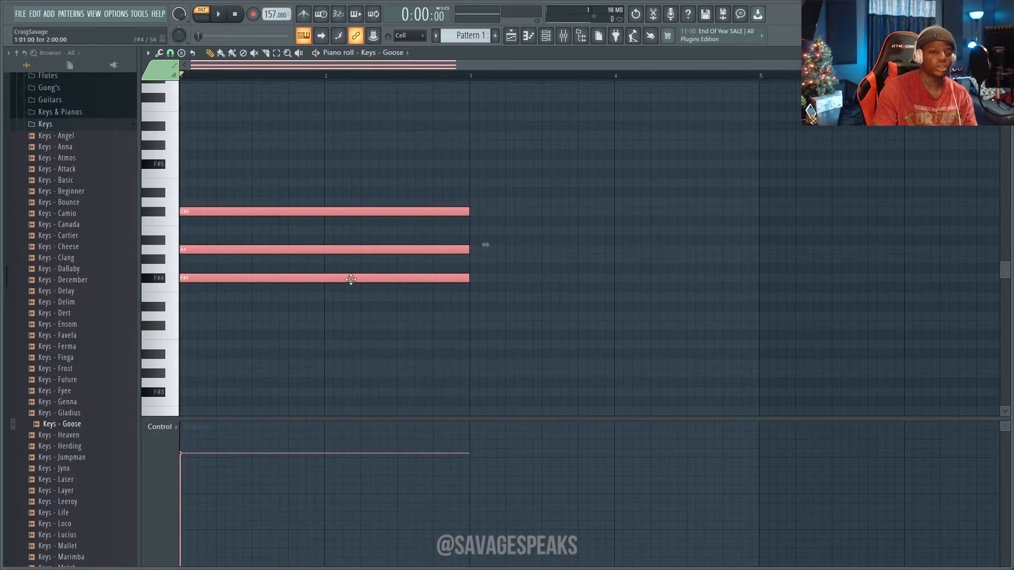
Add a one-bar chord of B4, D5 and F#5 at bar 3.
click(477, 230)
drag(757, 232, 610, 233)
click(491, 182)
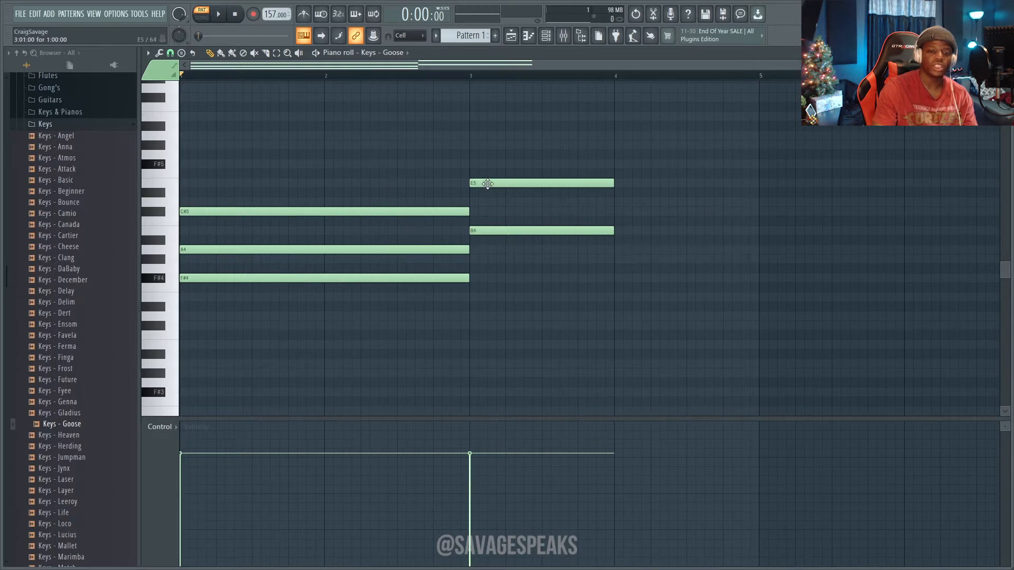
drag(483, 182, 485, 202)
click(478, 166)
Add a one-bar chord of C#5, E5 and G#5 at bar 4 while the pattern plays.
key(space)
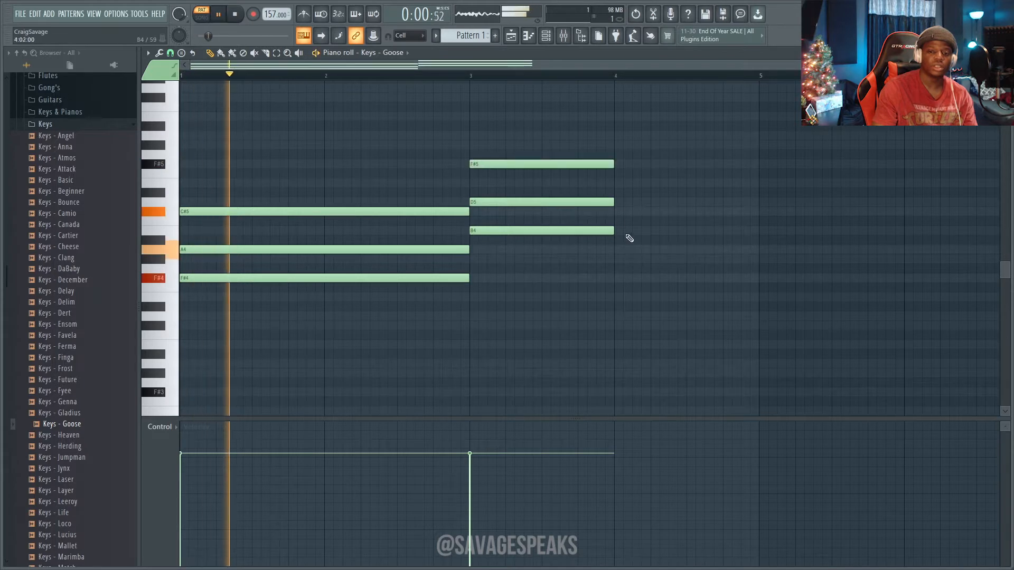
click(616, 211)
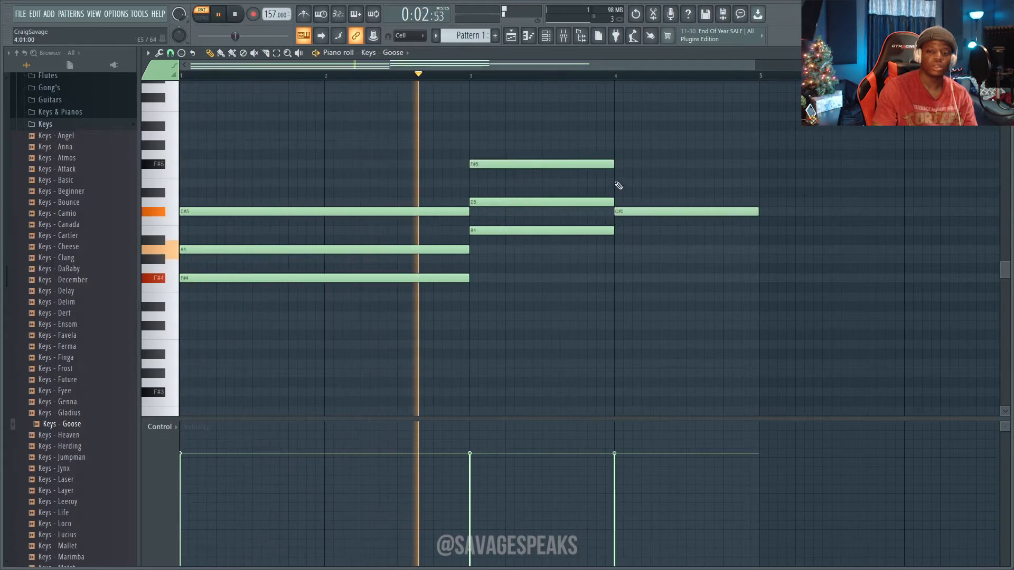
click(616, 183)
click(616, 145)
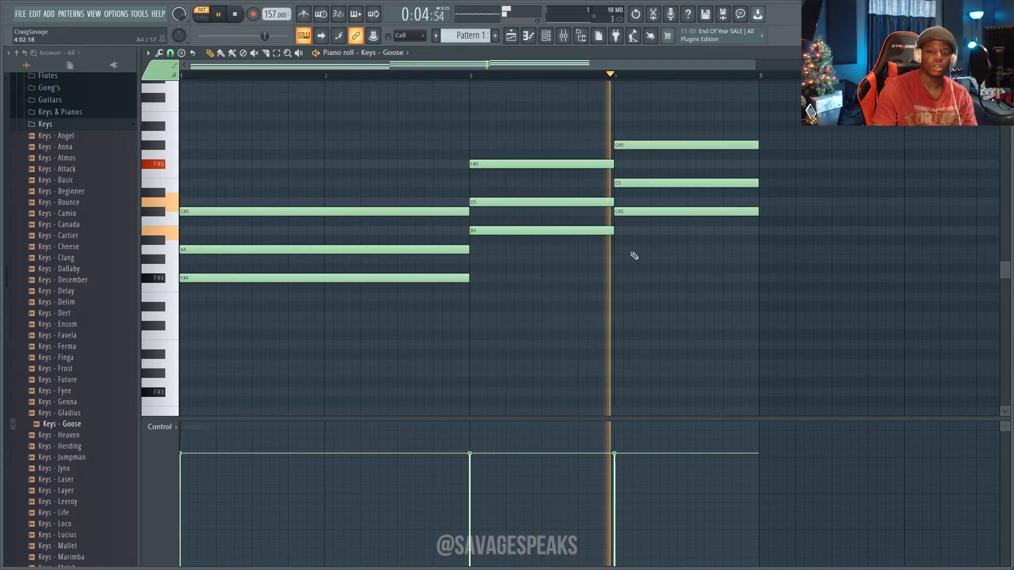
key(space)
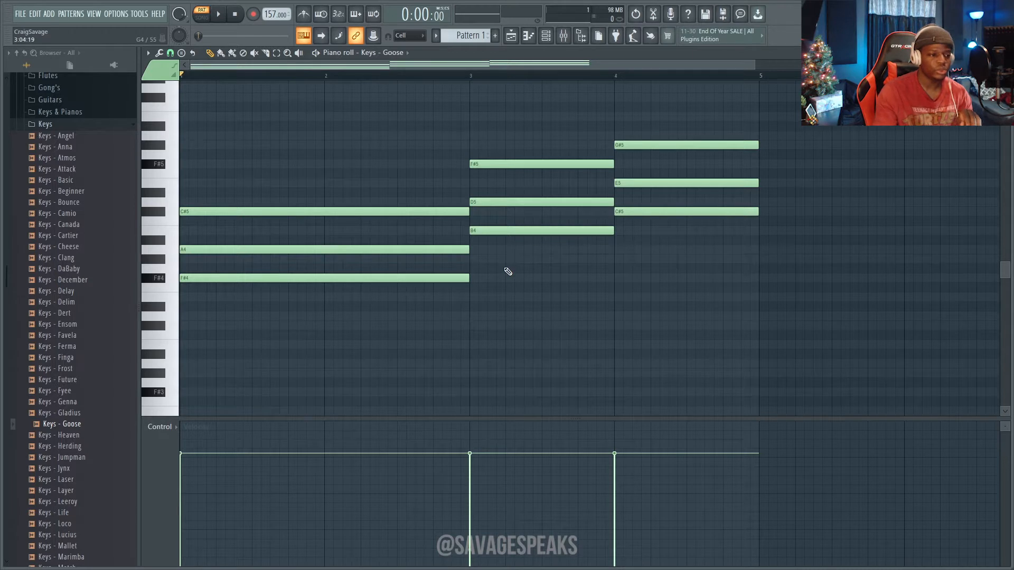
Play the chord progression from the start and review its notes.
scroll(499, 201, up, 4)
key(space)
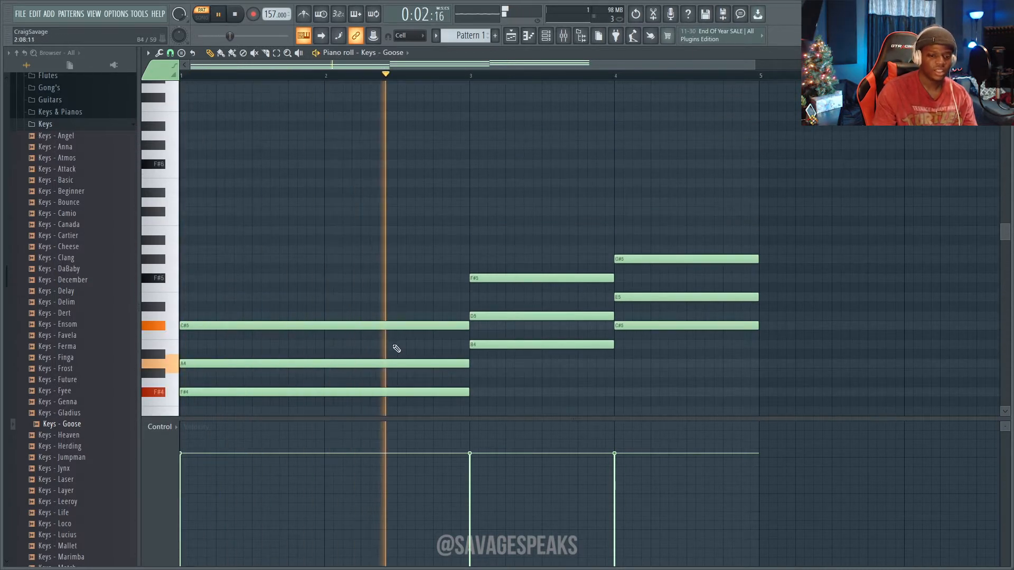
key(space)
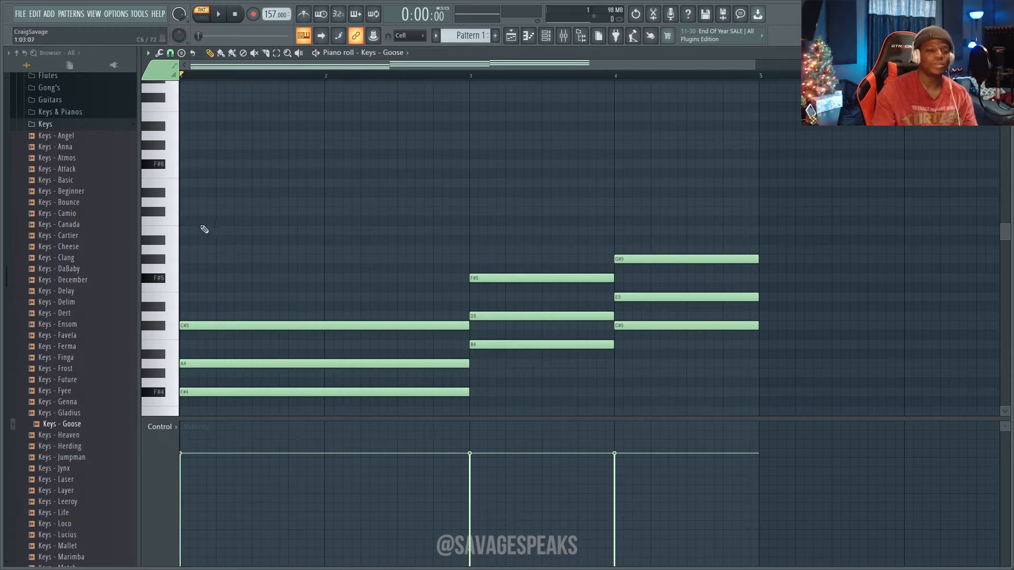
scroll(317, 275, up, 2)
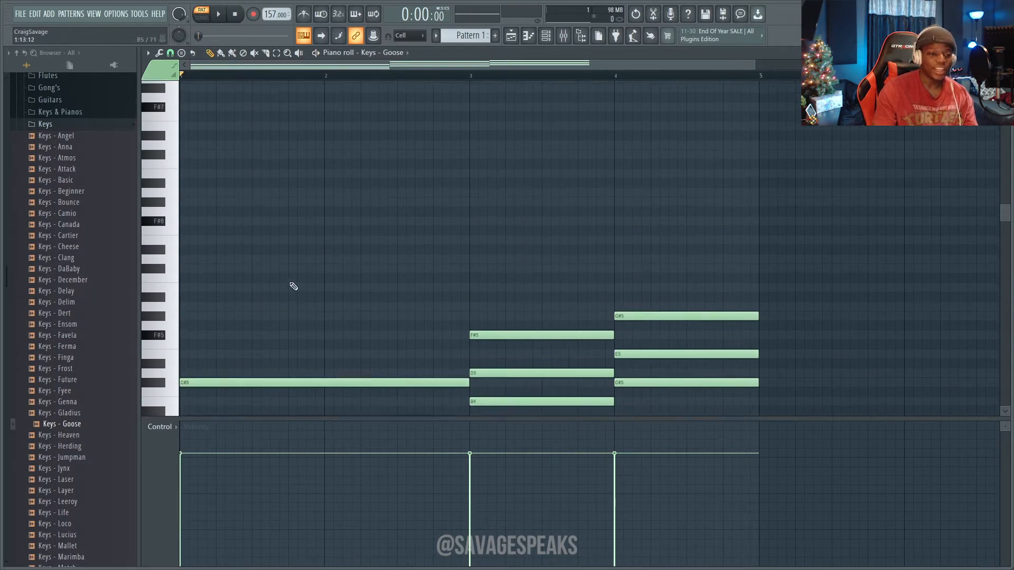
scroll(435, 258, down, 4)
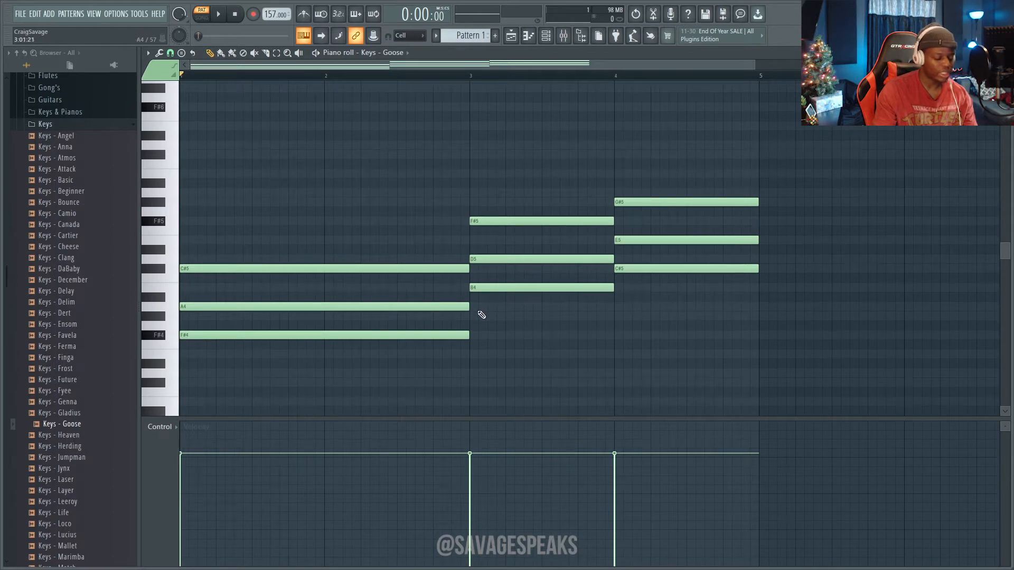
Try arpeggiating the chords with the Flip pattern, a range of 2 in Normal mode and Time sync while the pattern plays.
key(alt+a)
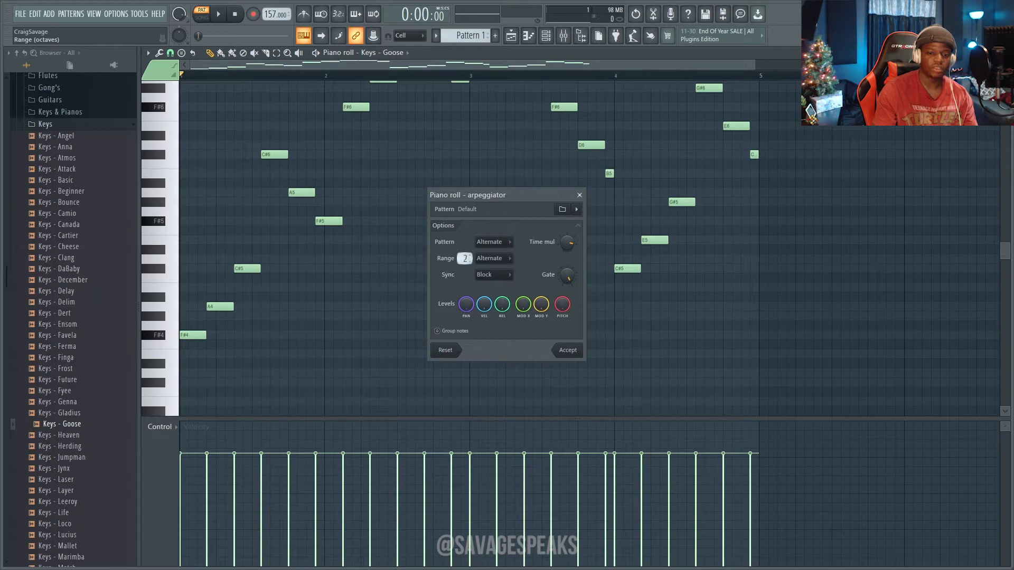
drag(465, 258, 465, 262)
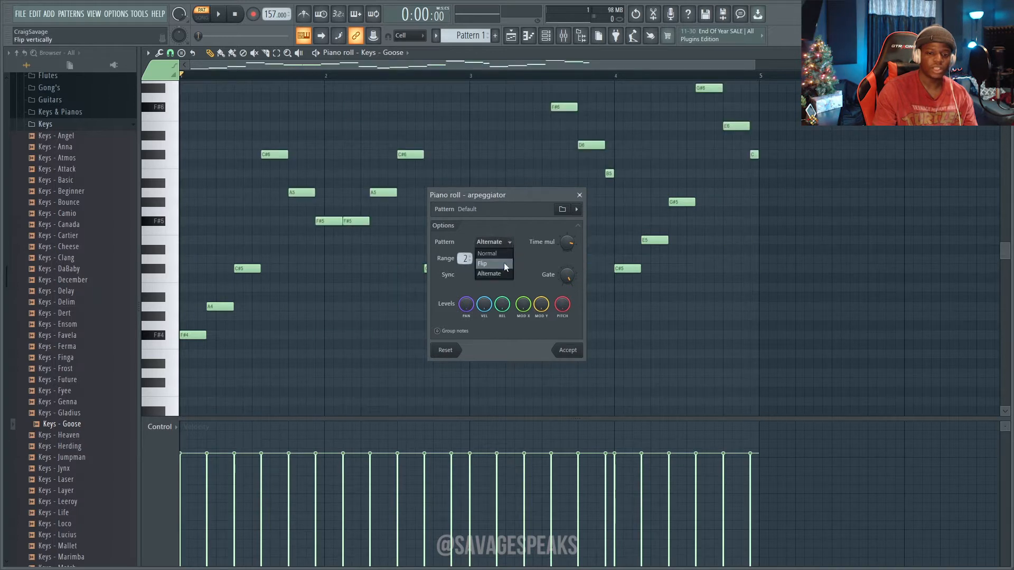
click(503, 262)
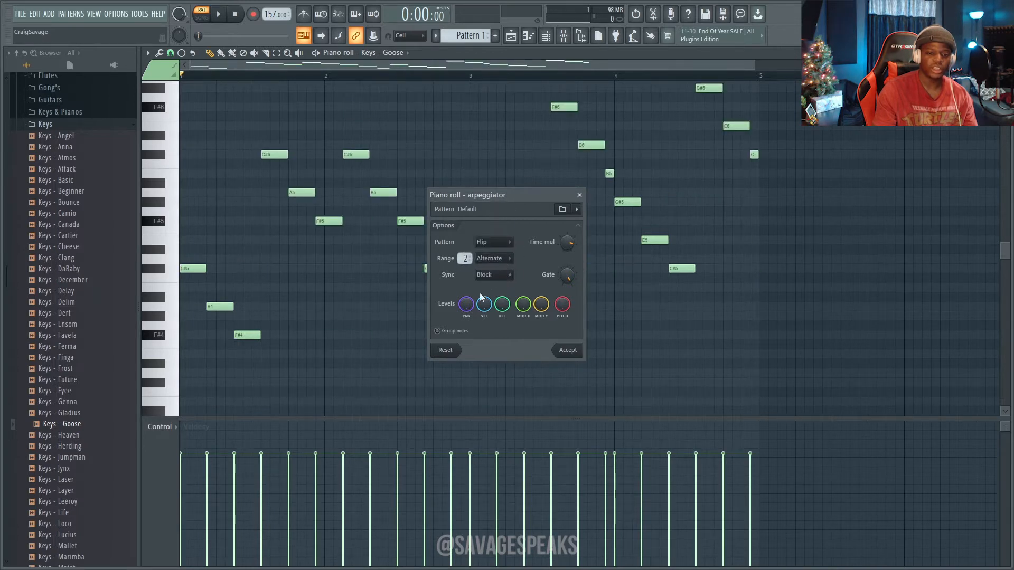
key(space)
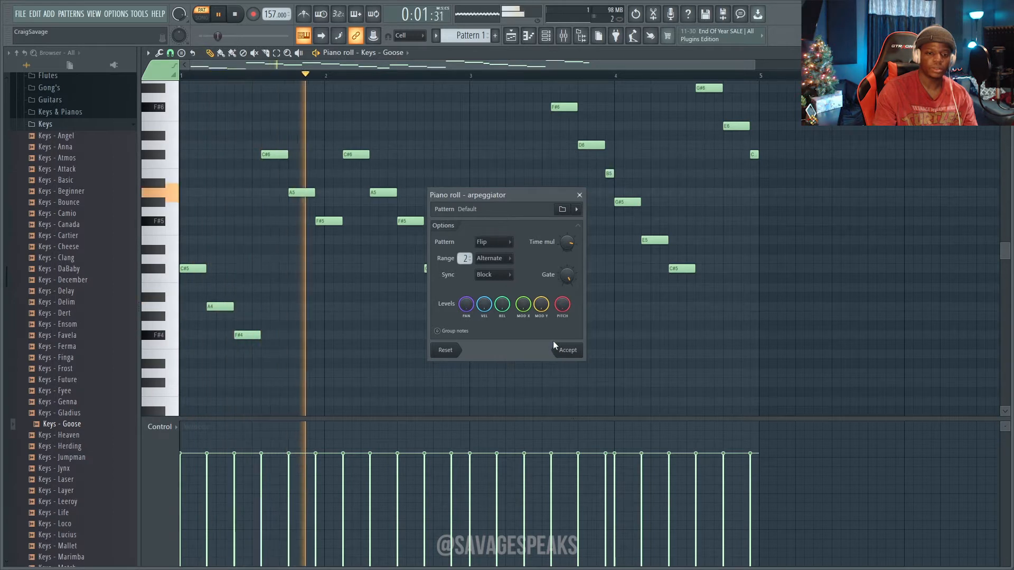
click(504, 306)
click(503, 276)
click(494, 287)
click(503, 261)
click(503, 279)
click(500, 259)
click(498, 272)
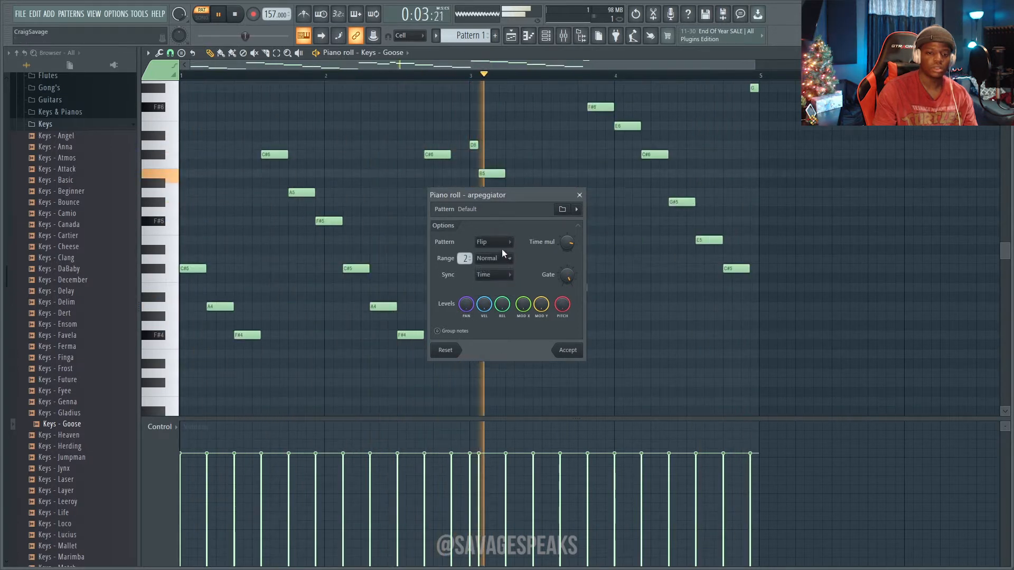
click(580, 195)
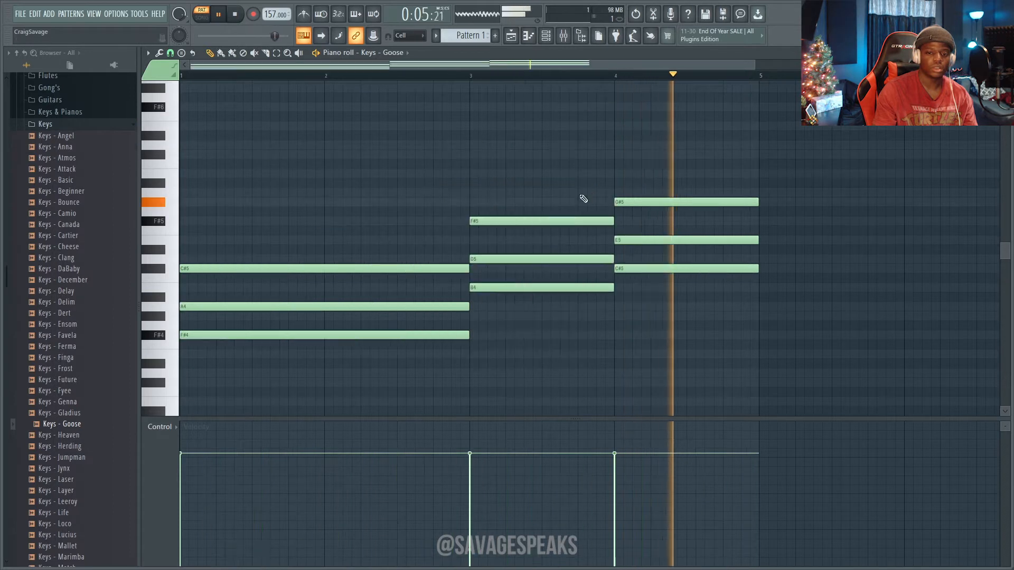
key(space)
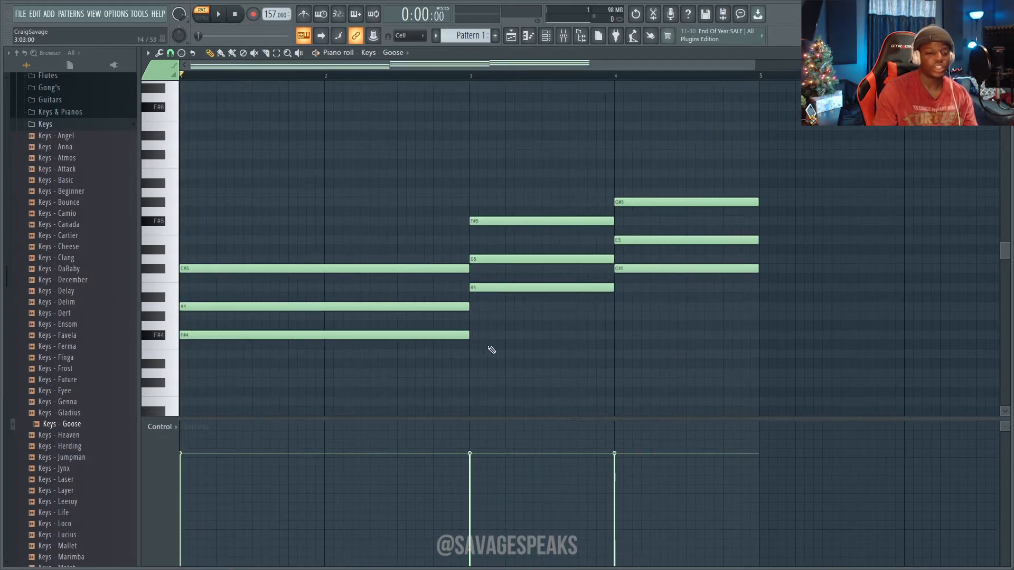
scroll(348, 264, up, 4)
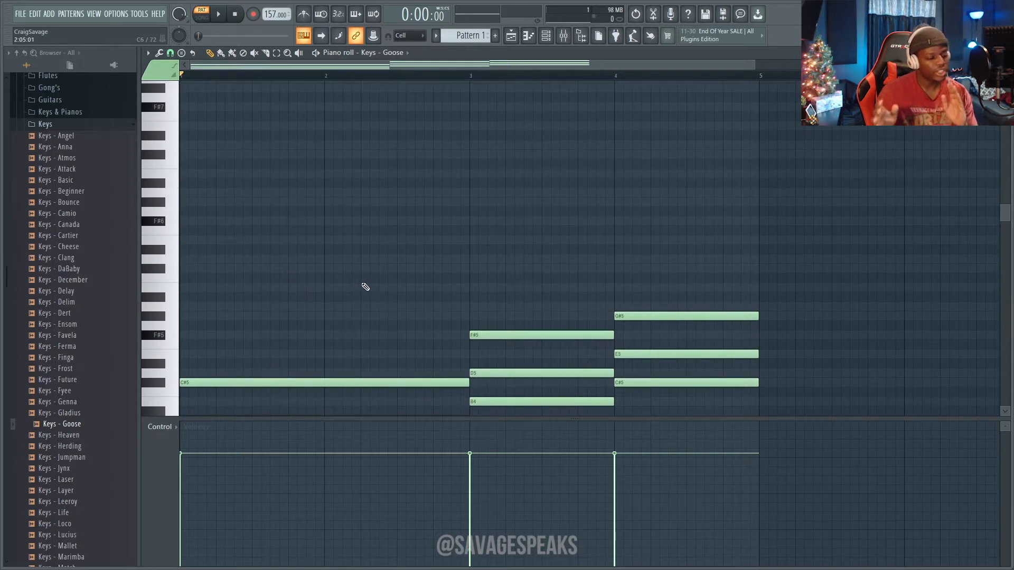
scroll(450, 335, down, 5)
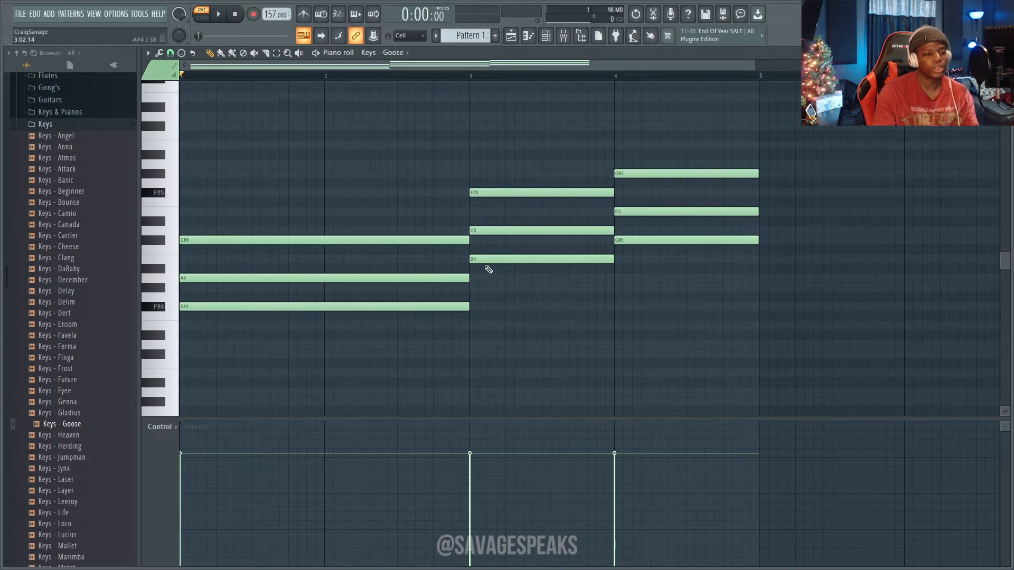
scroll(411, 310, up, 2)
scroll(438, 327, up, 1)
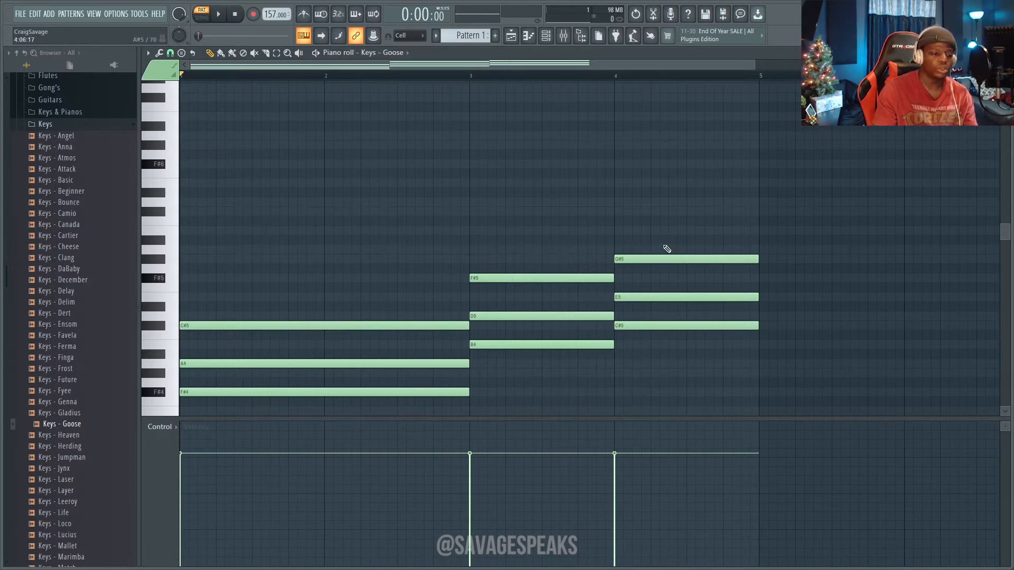
Start a melody above the chords with a one-beat F#5 note at bar 1, trying and removing a C6 note.
scroll(317, 233, up, 2)
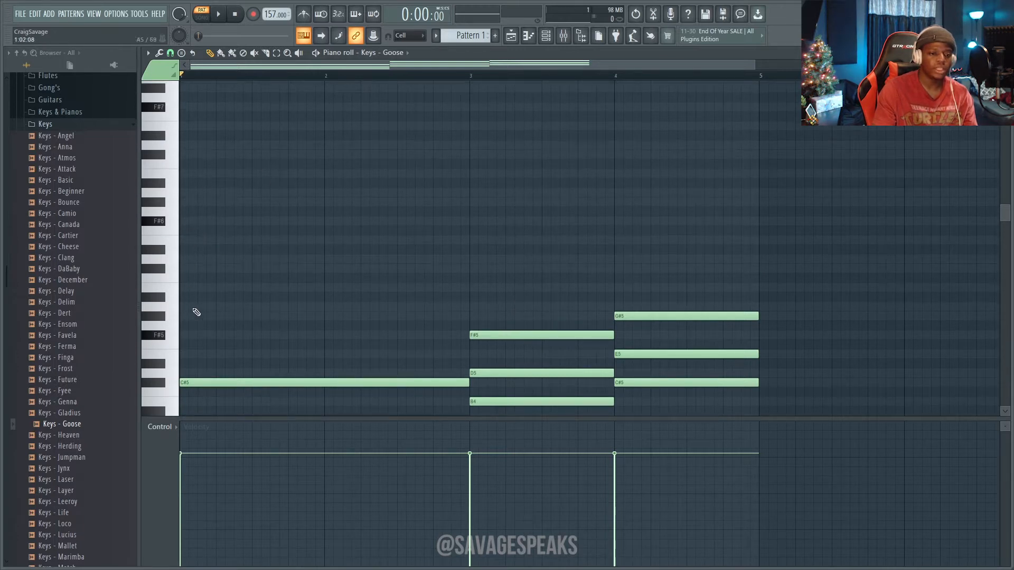
click(186, 240)
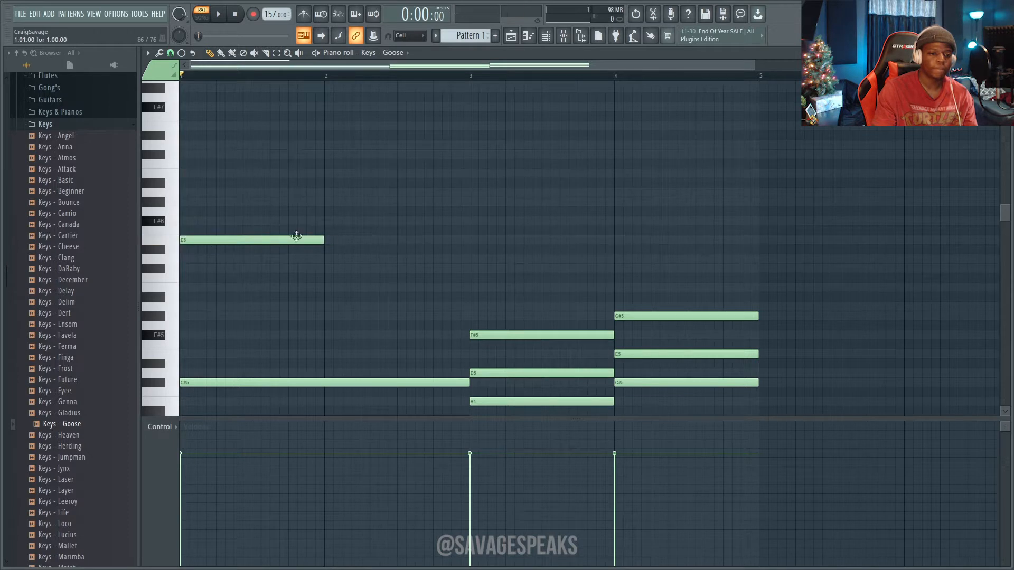
drag(219, 244, 184, 284)
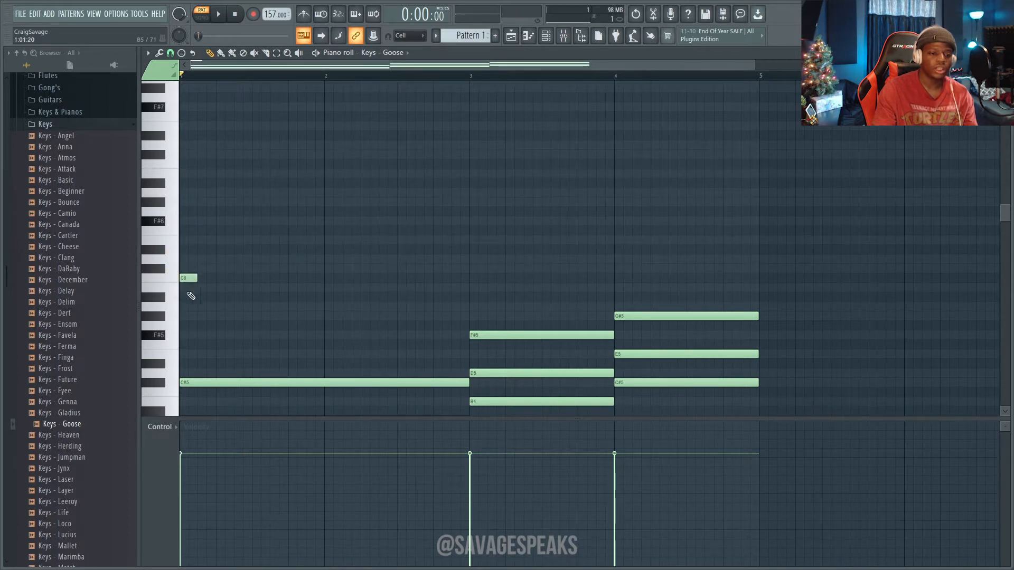
scroll(189, 294, down, 3)
click(189, 249)
click(165, 252)
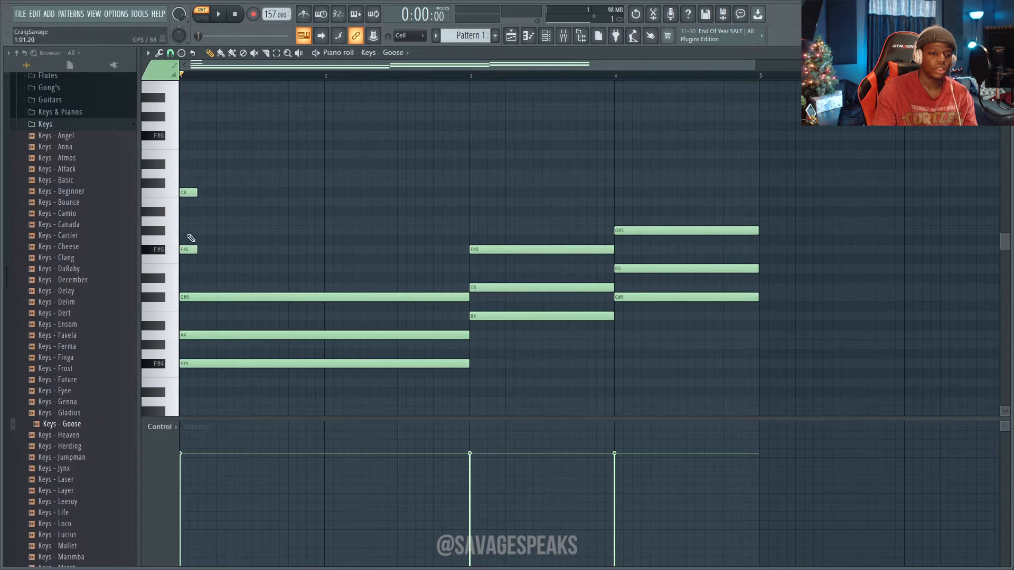
key(space)
key(space)
right_click(191, 192)
key(space)
key(space)
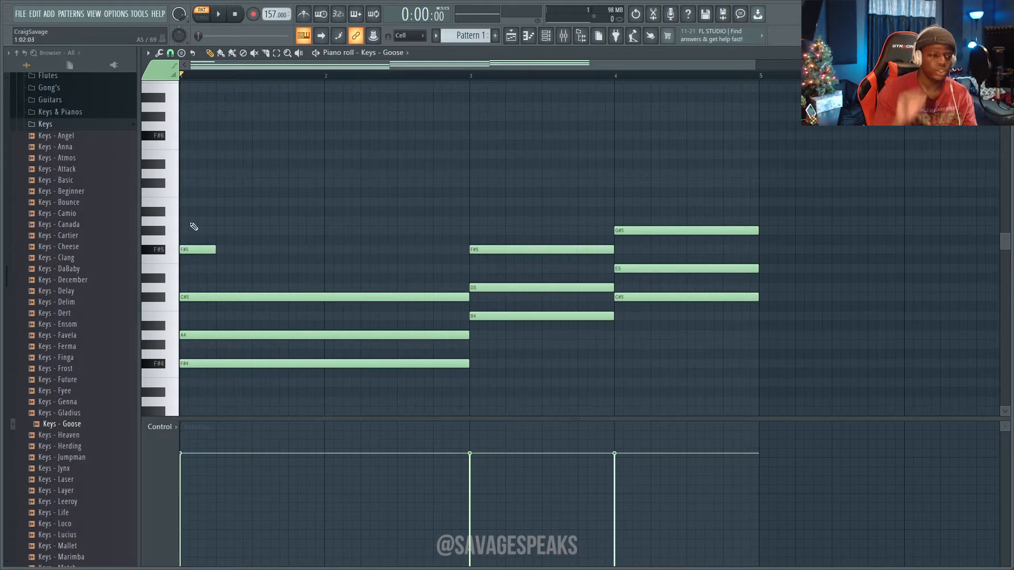
Add an A5 note one and a half beats long in bar 1 and play the pattern back.
key(space)
drag(243, 168, 287, 221)
click(275, 155)
key(space)
right_click(288, 154)
key(space)
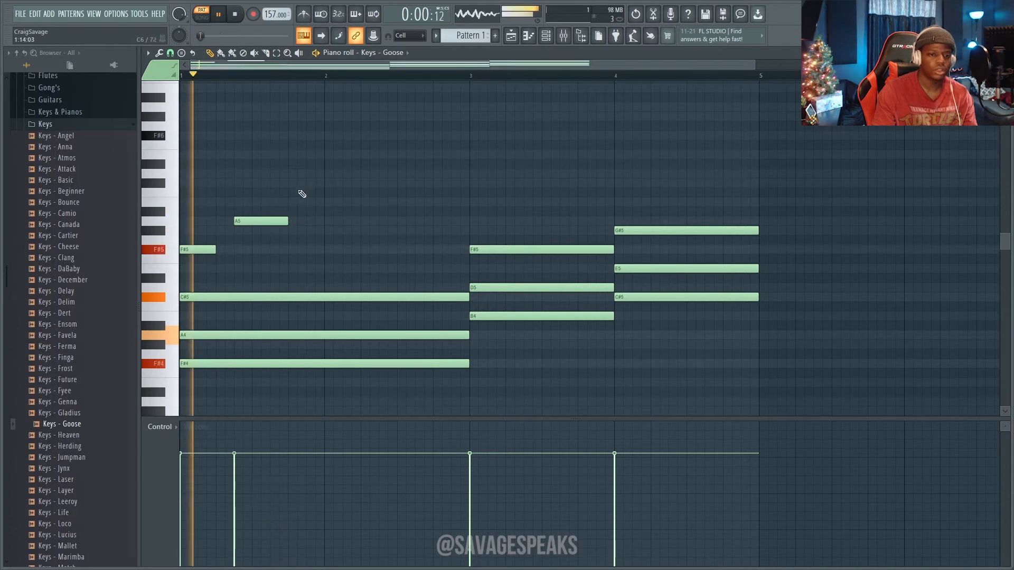
Finish bar 1 of the melody with a one-sixteenth F#6 note followed by an E6 note reaching bar 2.
click(292, 136)
drag(340, 135, 323, 154)
click(301, 155)
Fill bar 2 of the melody with overlapping two-beat F#5, G#5 and B5 notes and a one-beat E6 at its end.
drag(329, 250, 396, 249)
click(347, 230)
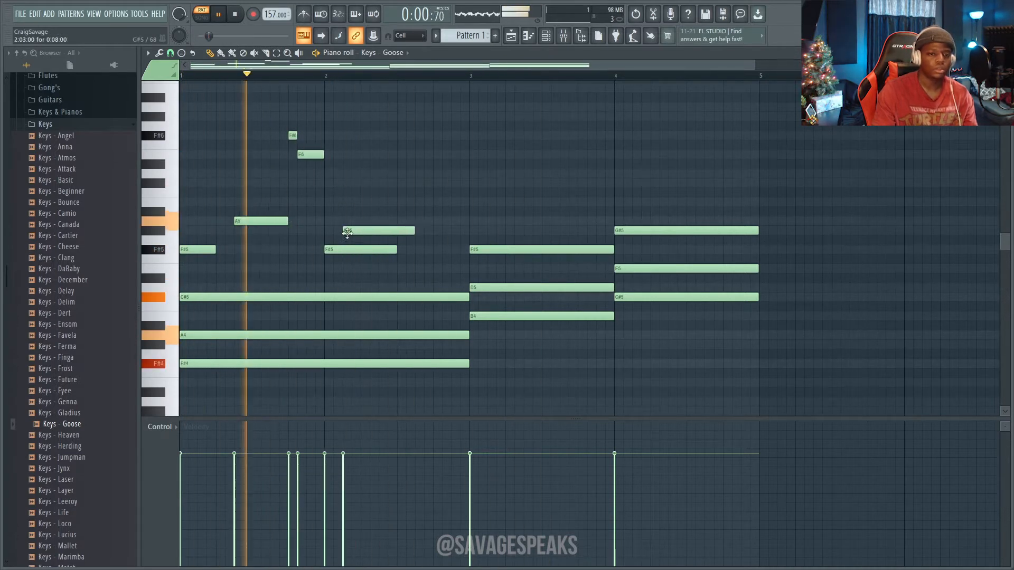
click(366, 202)
click(437, 154)
Add a two-beat B5 note and a one-sixteenth F#6 note to the melody in bar 3, playing the pattern back.
scroll(436, 225, up, 3)
scroll(436, 226, down, 3)
scroll(502, 279, up, 3)
click(508, 259)
drag(540, 259, 560, 259)
key(space)
key(space)
click(581, 193)
drag(648, 193, 585, 194)
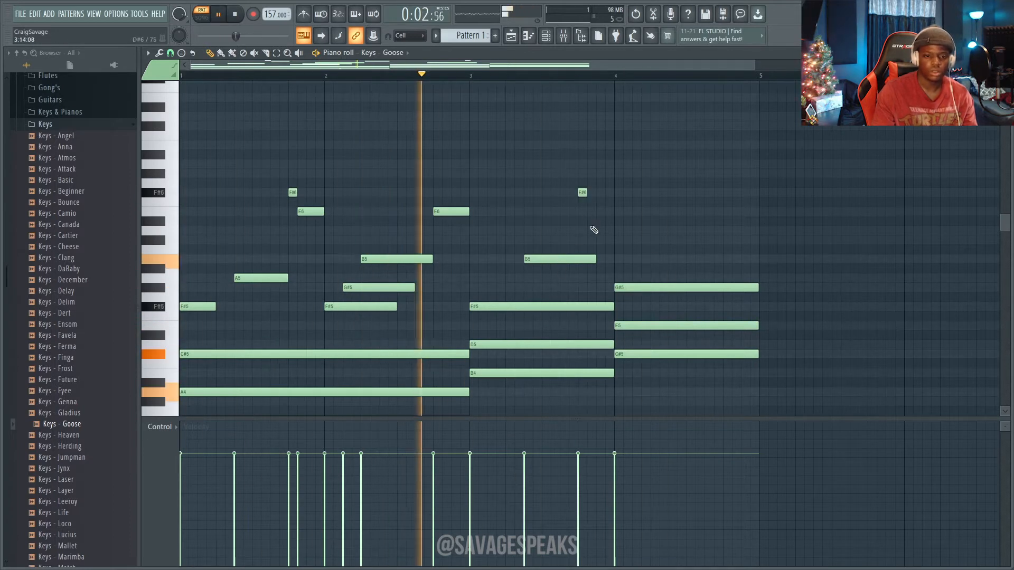
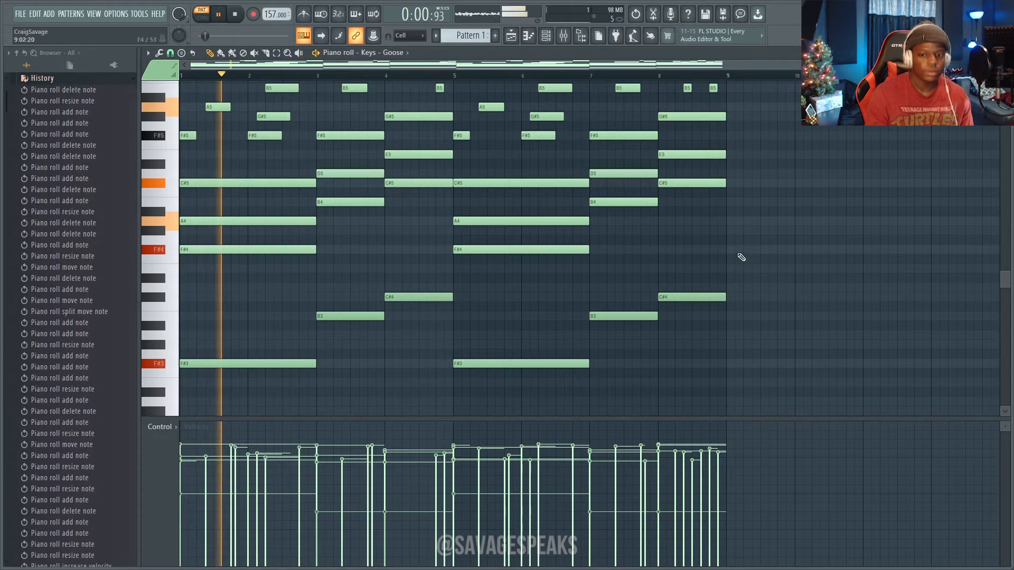
Stop playback and set the project's title to Twirl in the project info.
key(space)
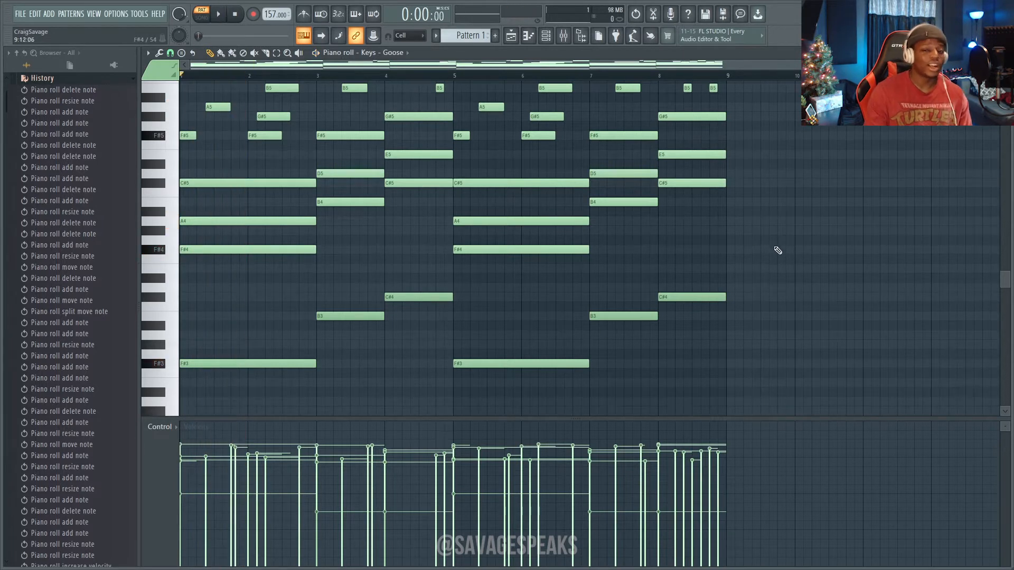
scroll(774, 249, up, 3)
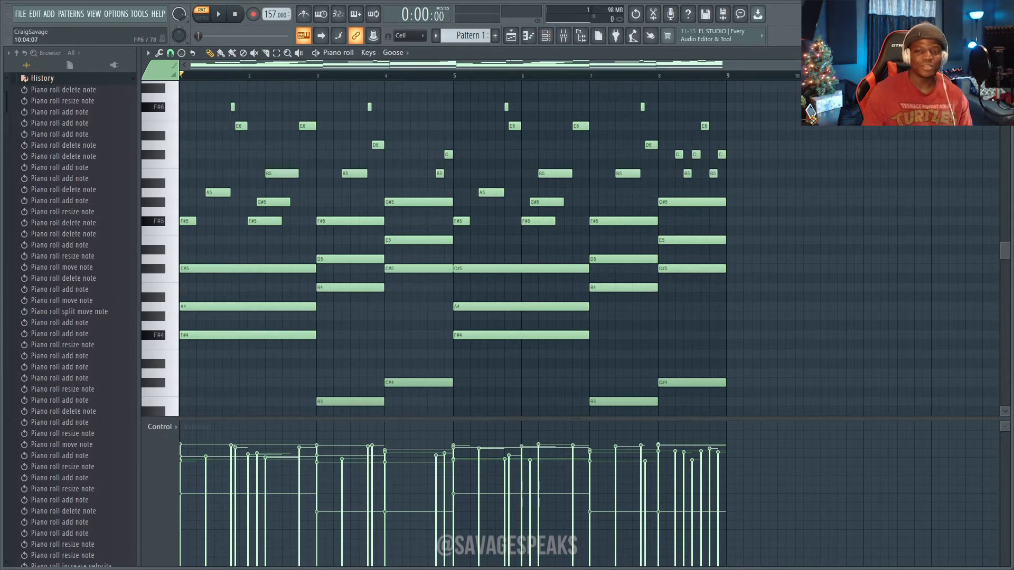
click(121, 15)
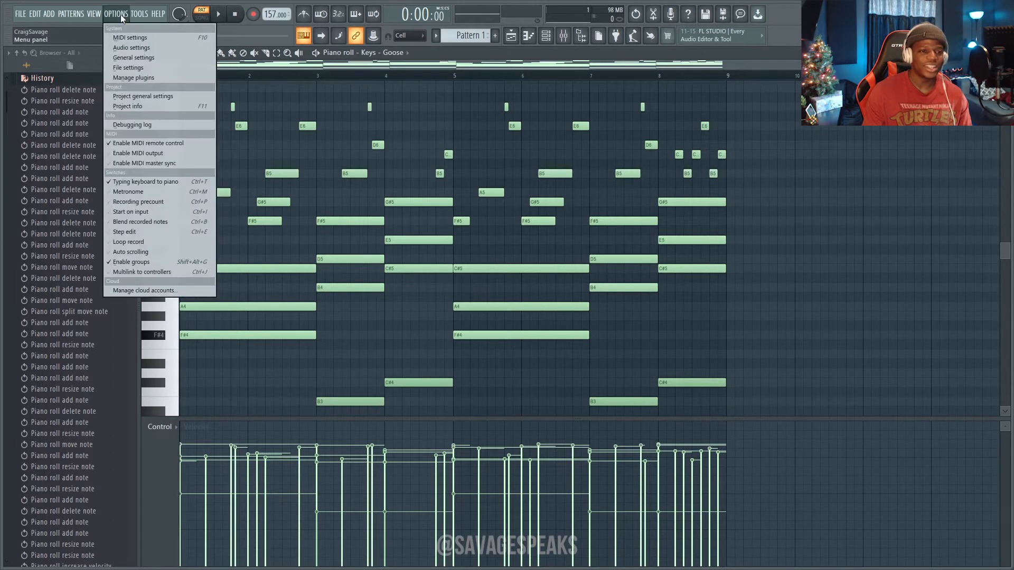
click(136, 106)
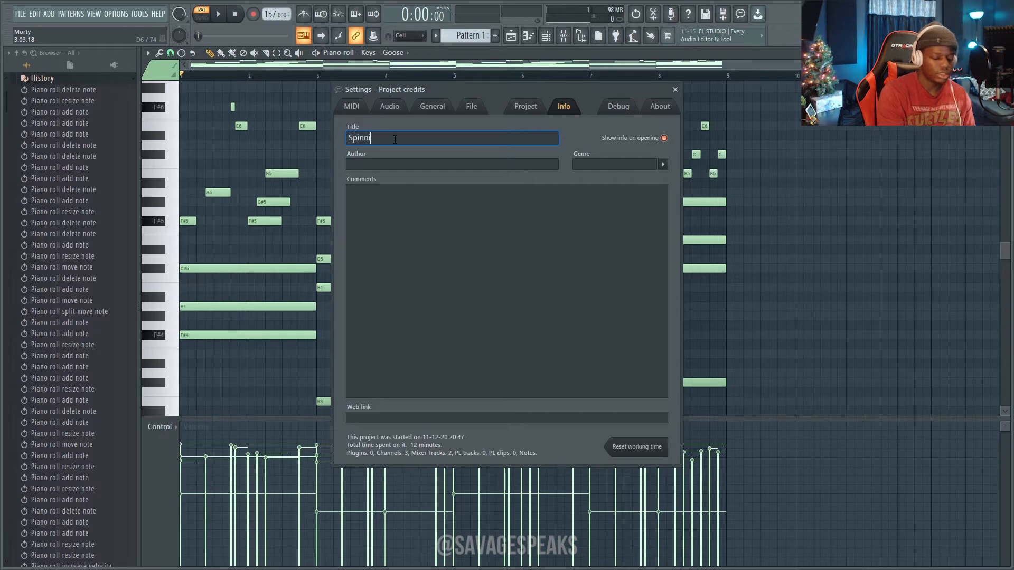
drag(392, 138, 218, 142)
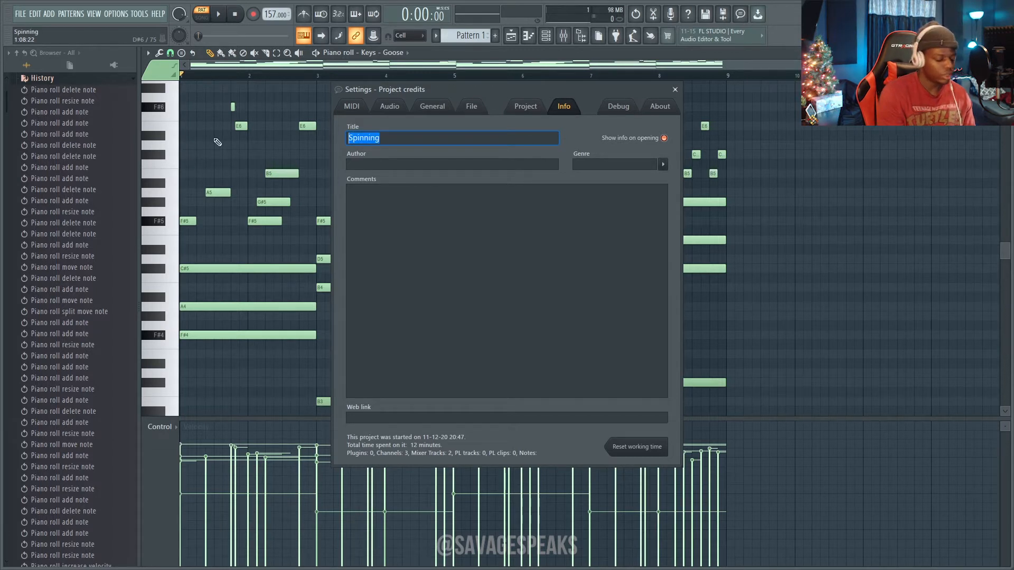
text(W)
key(BackSpace)
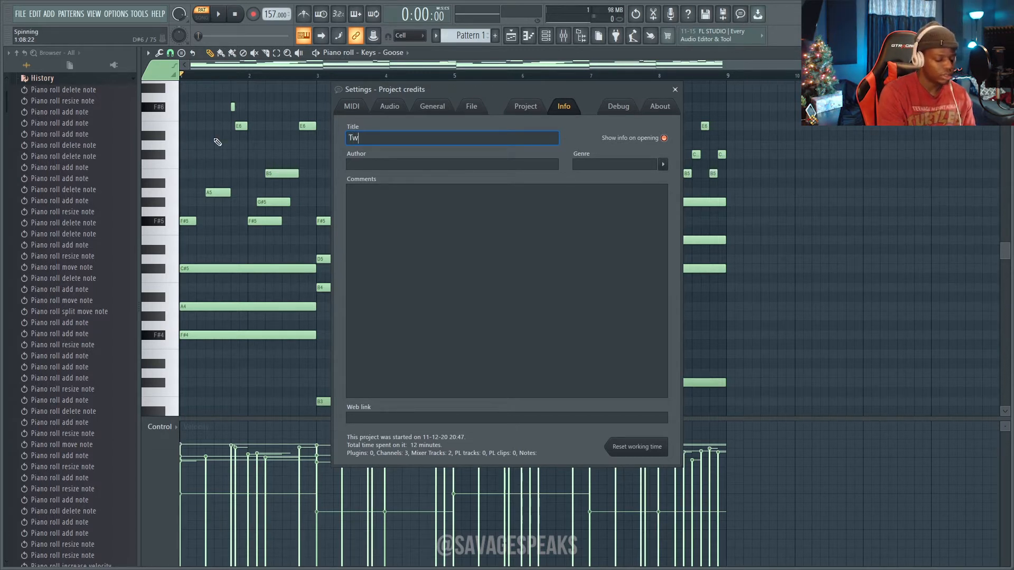
Enter the producer's artist name as the author and set the genre to Hip-Hop.
click(397, 164)
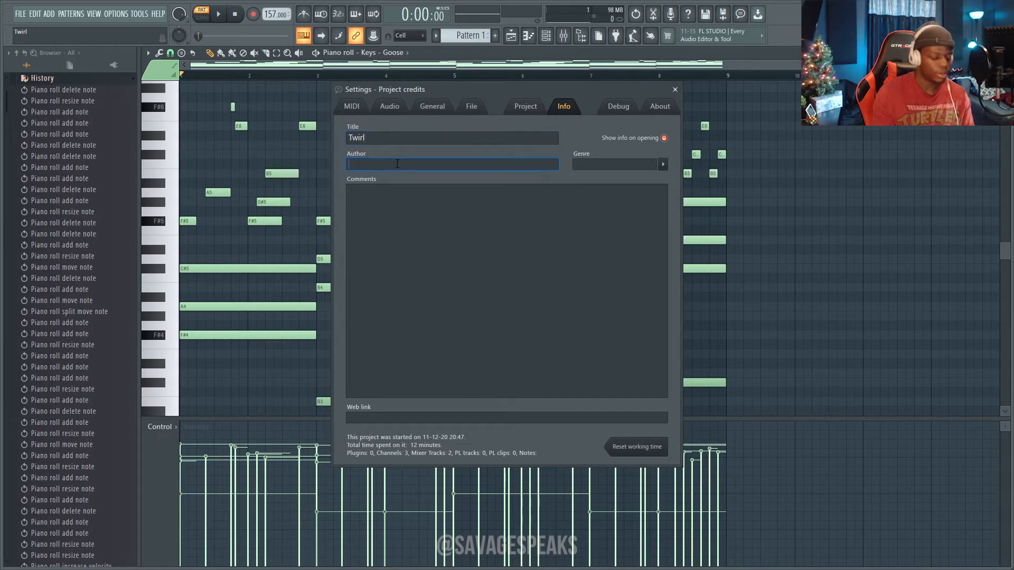
text(S)
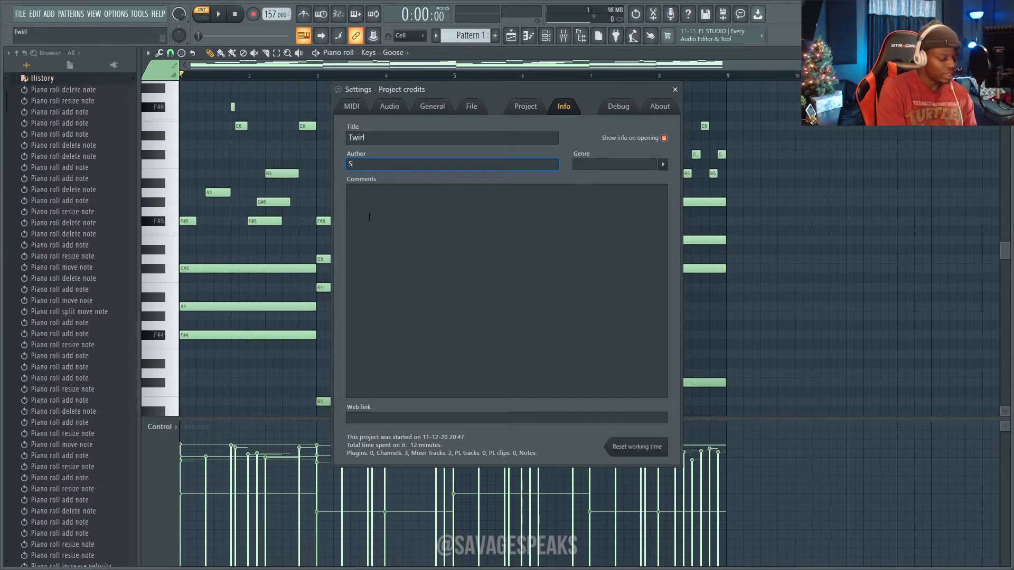
text(avageSpeaks)
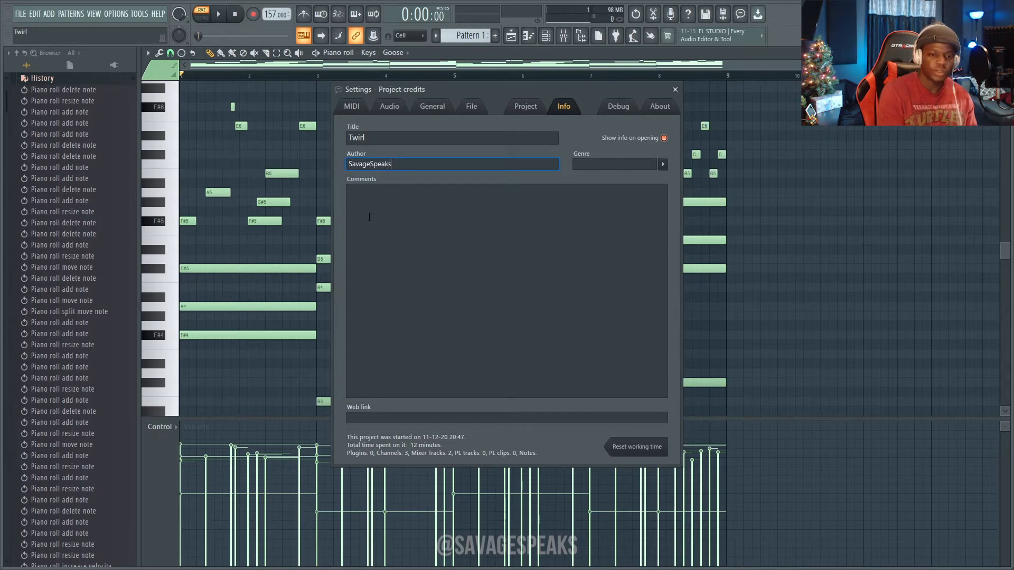
click(662, 165)
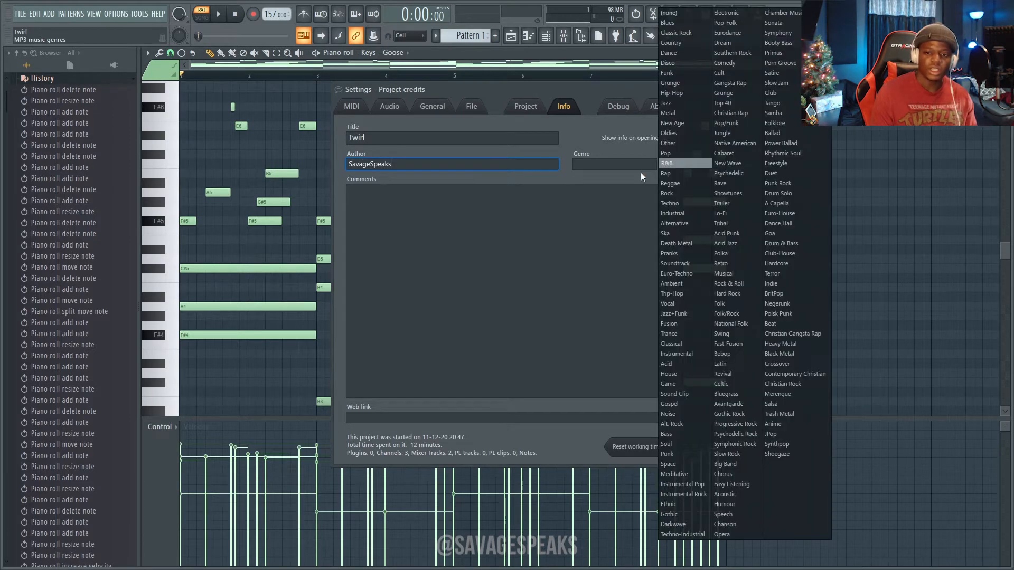
click(672, 92)
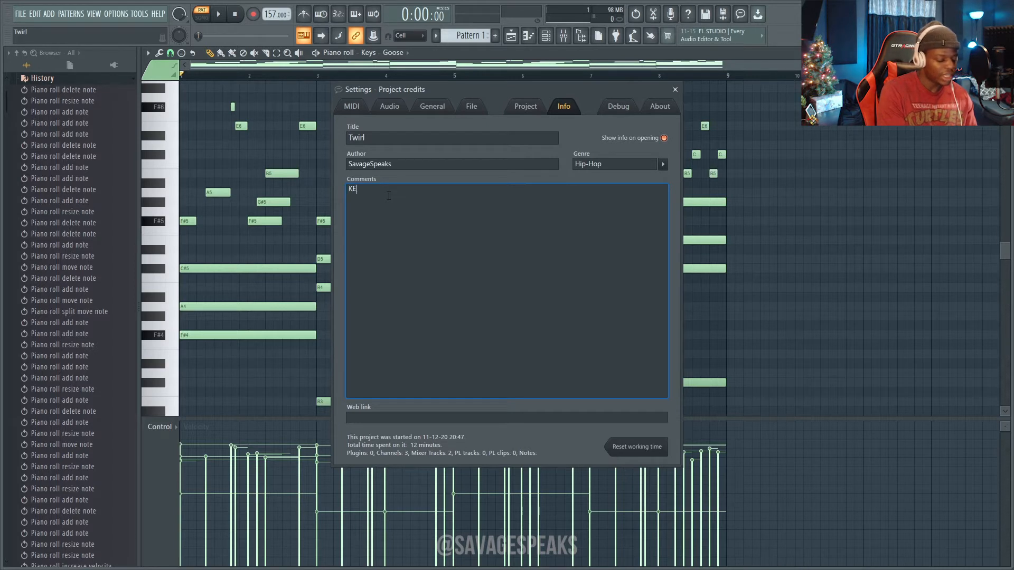
Add KEY: and BPM: lines to the project comments, with 157 as the BPM.
text(KEY: )
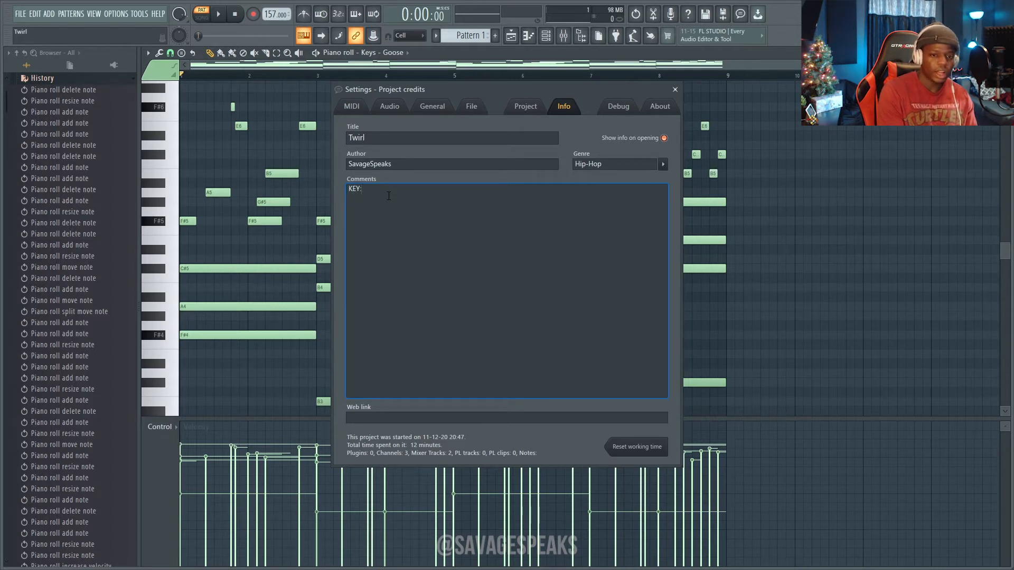
text(BPM:)
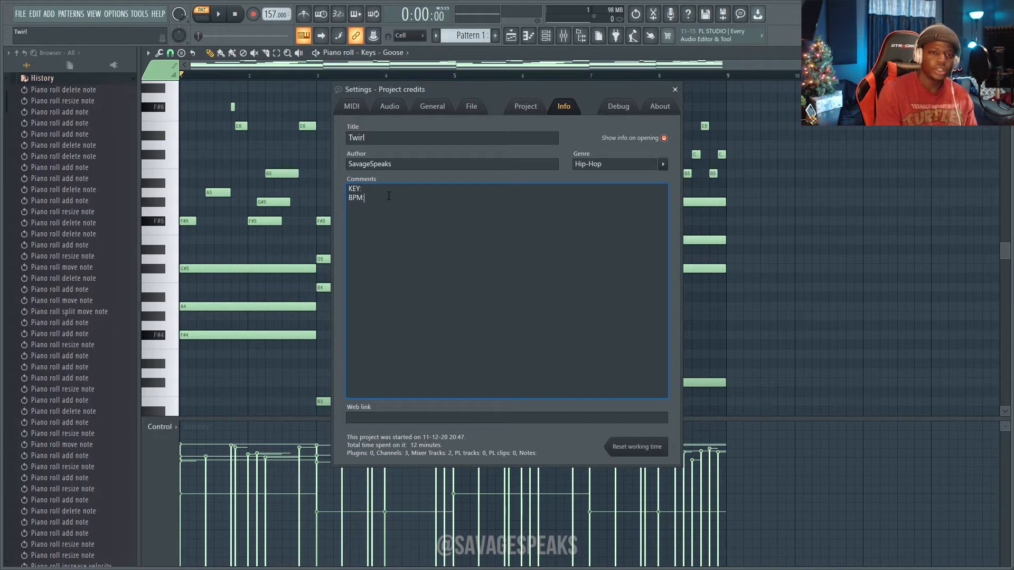
key(Up)
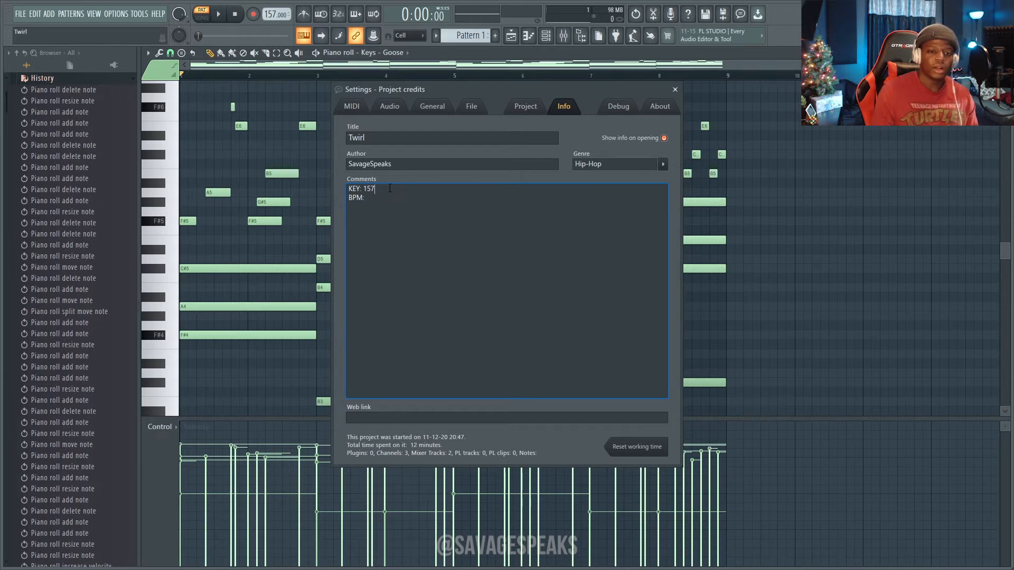
double_click(368, 189)
key(BackSpace)
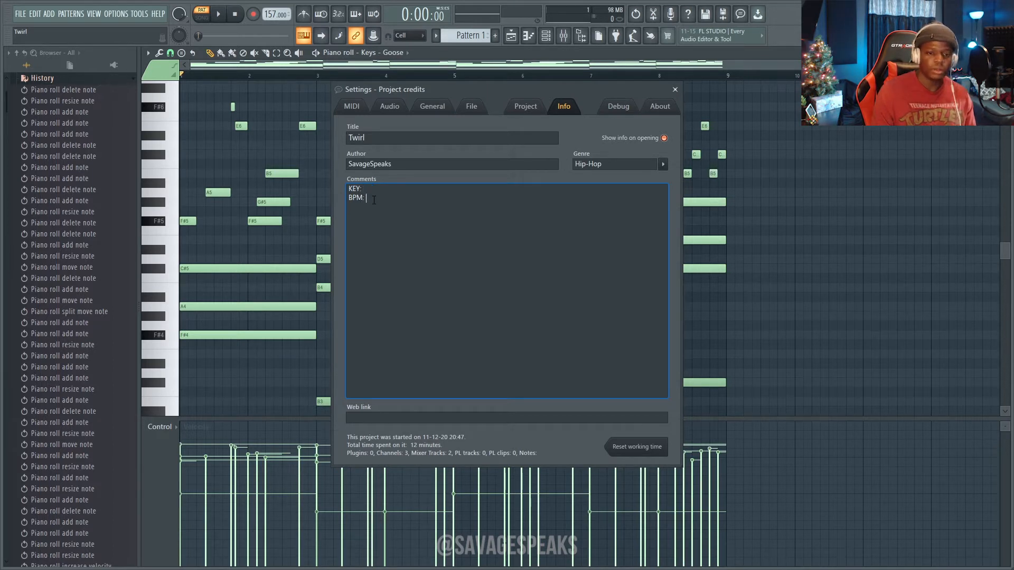
click(370, 203)
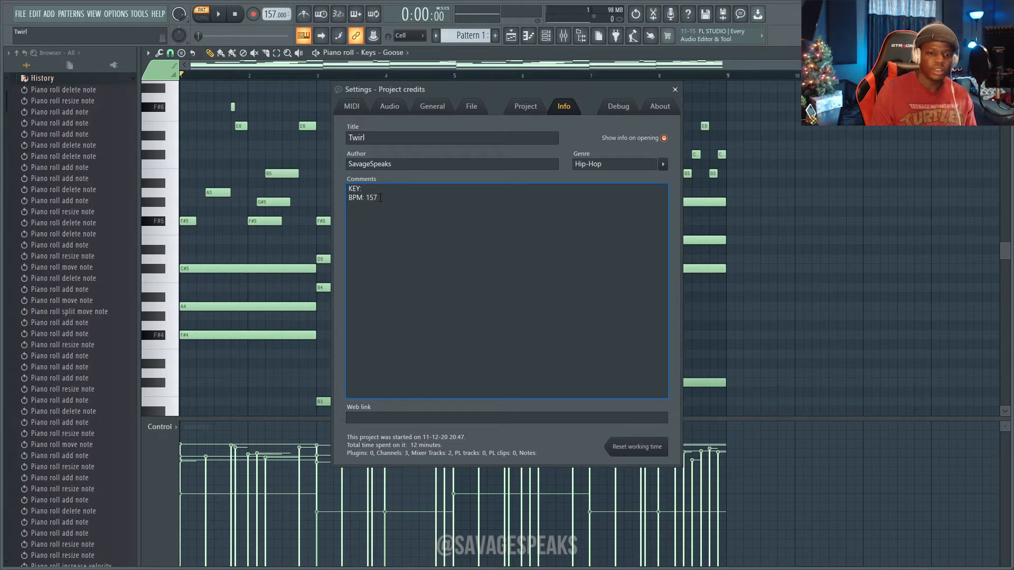
Enter F#M as the key in the project comments and close the project info.
text(F)
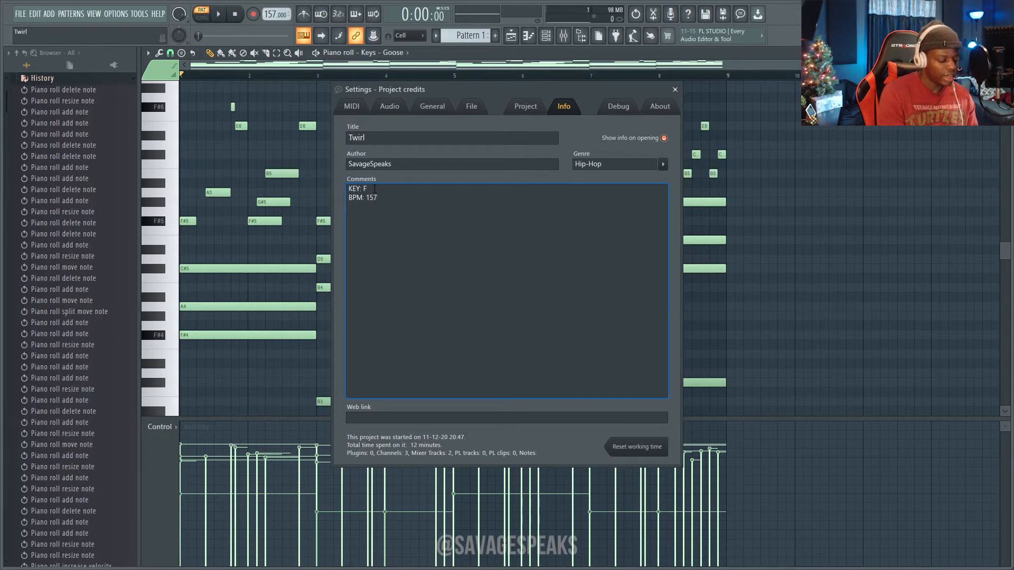
text(#M)
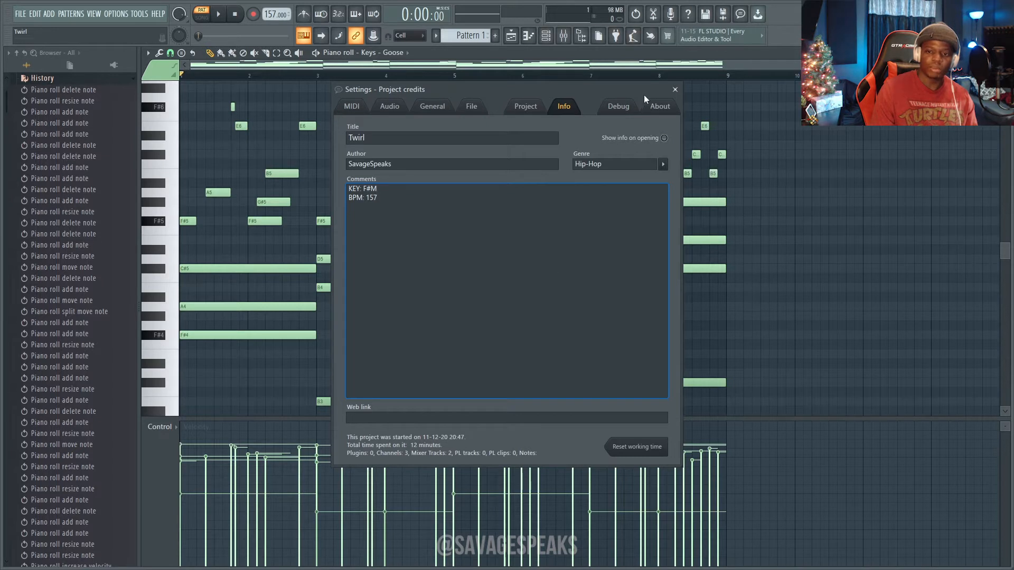
click(675, 90)
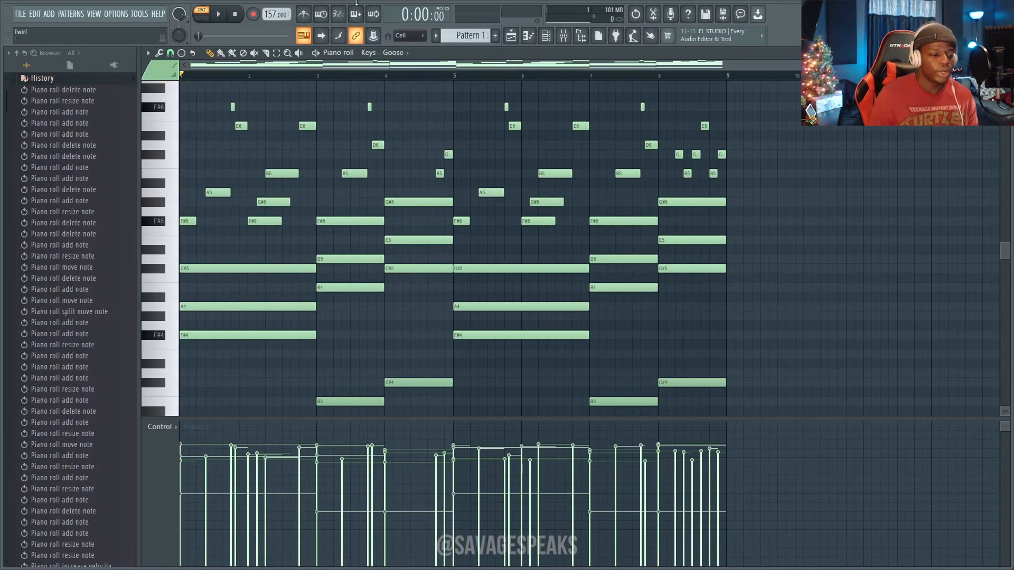
Open the Keys - Atmos channel in the piano roll.
click(545, 35)
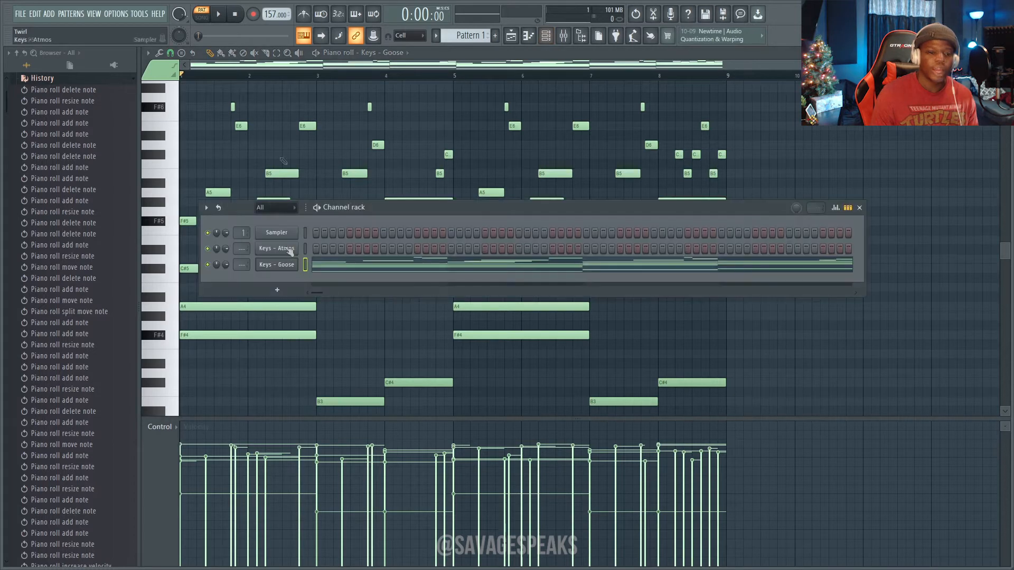
right_click(288, 251)
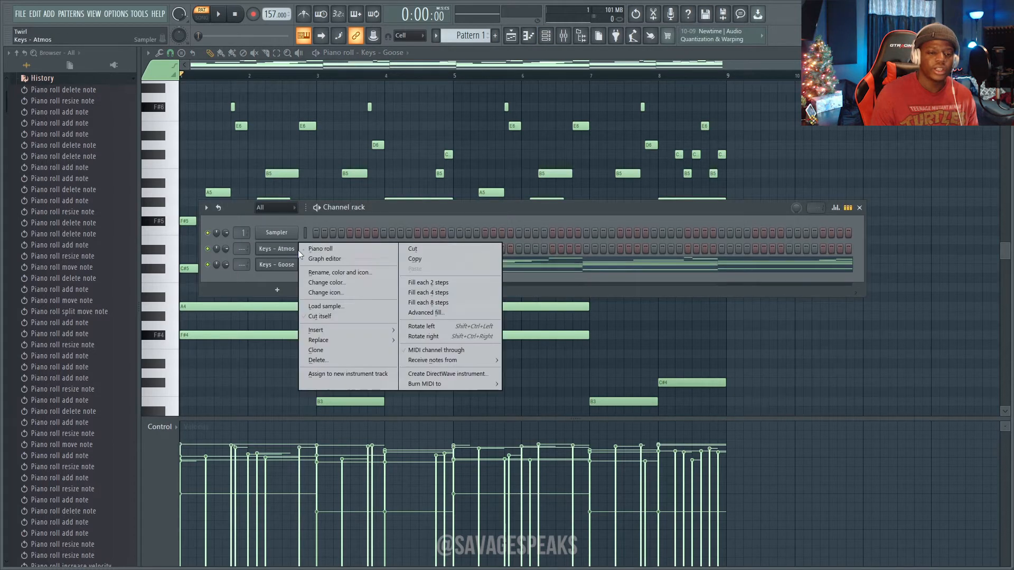
click(335, 250)
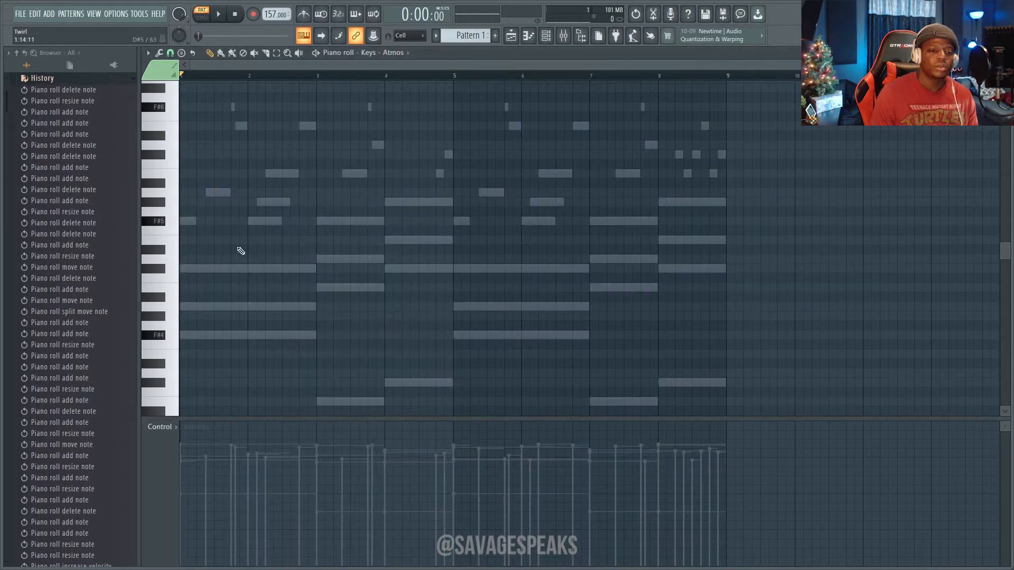
Add a one-bar F#4 note at bar 1 while the pattern plays, stop playback and slightly lower the note's velocity.
key(space)
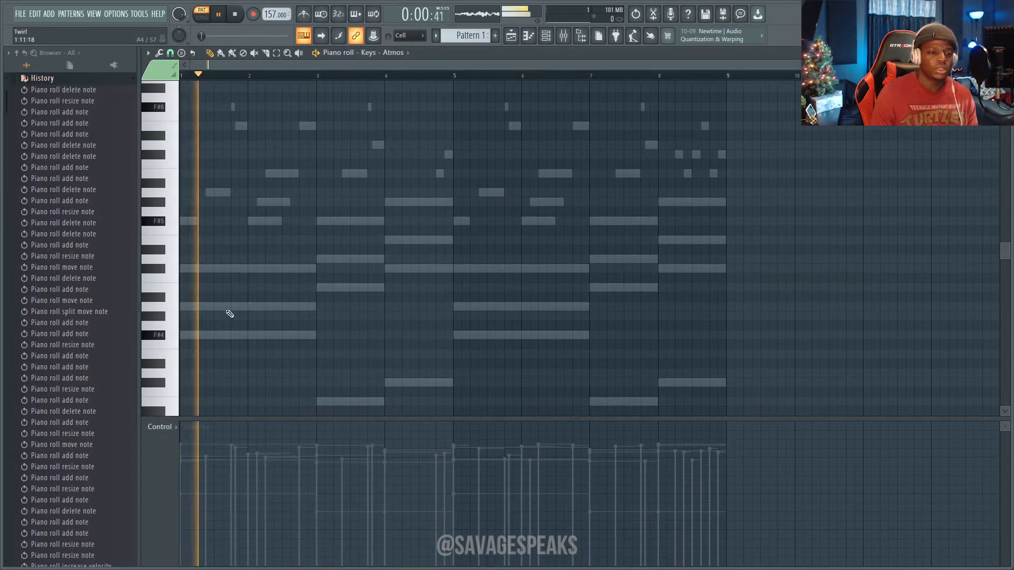
click(199, 335)
drag(242, 335, 247, 335)
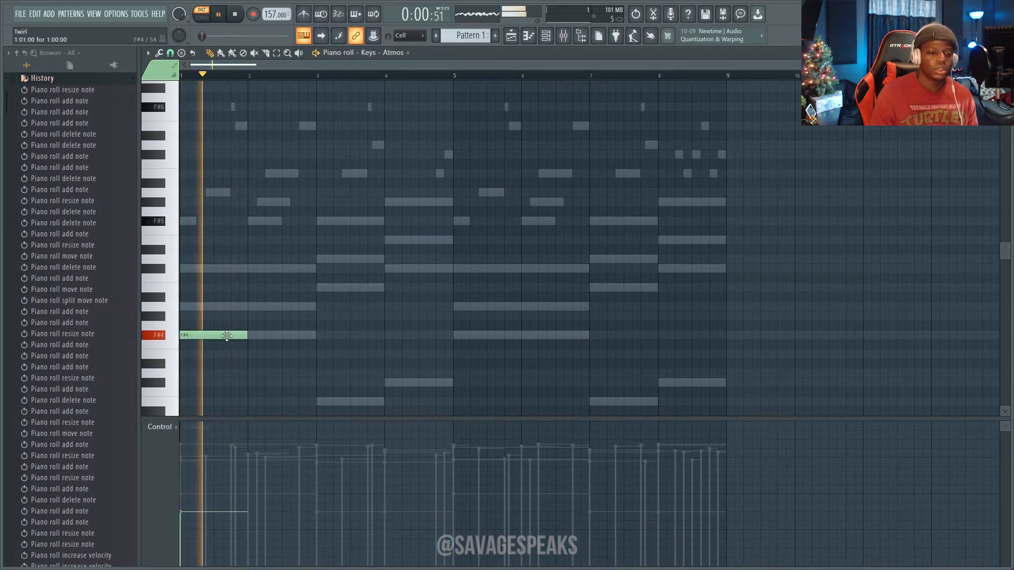
key(space)
drag(202, 470, 192, 519)
Try one-bar B4, G#5, C#5 and C6 notes between bars 2 and 9, giving them varied velocities.
click(290, 287)
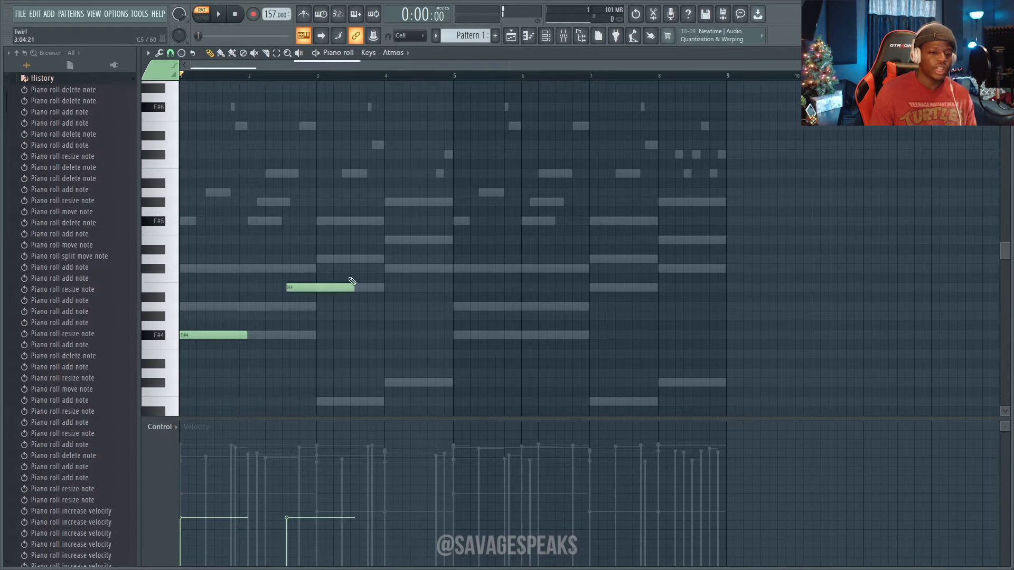
click(532, 268)
drag(705, 267, 715, 267)
click(580, 165)
click(464, 203)
mouse_move(460, 438)
mouse_down()
mouse_move(629, 513)
mouse_move(283, 522)
mouse_up()
drag(535, 452, 715, 475)
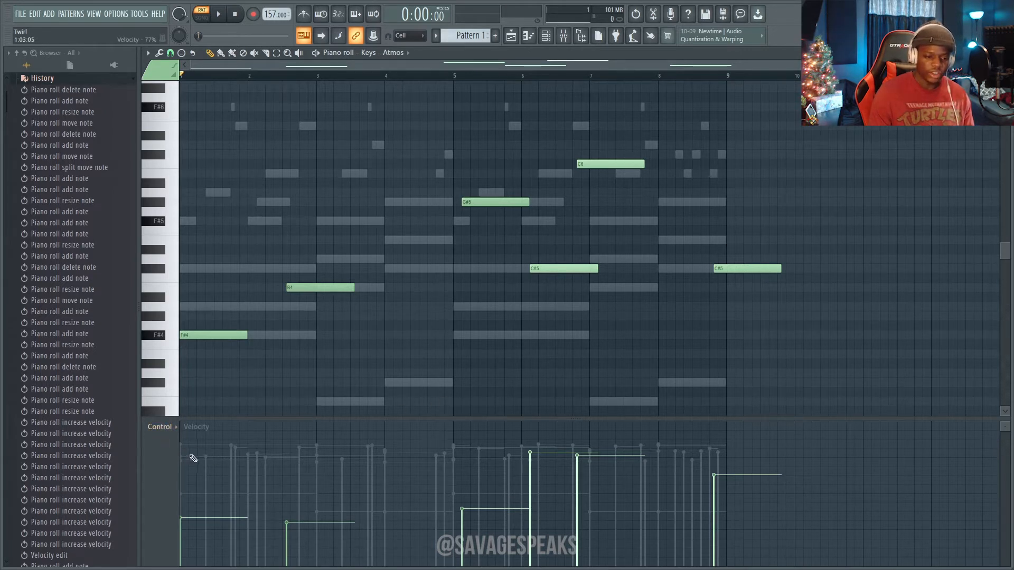
Level all note velocities to one even height and delete every note except the F#4 in bar 1.
drag(185, 452, 765, 460)
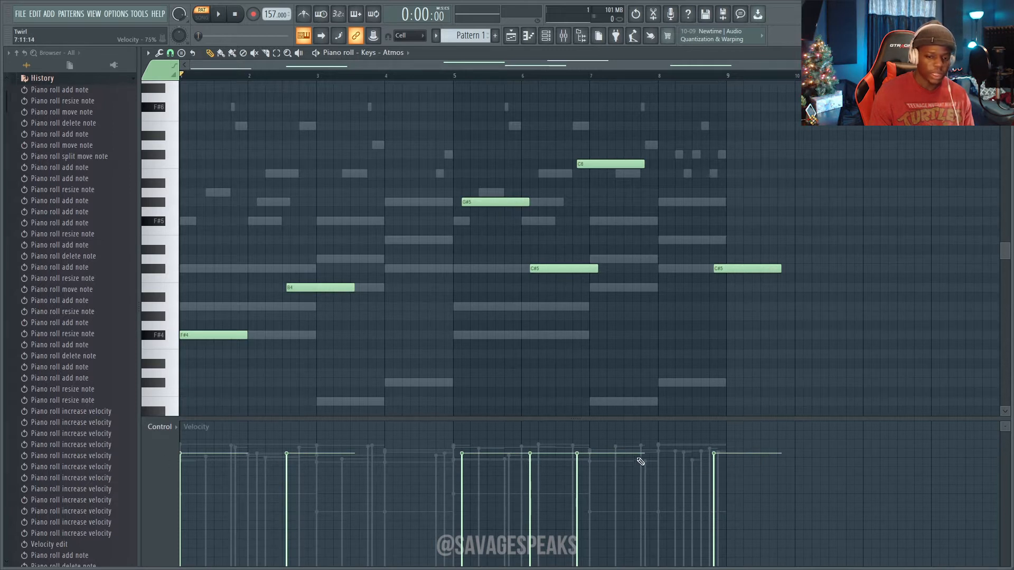
drag(833, 349, 325, 152)
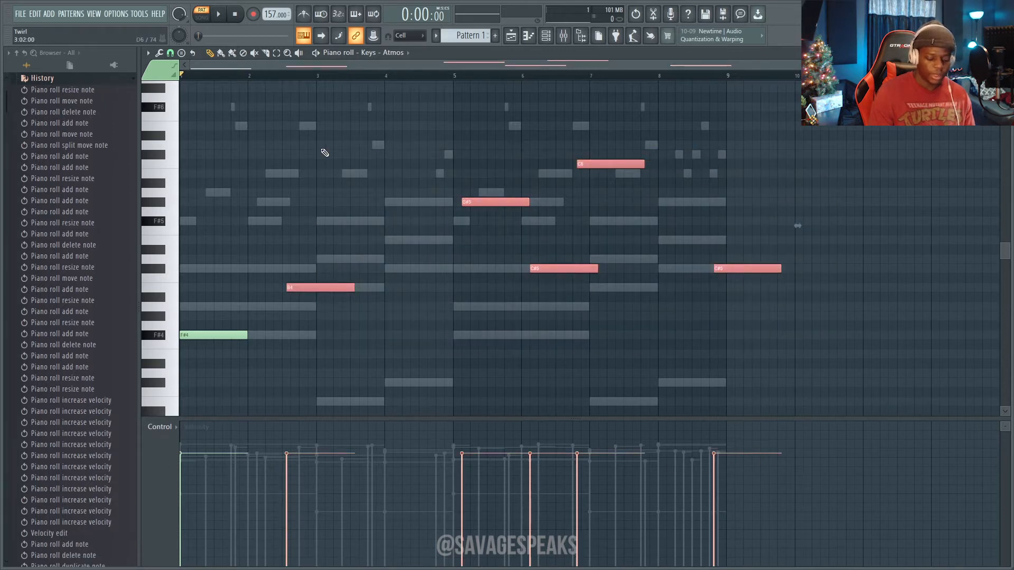
key(Delete)
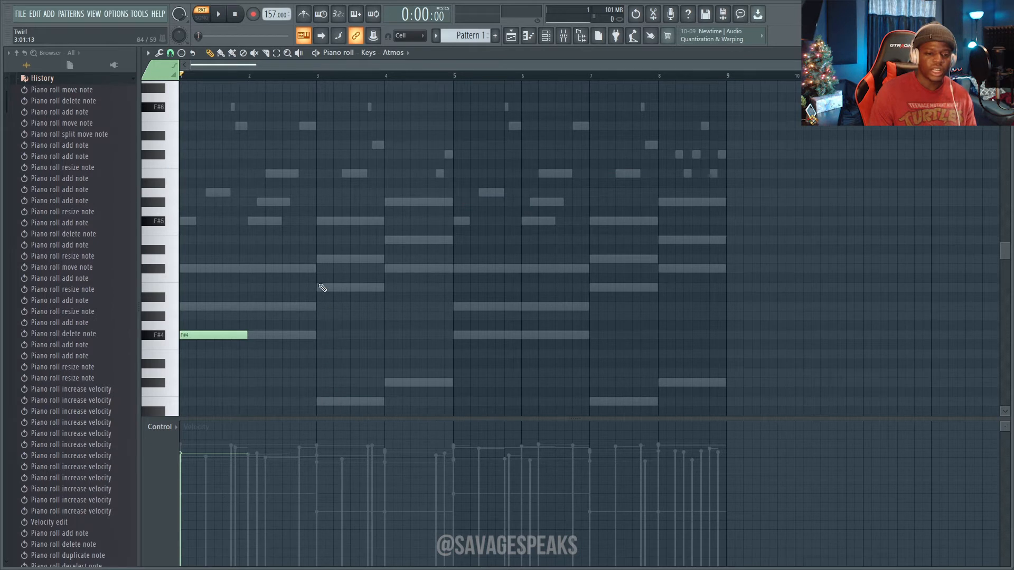
Add one-bar notes B4 in bar 3, C#5 in bar 4, F#4 in bar 5, B4 in bar 7 and C#5 in bar 8.
click(322, 287)
click(339, 286)
click(389, 269)
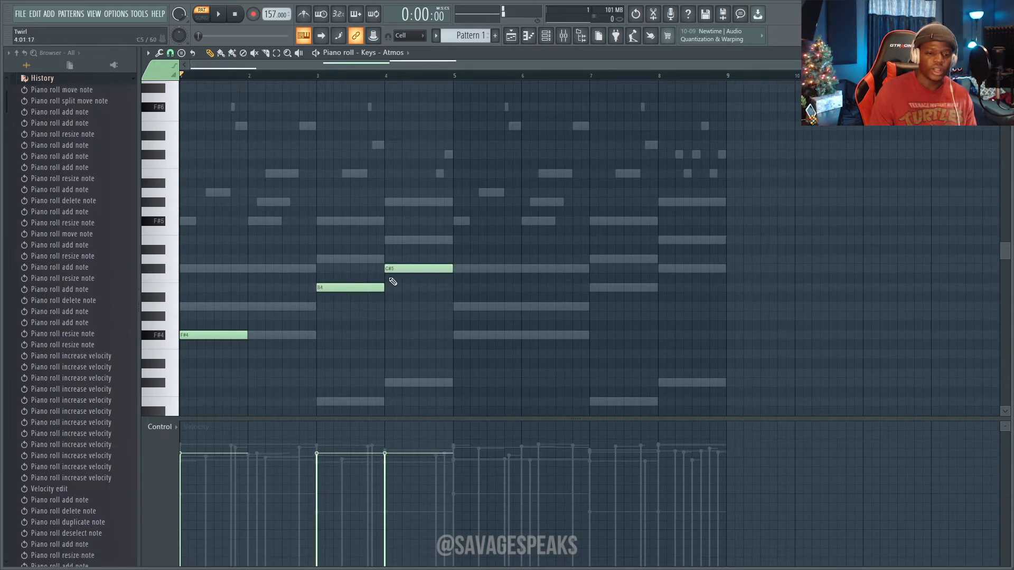
click(458, 335)
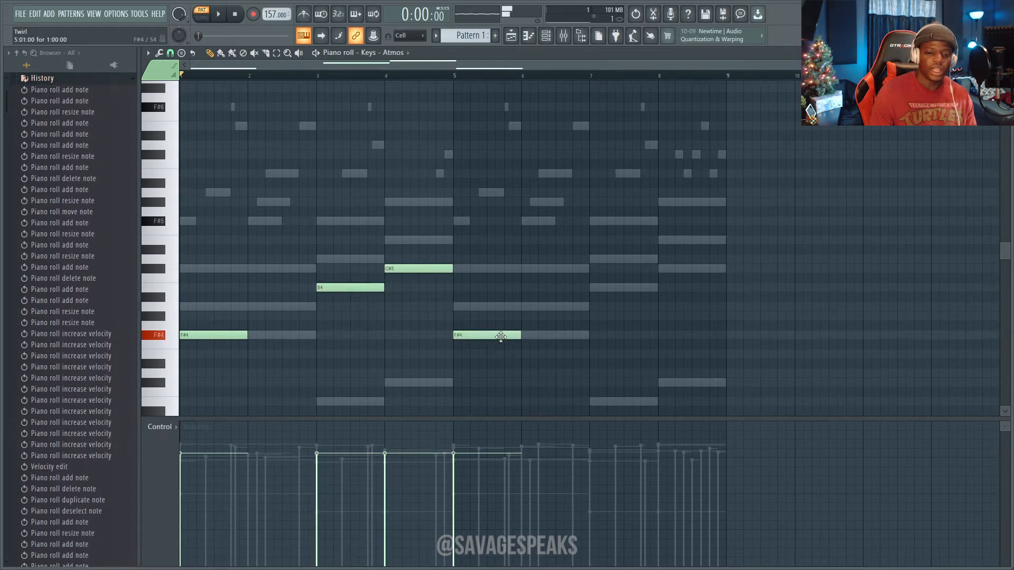
click(530, 306)
right_click(533, 310)
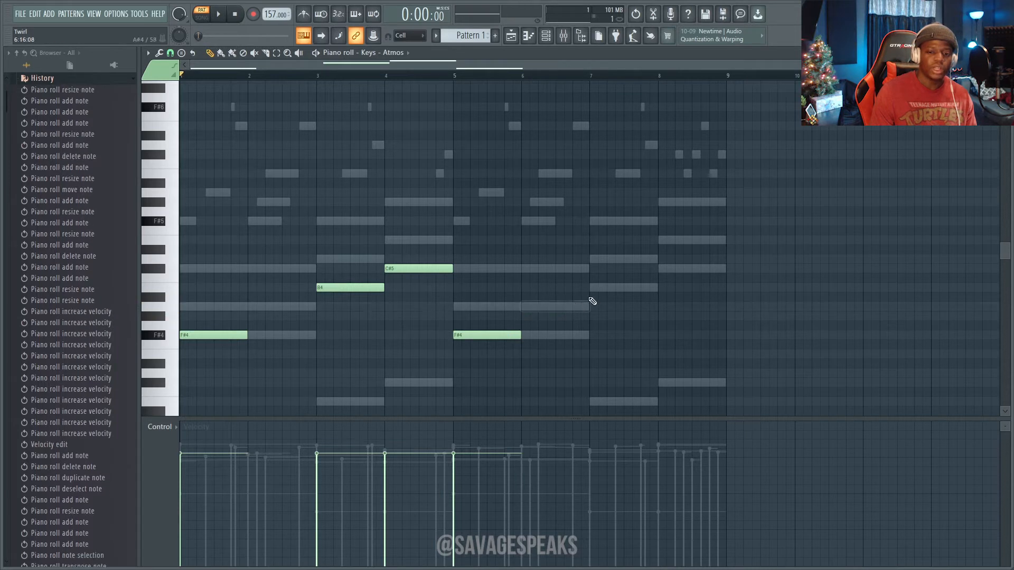
click(591, 288)
click(662, 269)
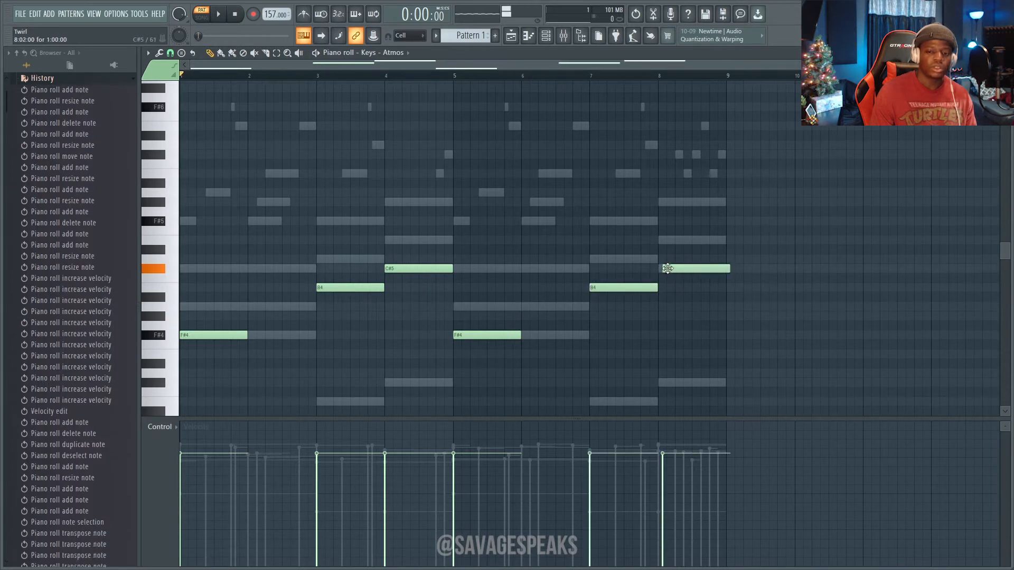
drag(668, 268, 663, 268)
Transpose all the Keys - Atmos notes up two octaves and play the pattern back.
key(space)
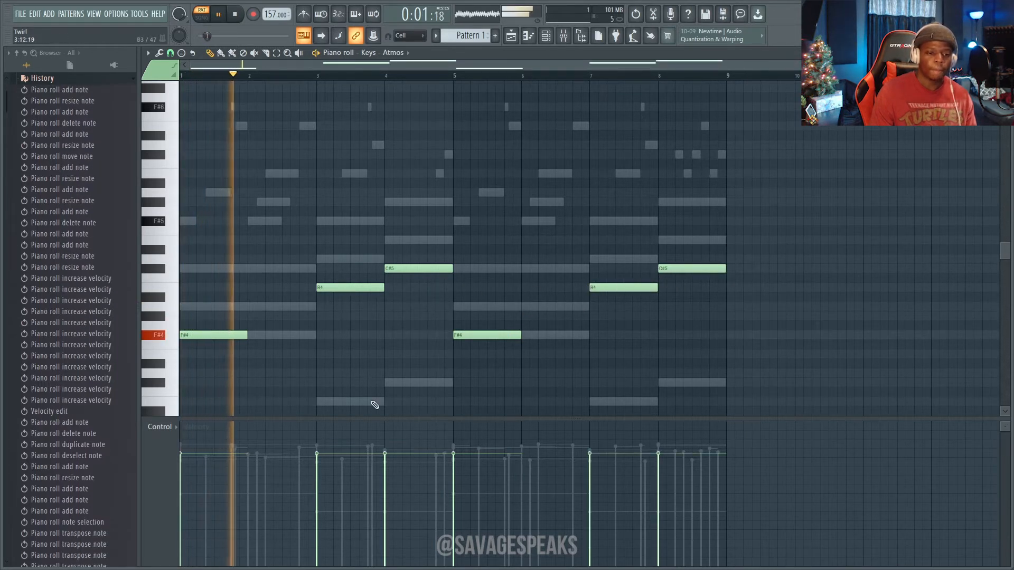
key(ctrl+Up)
key(space)
key(space)
key(space)
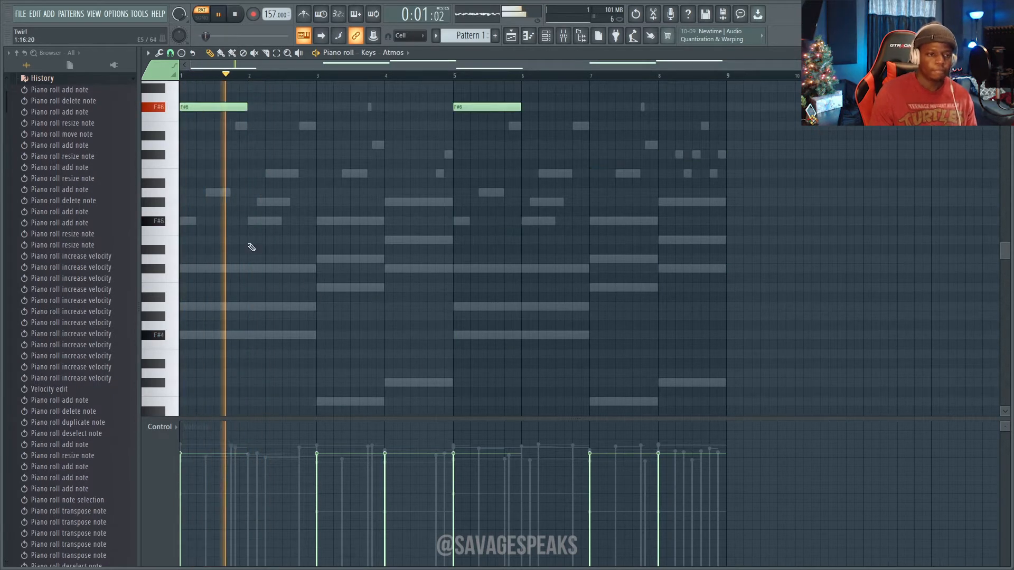
scroll(249, 244, up, 4)
click(253, 192)
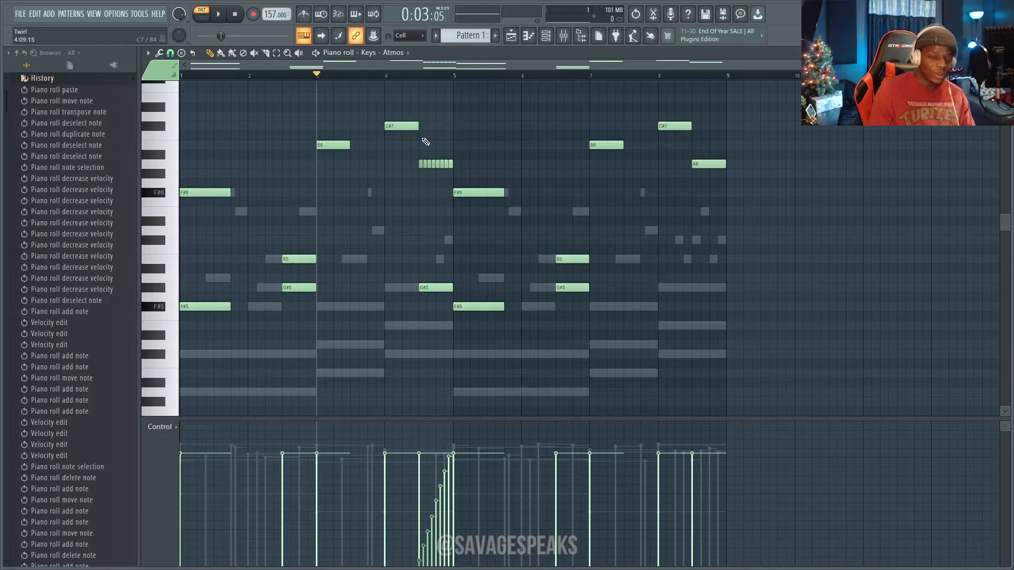
Try chopping the B6 note at bar 3 into two slices using the Chopper's time multiplier, closing it without accepting.
click(333, 144)
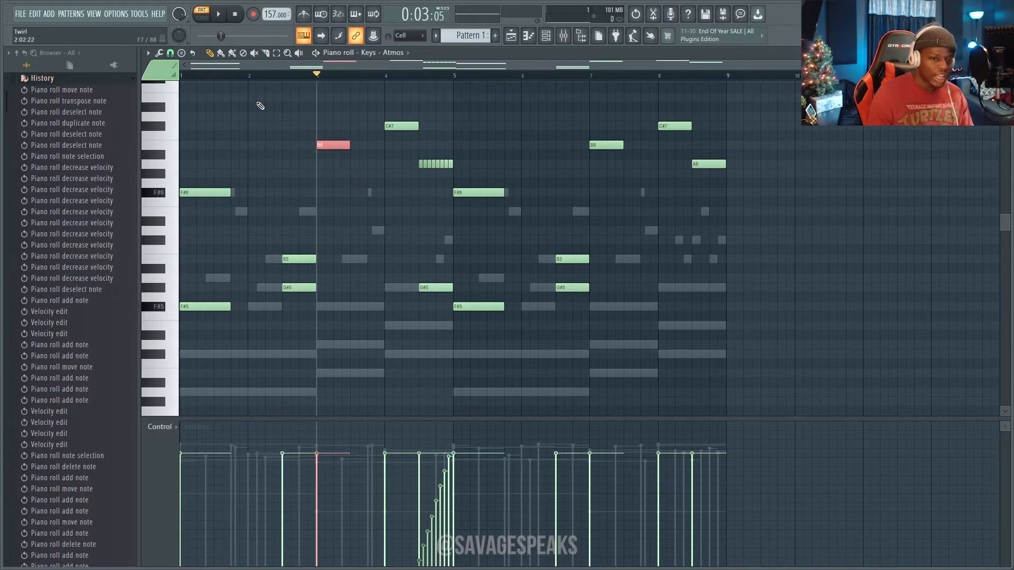
key(ctrl+u)
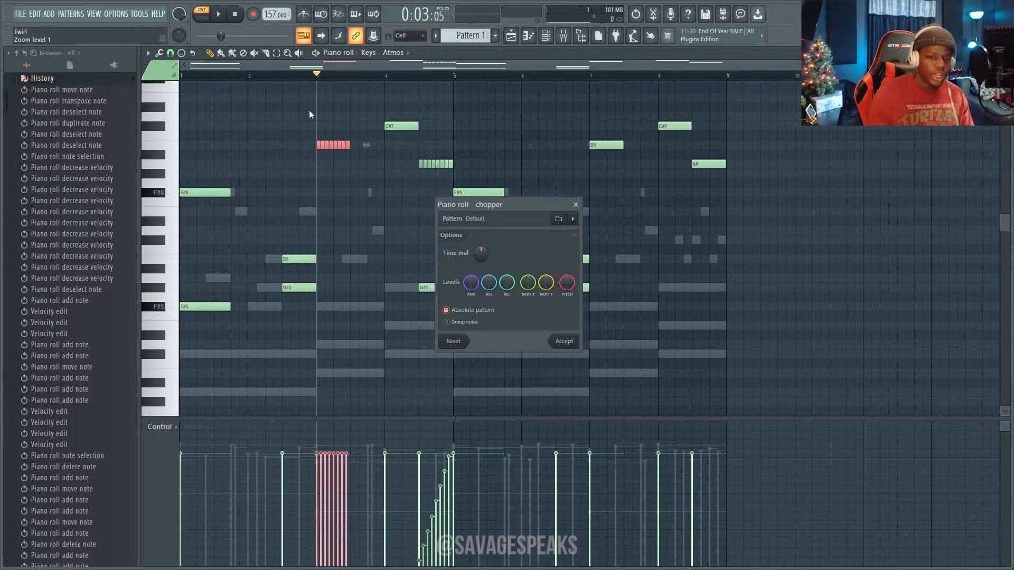
drag(476, 251, 480, 267)
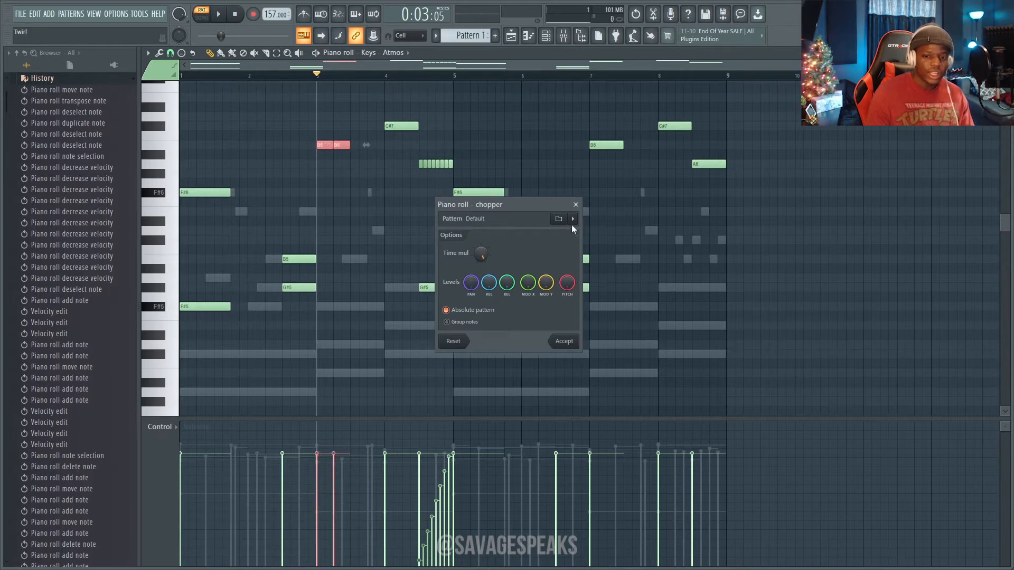
click(575, 204)
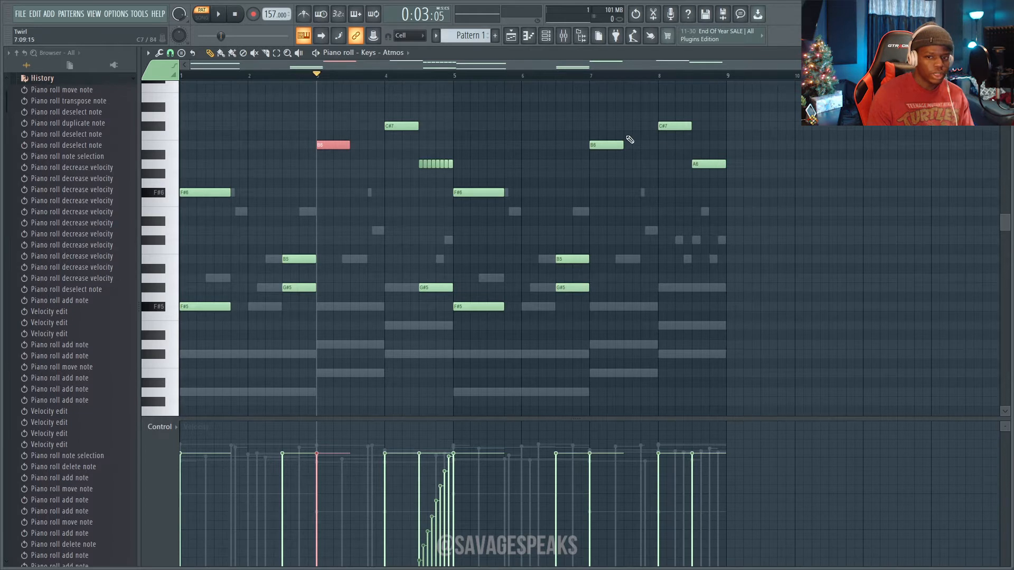
ctrl+click(345, 205)
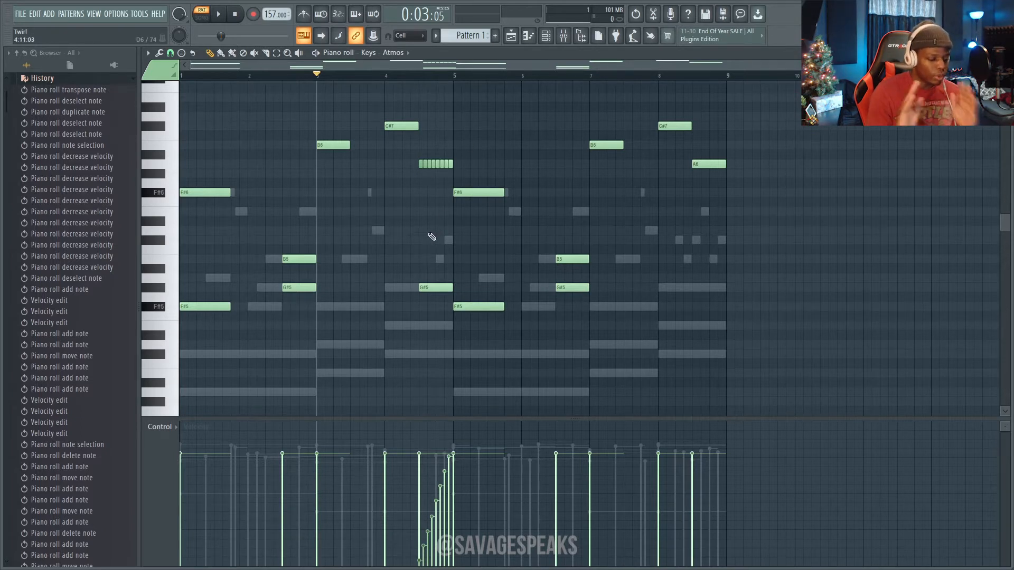
Play the pattern repeatedly from bar 3 to hear the chopped A6 notes in bar 4 and the ending in bar 8.
key(space)
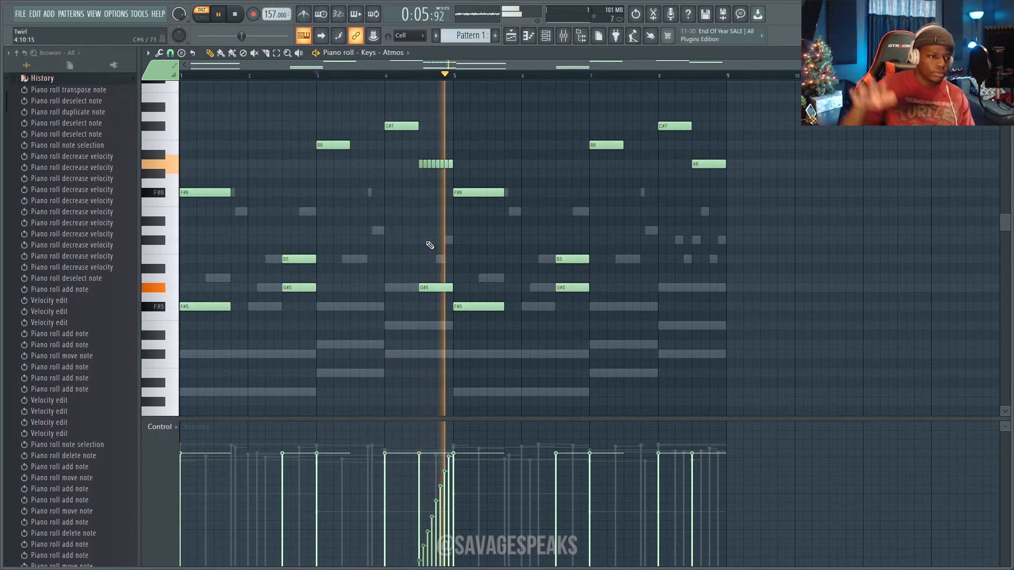
key(space)
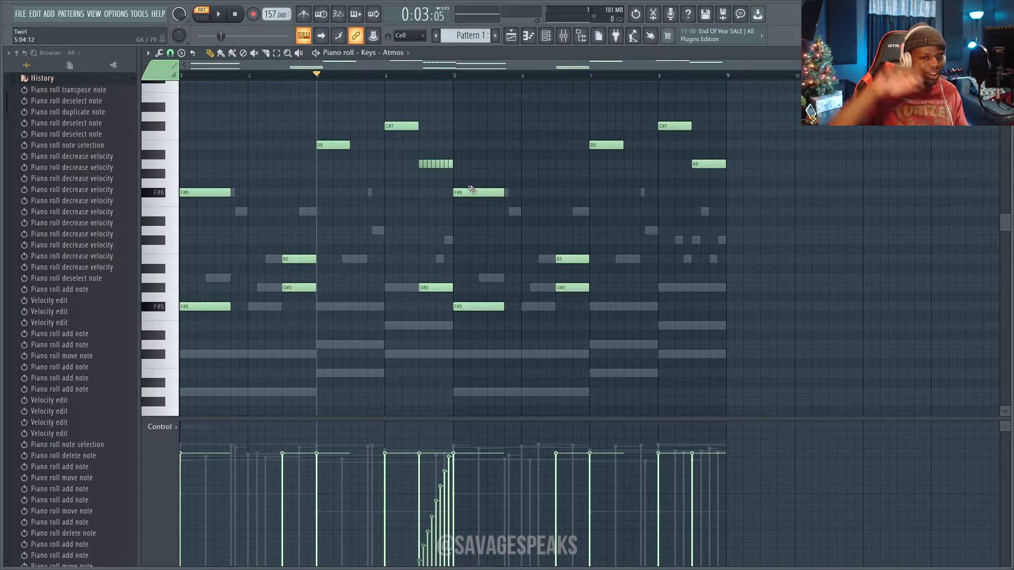
key(space)
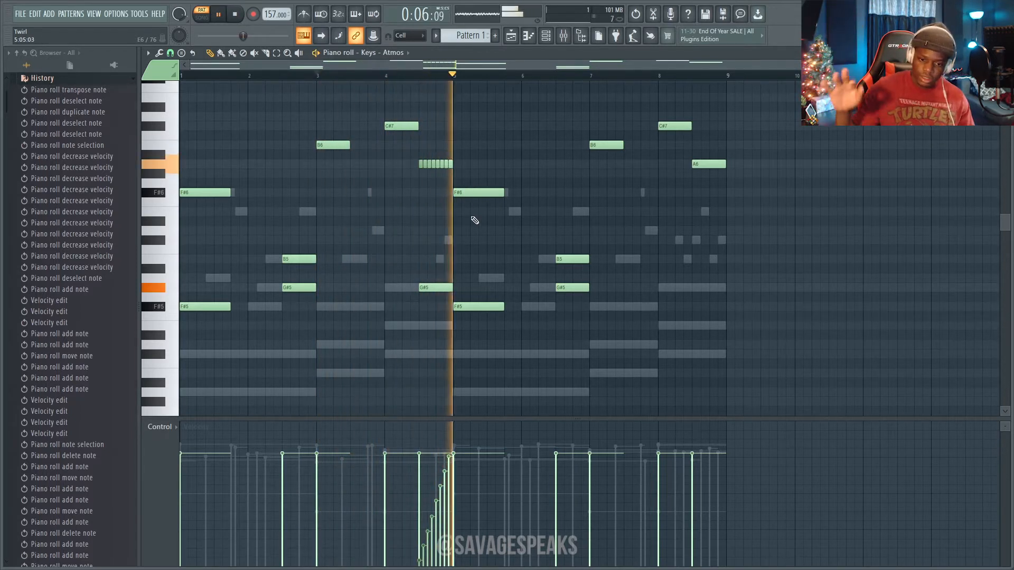
key(space)
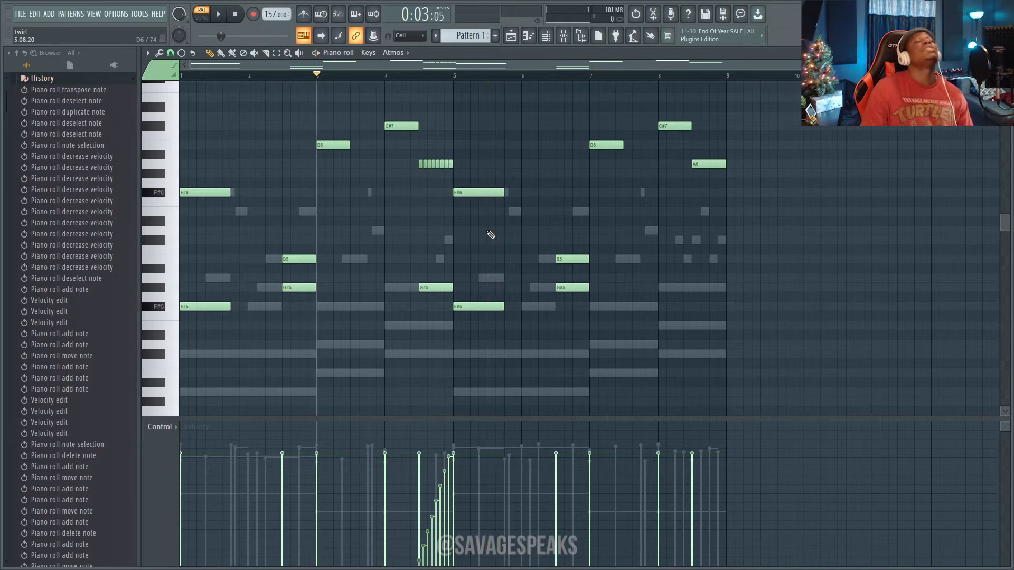
key(space)
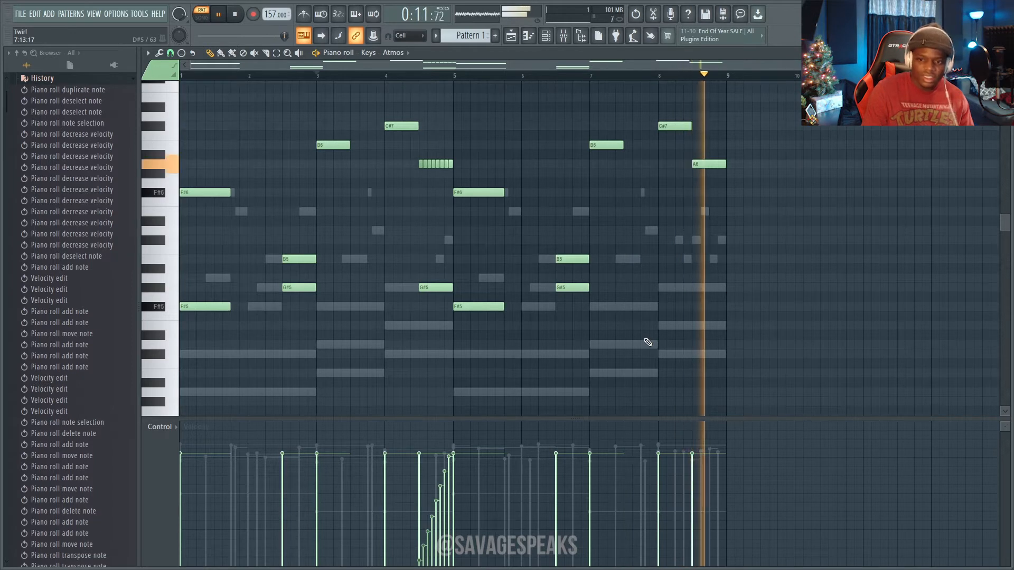
key(space)
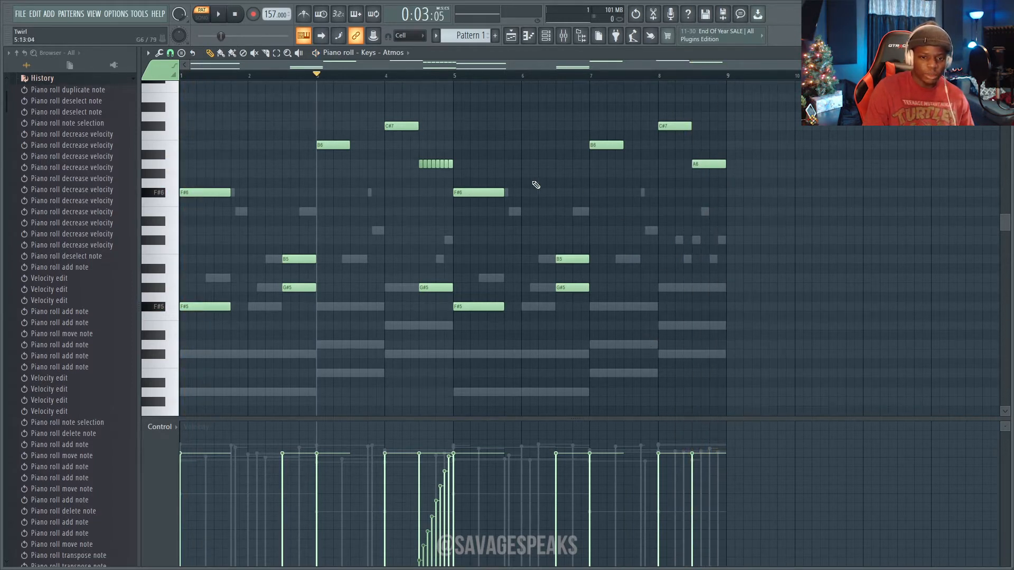
Replace the long A6 note in bar 8 with a copy of bar 4's chopped A6 notes, check it from bar 8 and deselect.
ctrl+click(703, 164)
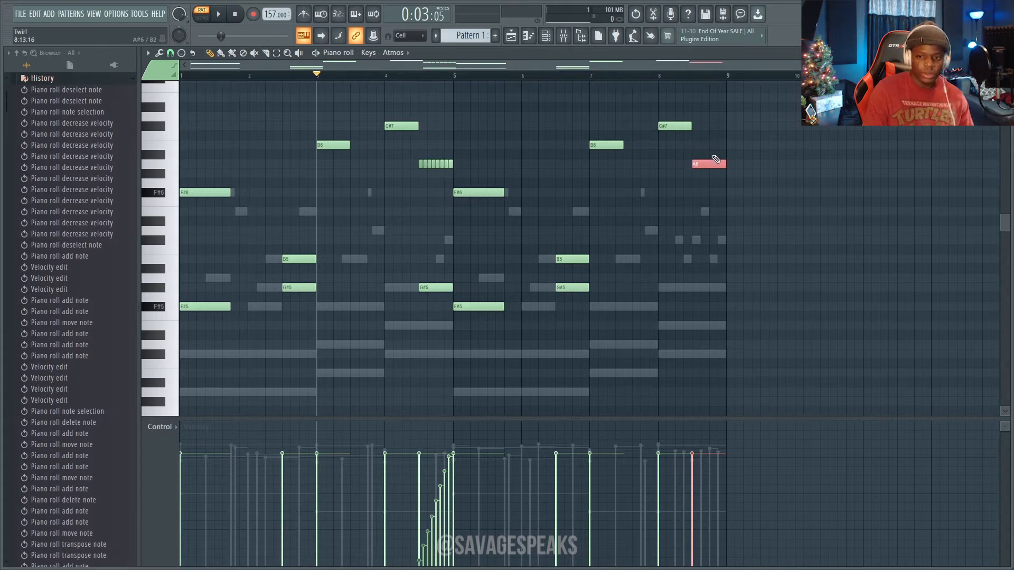
key(Delete)
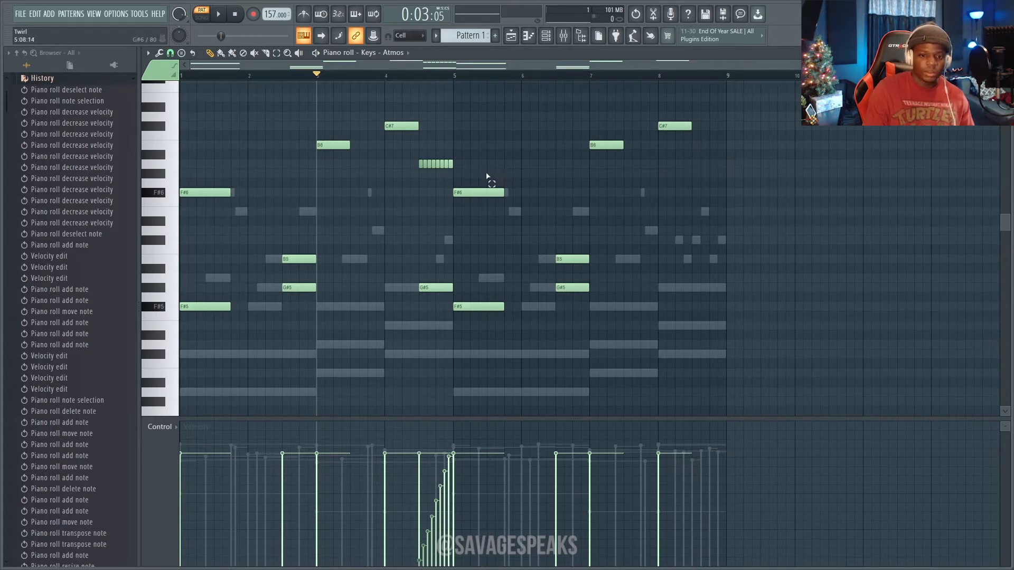
drag(486, 177, 695, 170)
click(660, 75)
key(space)
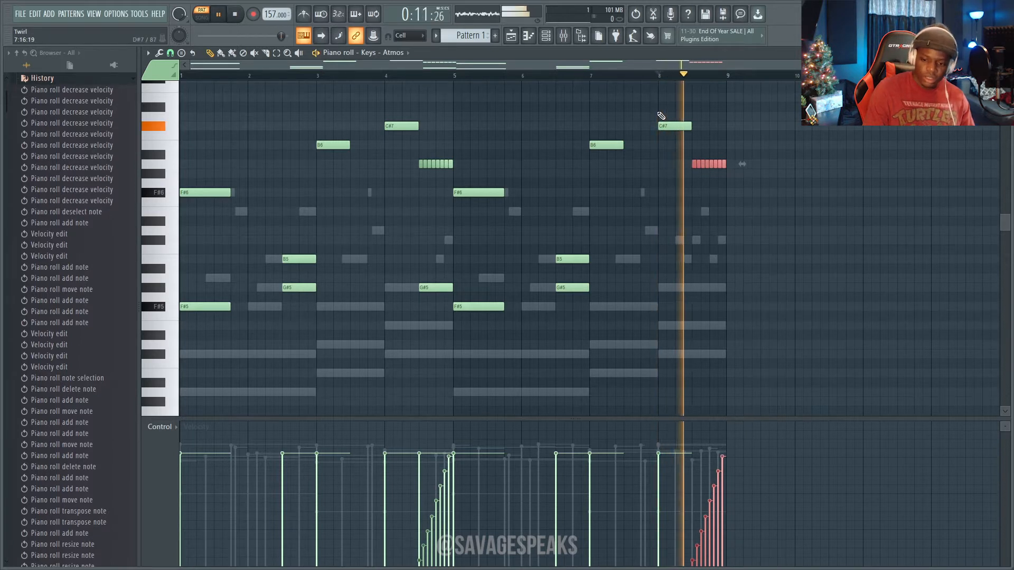
key(space)
key(ctrl+d)
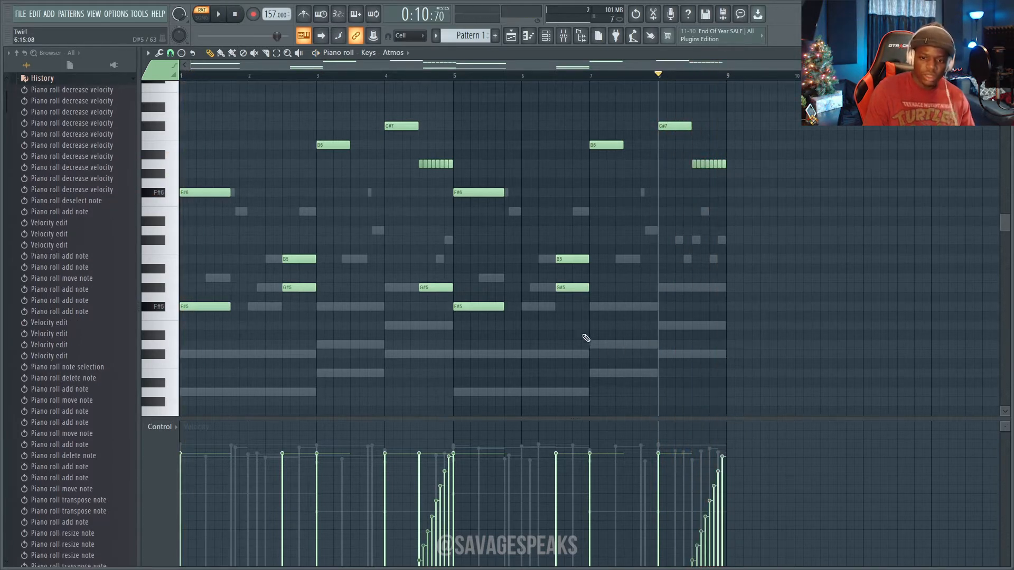
Add a G#5 note at the start of bar 8, as long as bar 4's G#5 note, and play from bar 8.
key(space)
key(space)
click(430, 287)
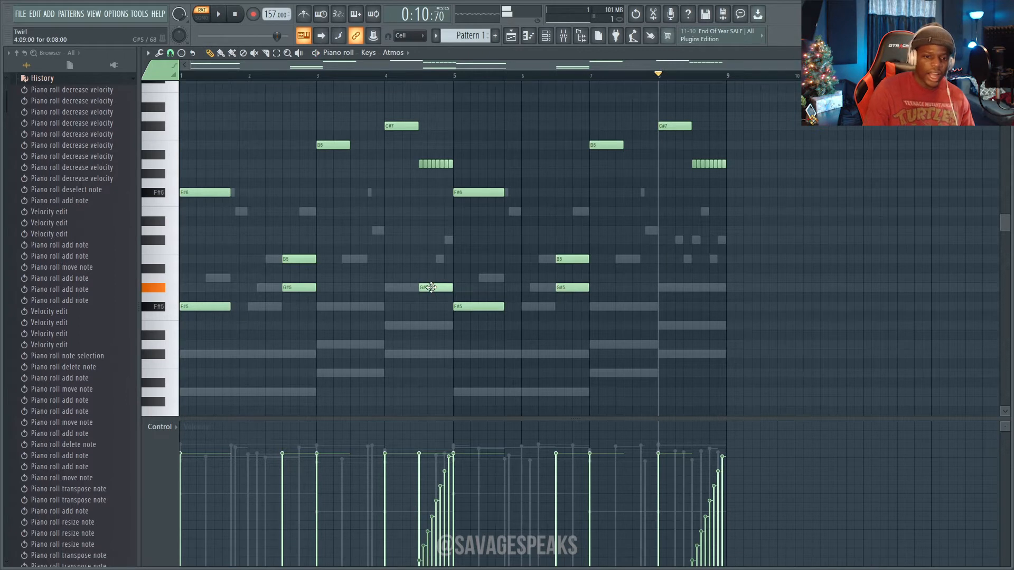
click(703, 287)
drag(702, 287, 668, 287)
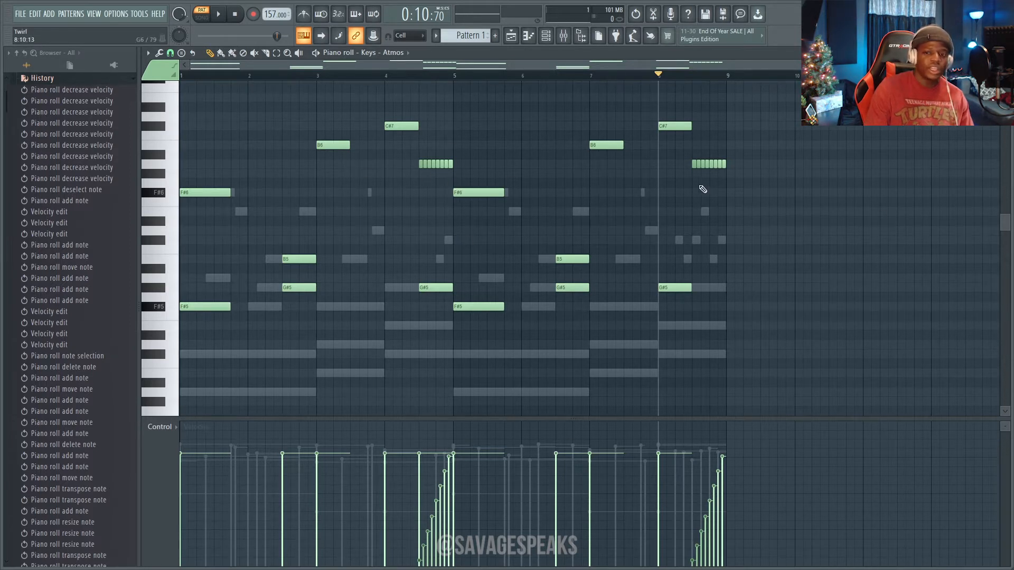
scroll(703, 189, up, 5)
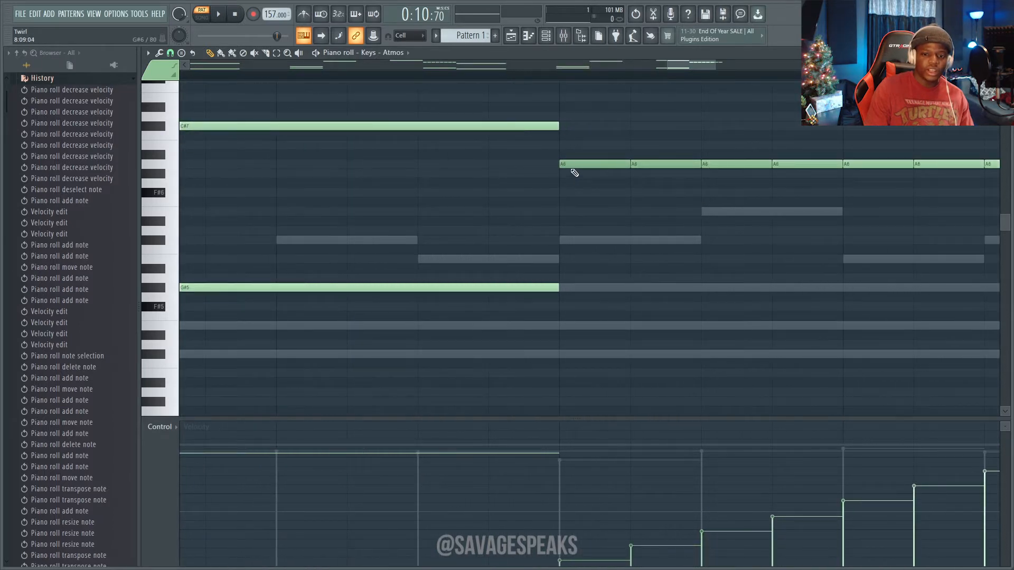
scroll(574, 172, down, 6)
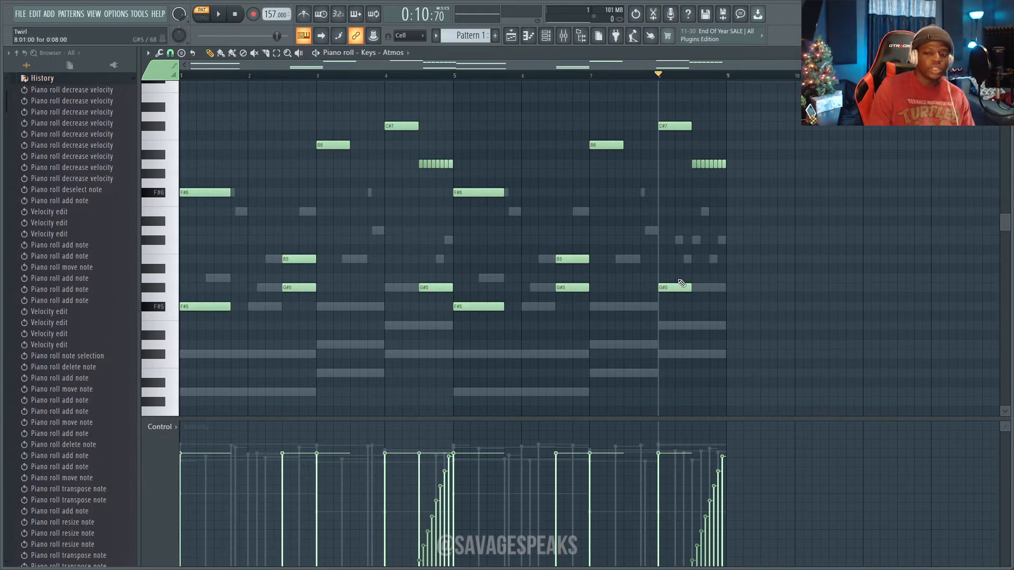
key(space)
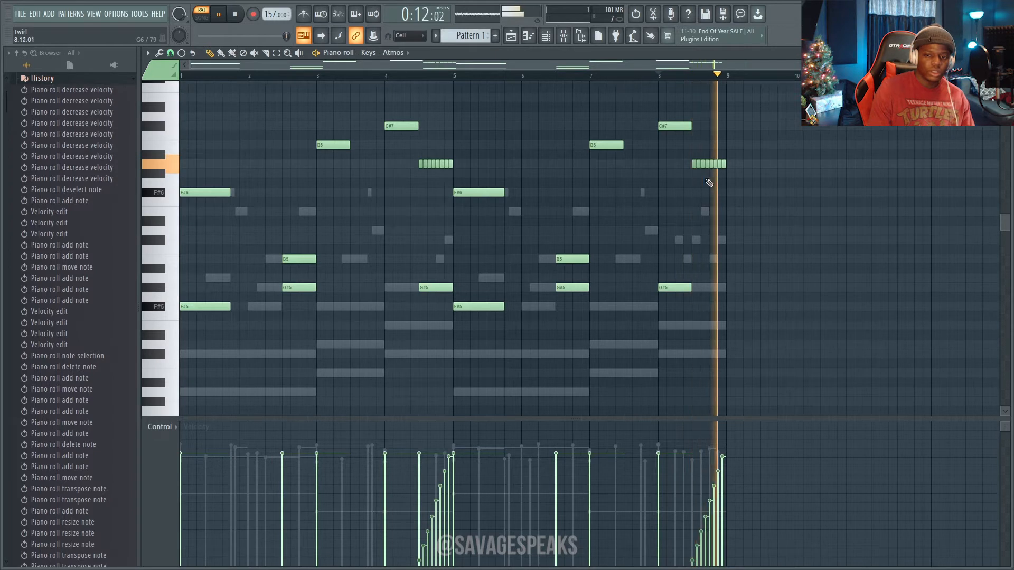
key(space)
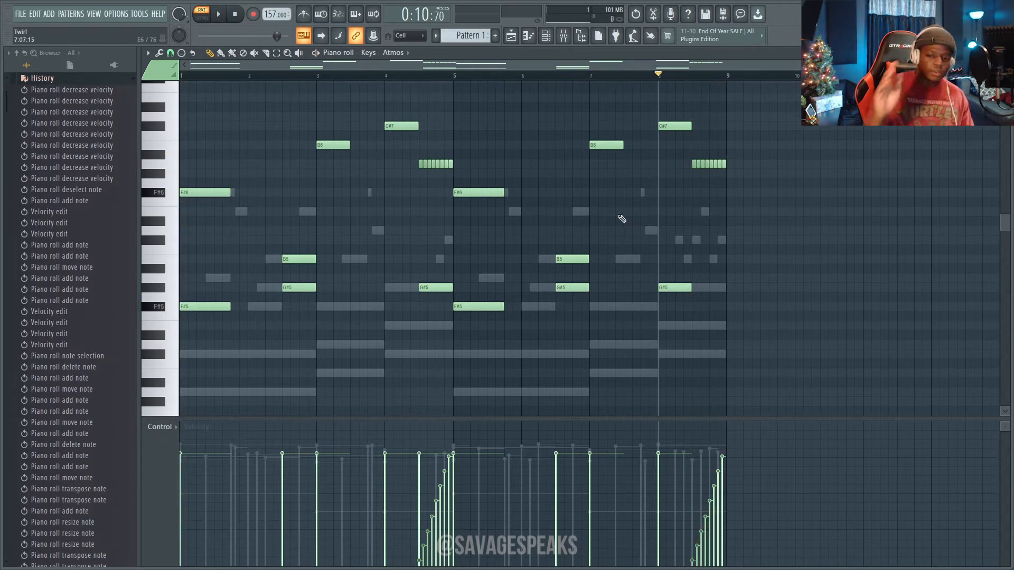
Move bar 8's G#5 note to the second half of the bar and play the pattern back from bar 8.
drag(677, 287, 711, 284)
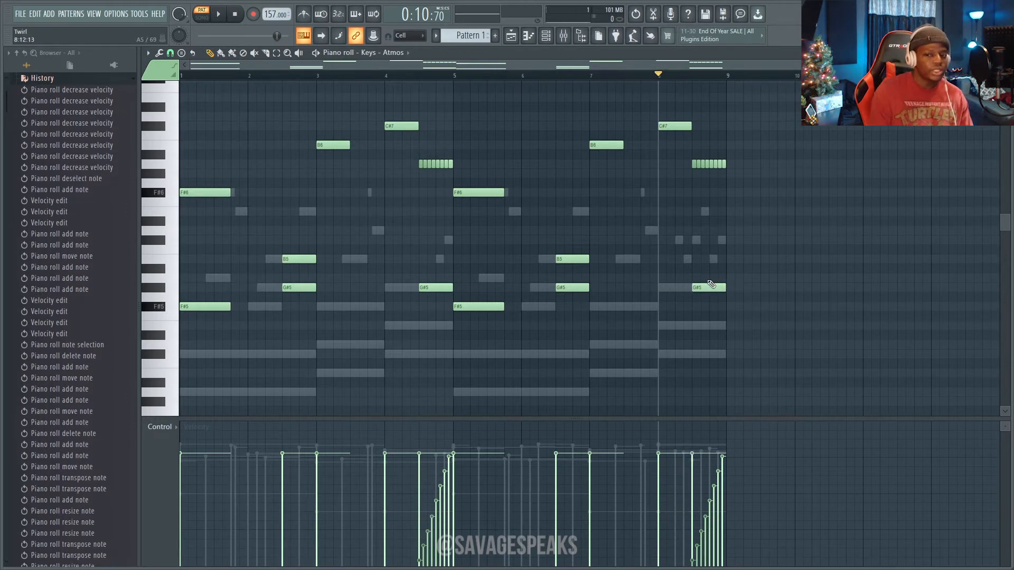
key(space)
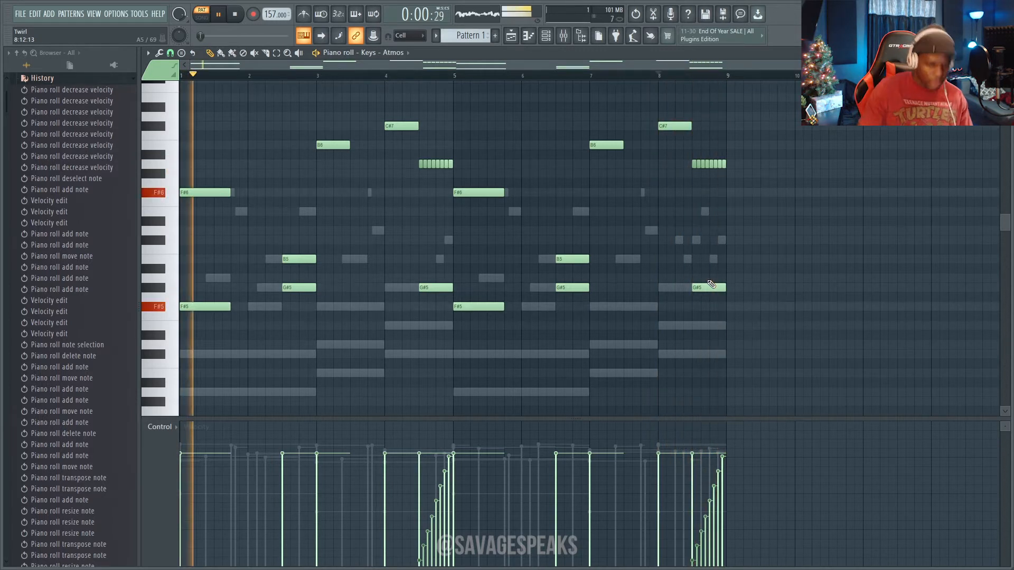
key(space)
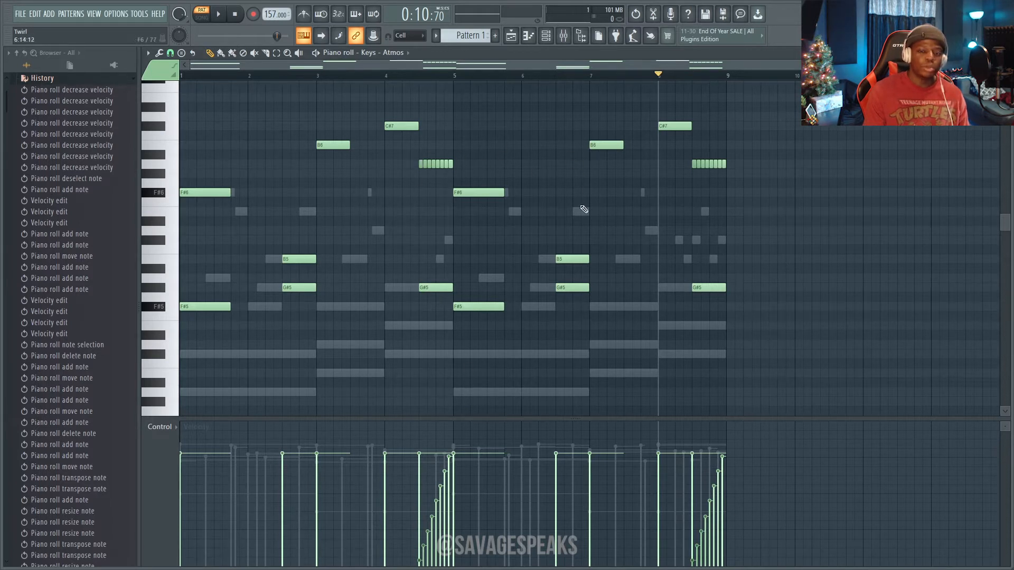
key(space)
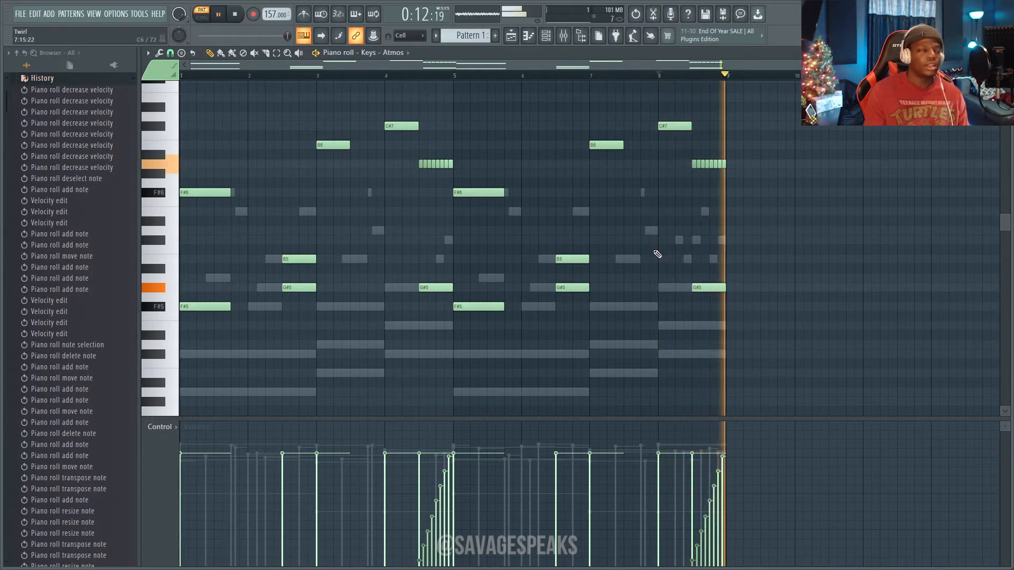
key(space)
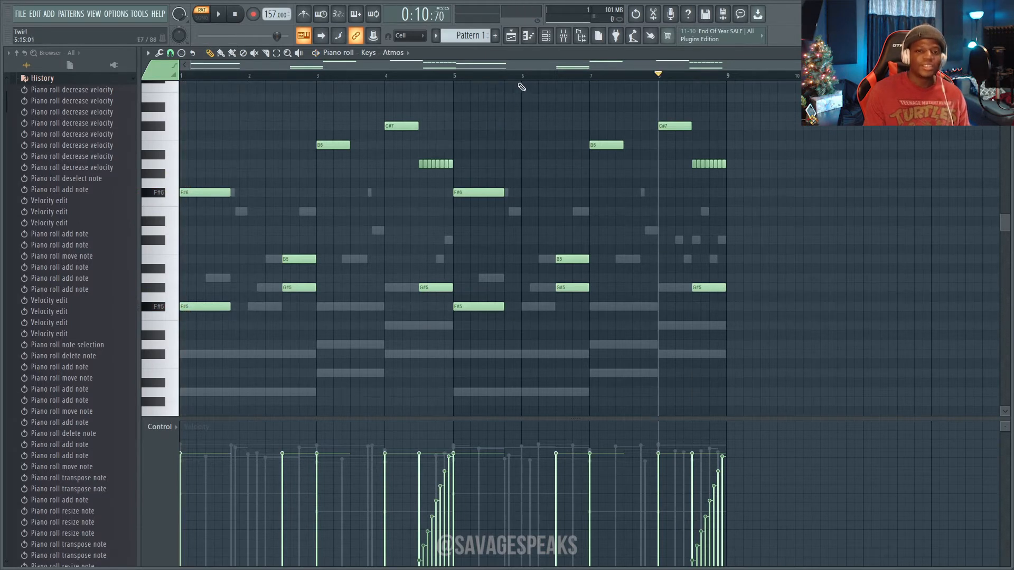
Show the channel rack, mute and unmute Keys - Atmos, and reorder that channel below Keys - Goose.
click(548, 37)
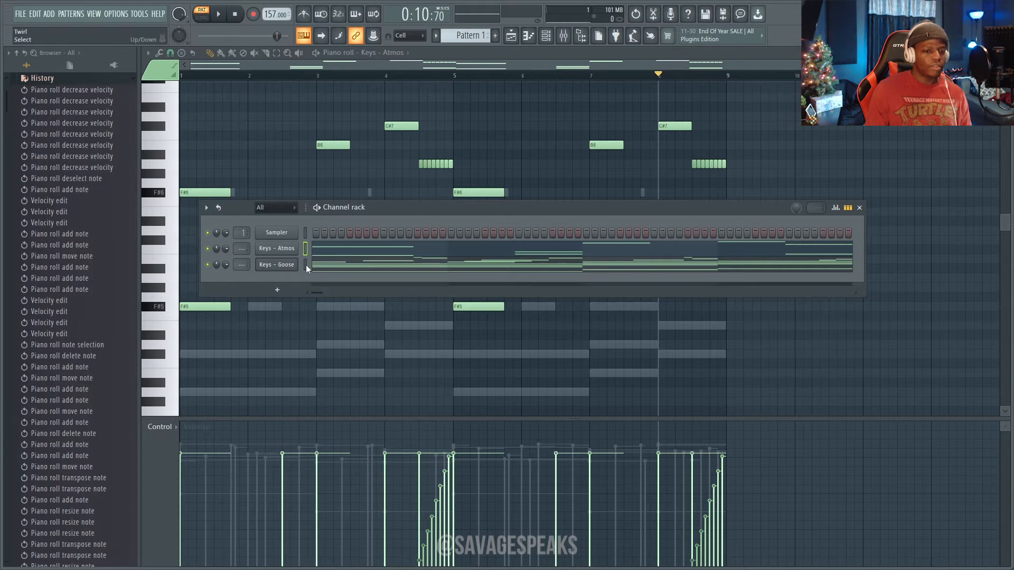
click(208, 248)
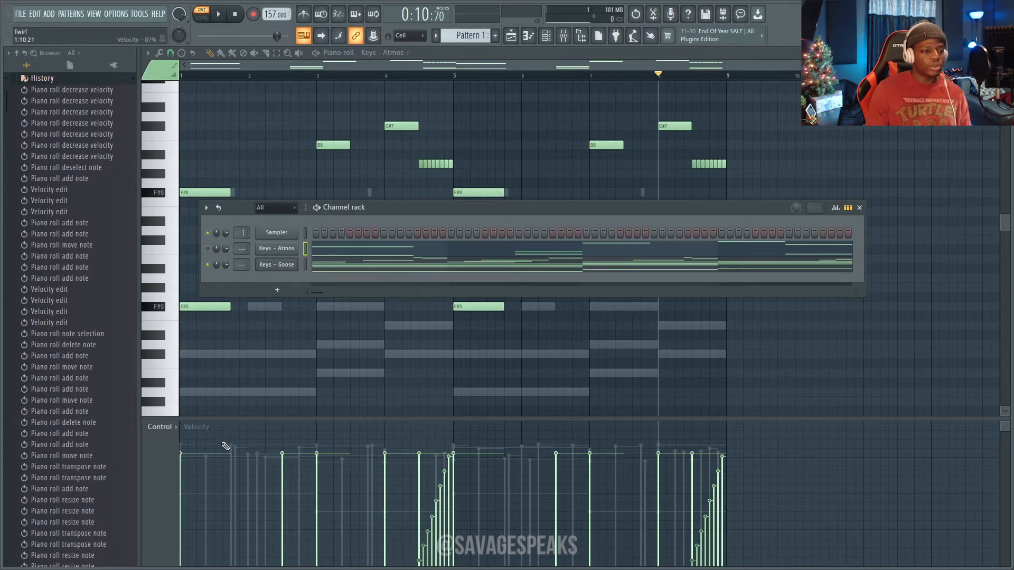
click(207, 249)
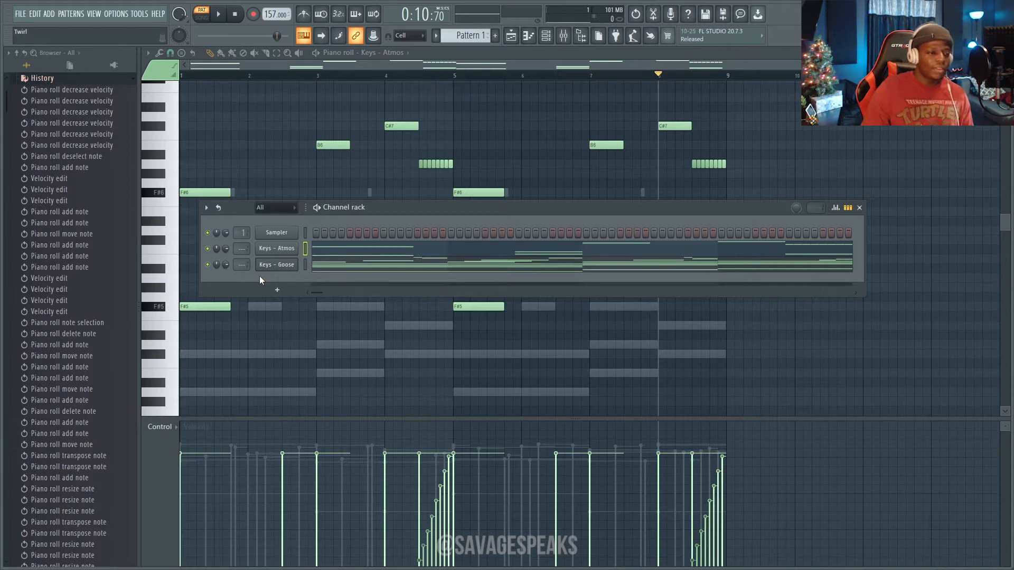
key(alt+Down)
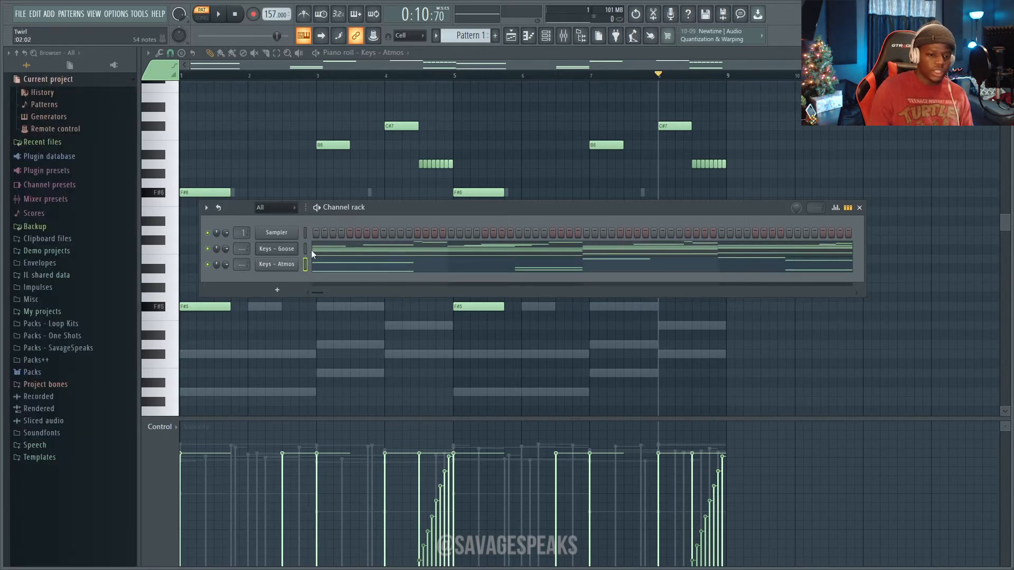
Rename the Keys - Goose channel as "Piano - V".
right_click(293, 248)
click(334, 273)
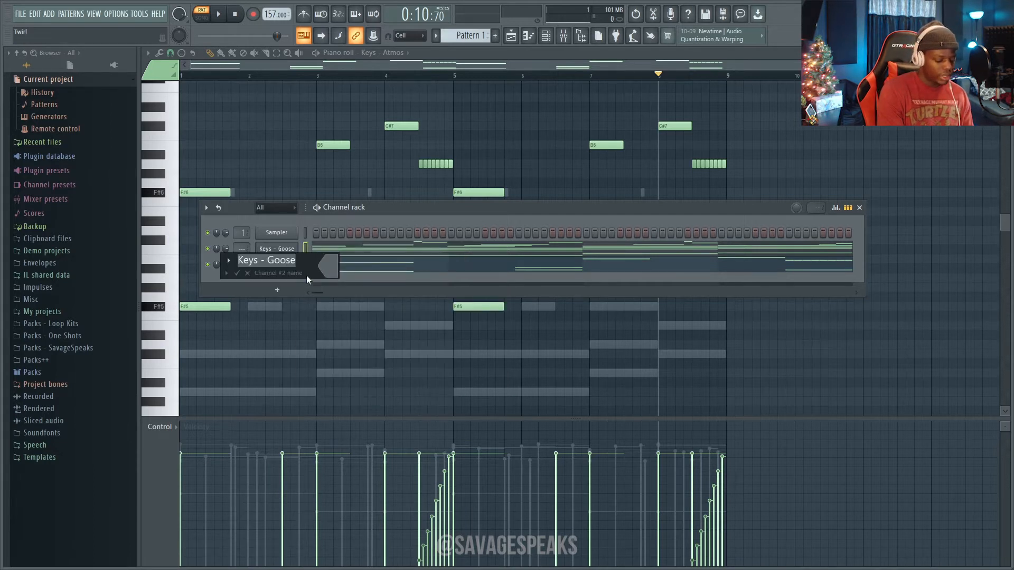
text(Piano)
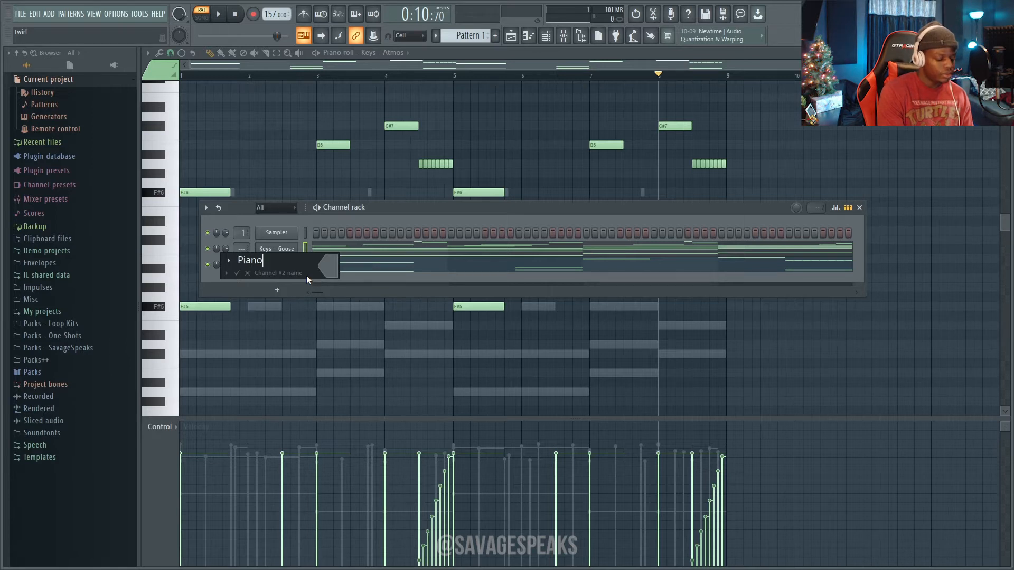
text( - V)
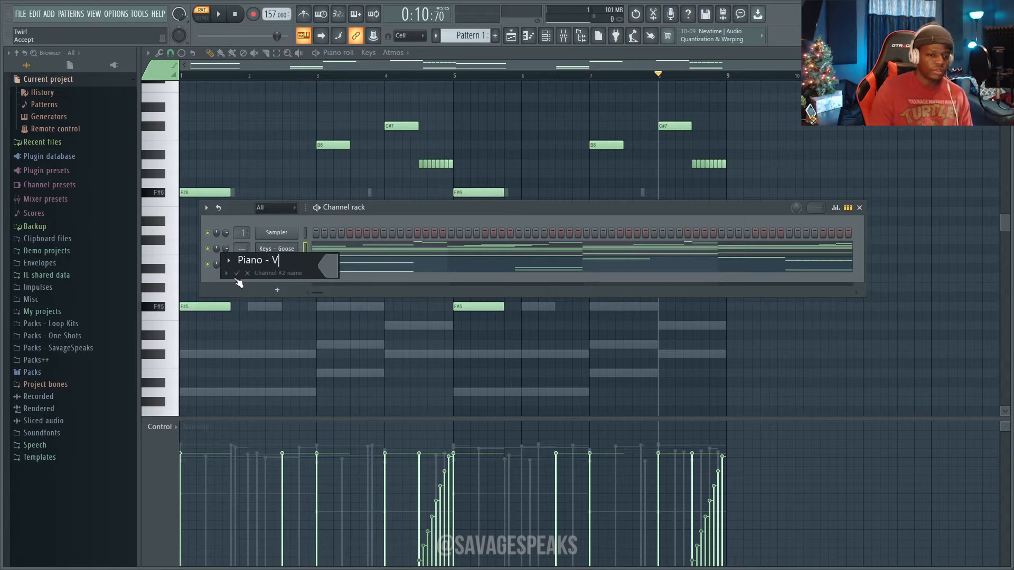
click(238, 273)
Rename the Piano - V channel as "Piano-V", without spaces around the hyphen.
right_click(295, 262)
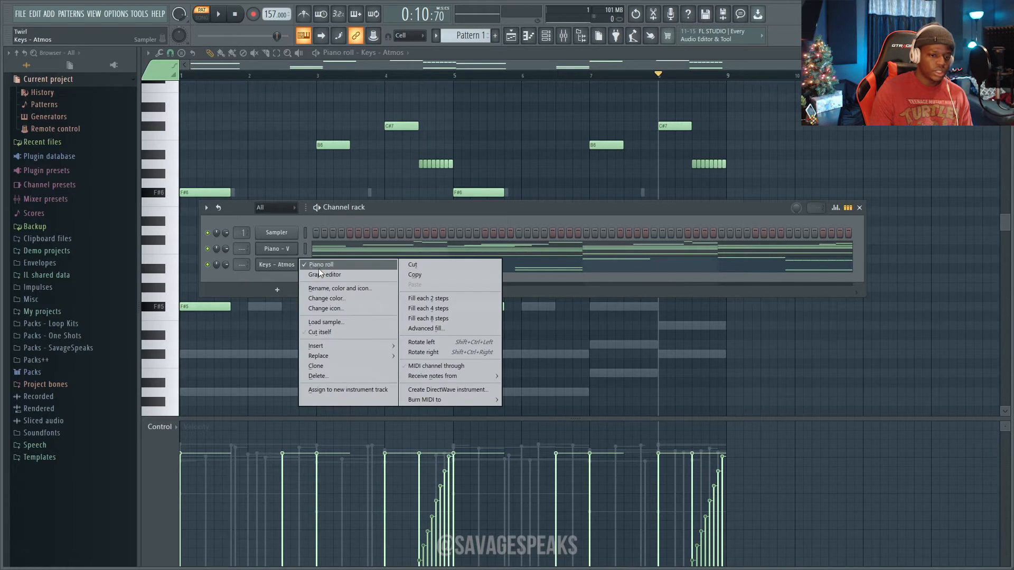
right_click(296, 247)
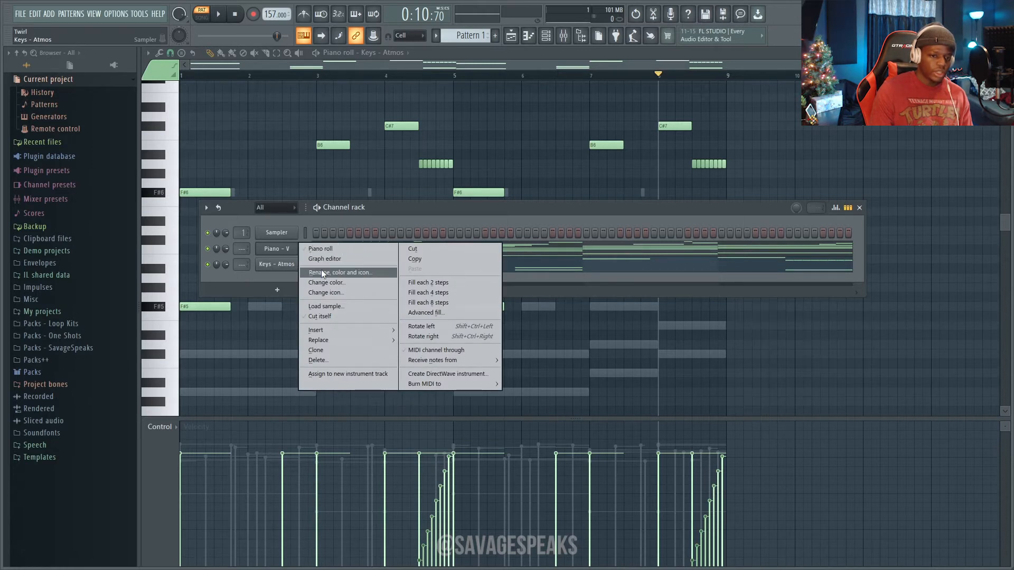
click(322, 272)
key(BackSpace)
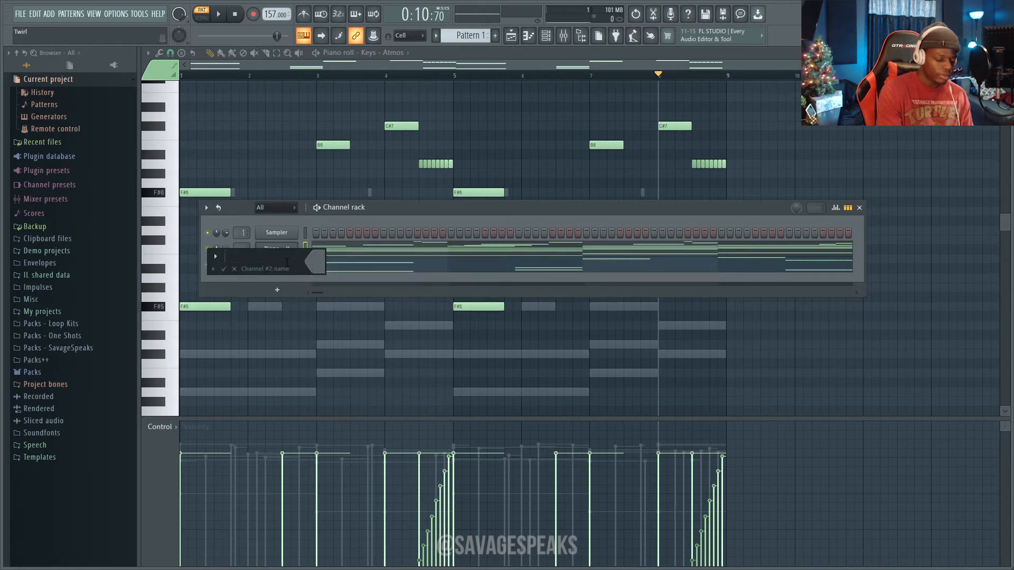
text(Piano)
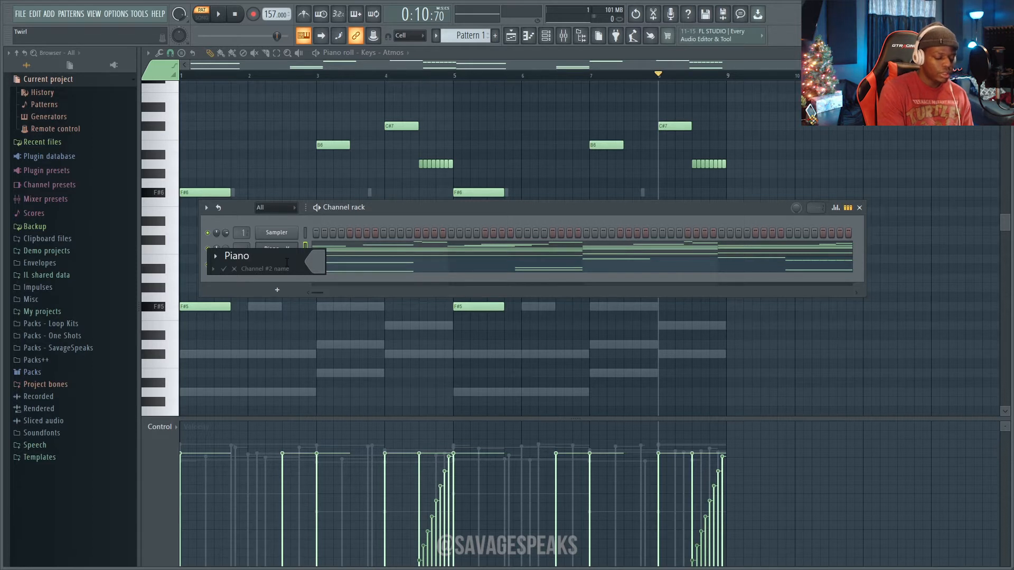
text(-v)
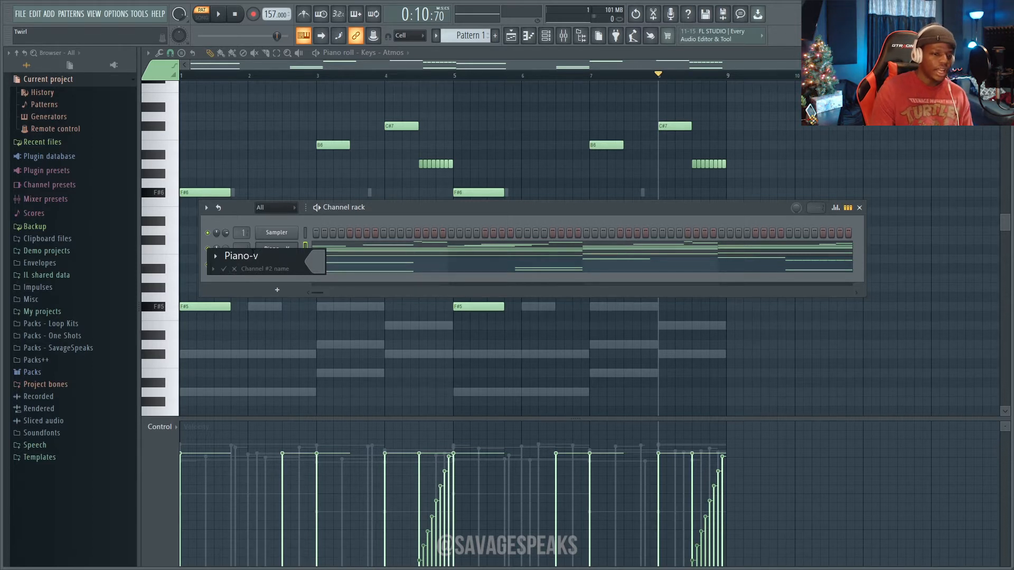
key(BackSpace)
text(V)
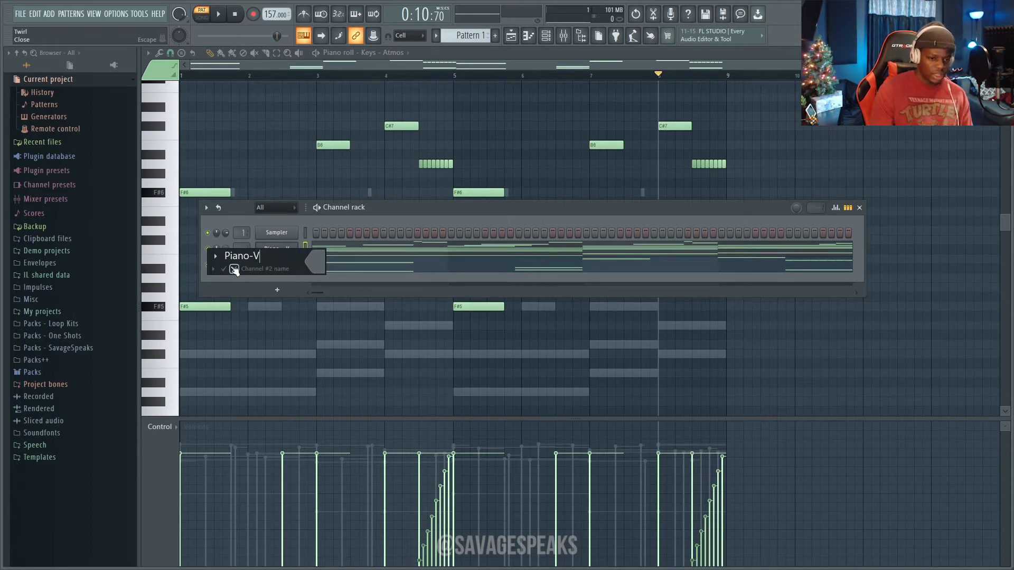
key(Return)
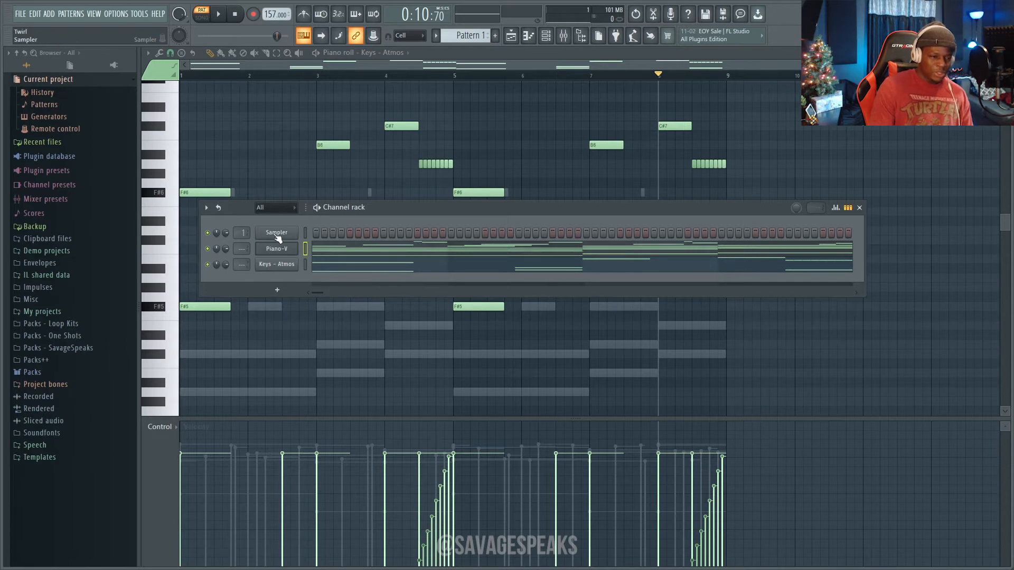
Rename the Keys - Atmos channel as "Piano-M".
right_click(274, 268)
click(320, 288)
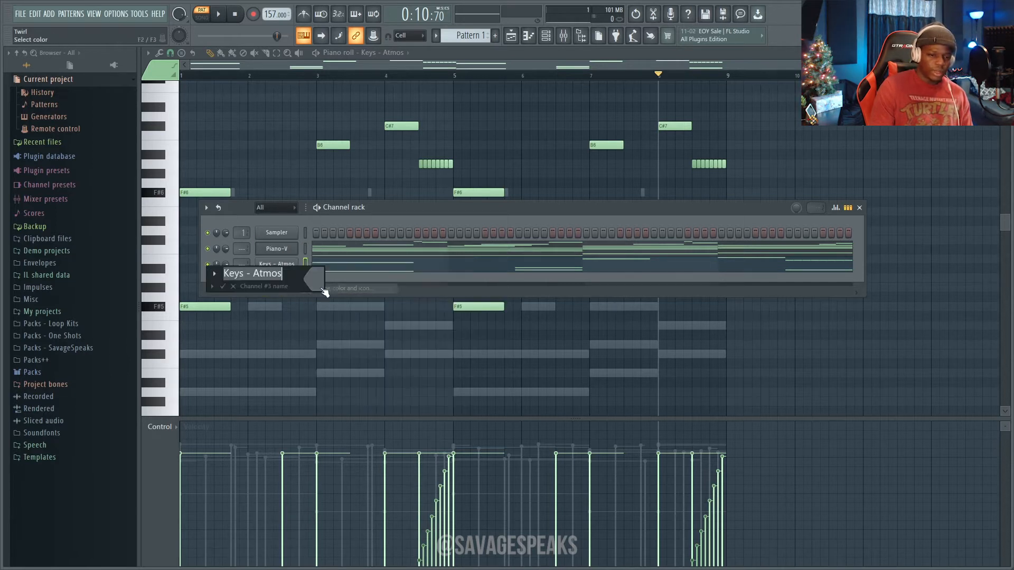
text(P)
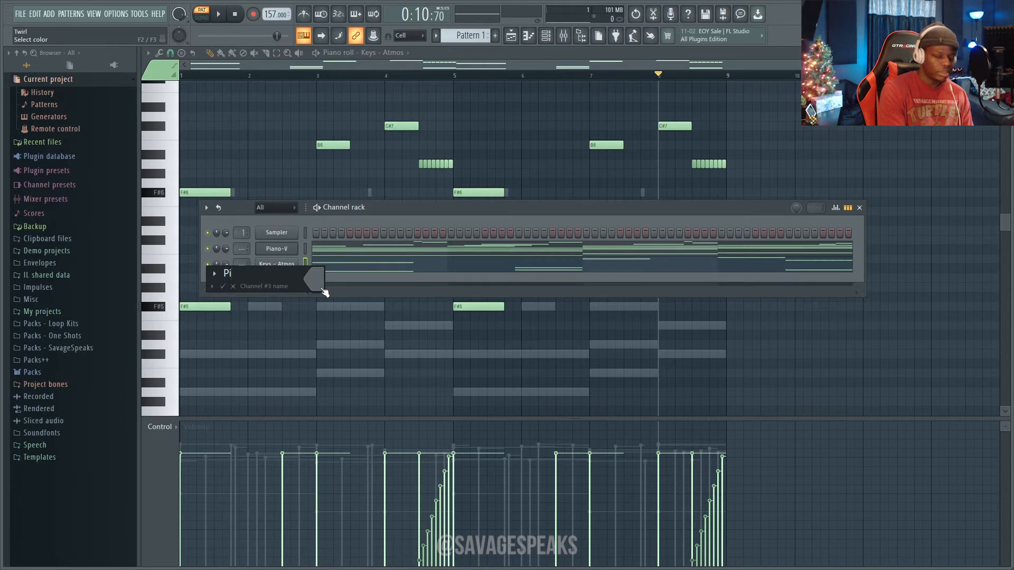
text(ia)
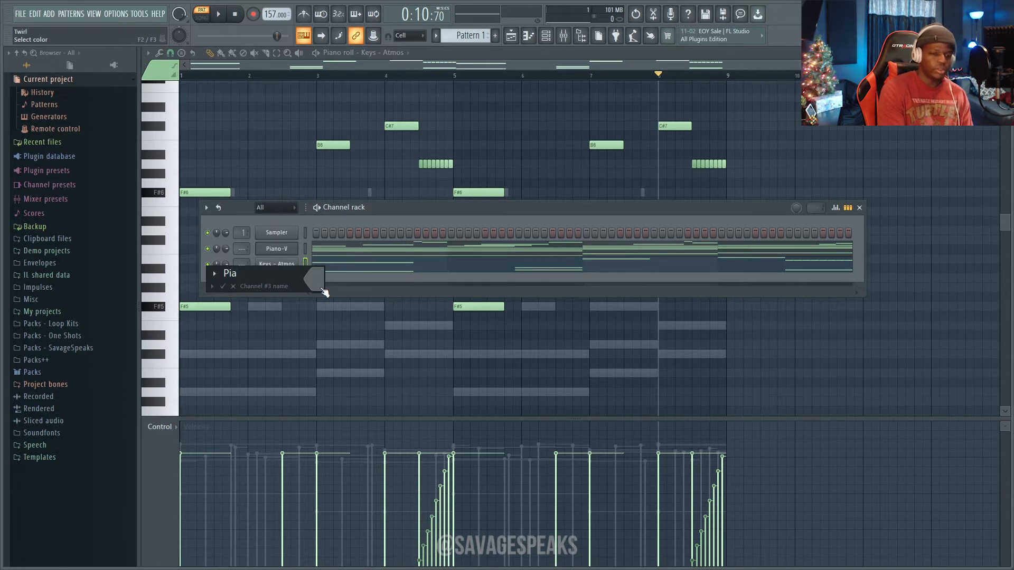
text(no)
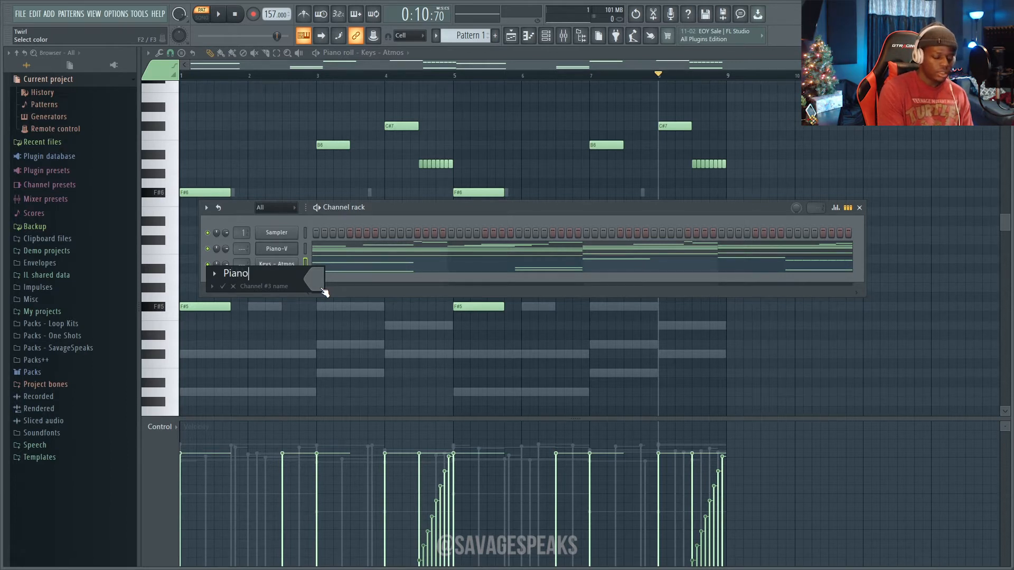
text(-M)
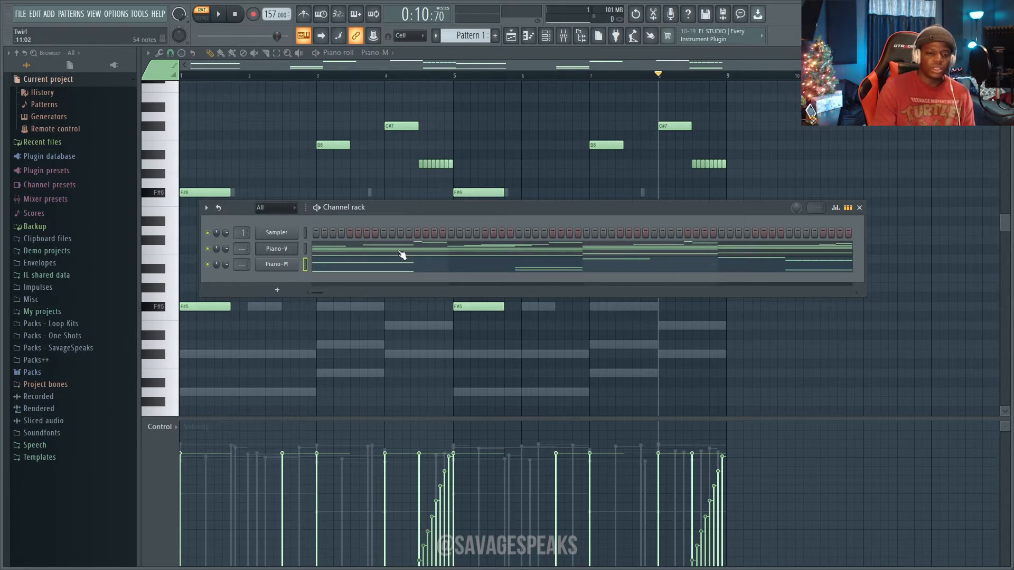
Rename the Piano-M channel as "Piano-H".
right_click(285, 264)
click(312, 282)
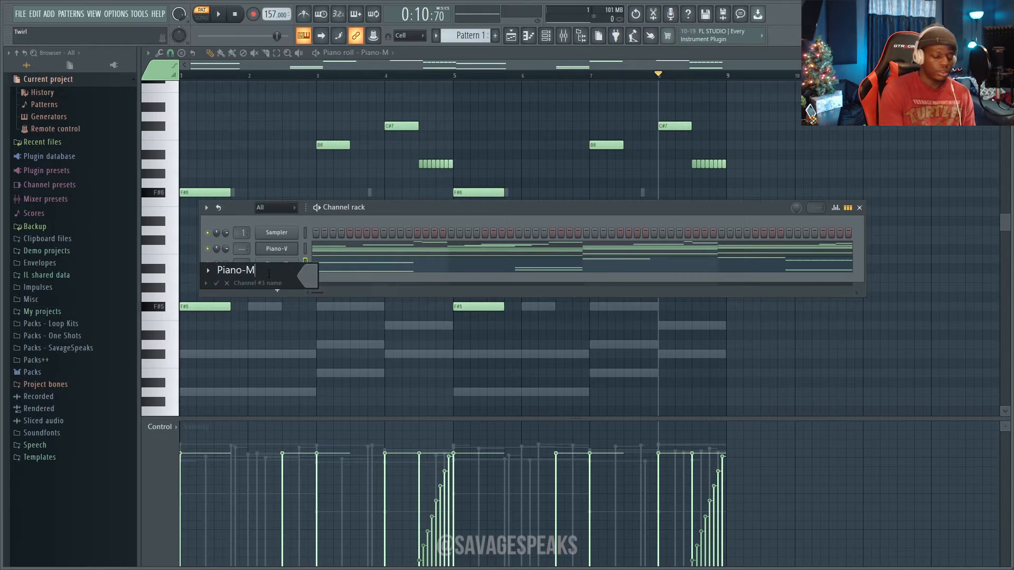
text(H)
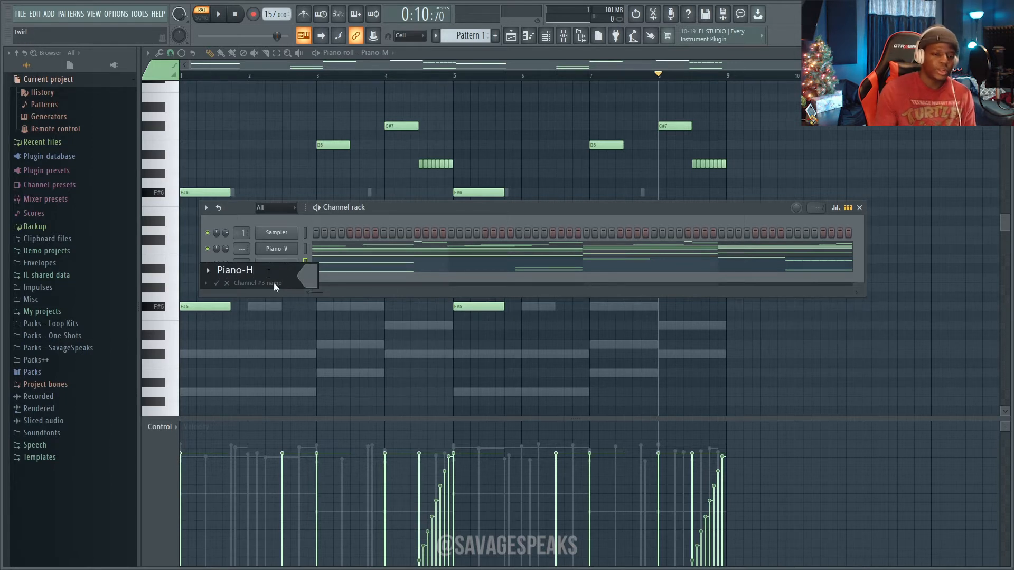
click(216, 282)
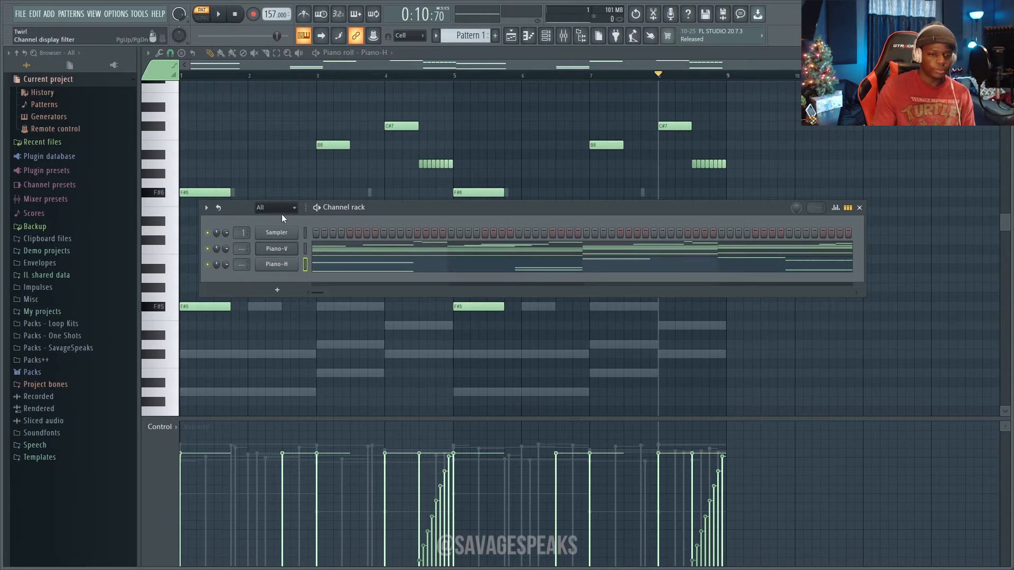
Delete the Sampler channel from the channel rack.
right_click(283, 234)
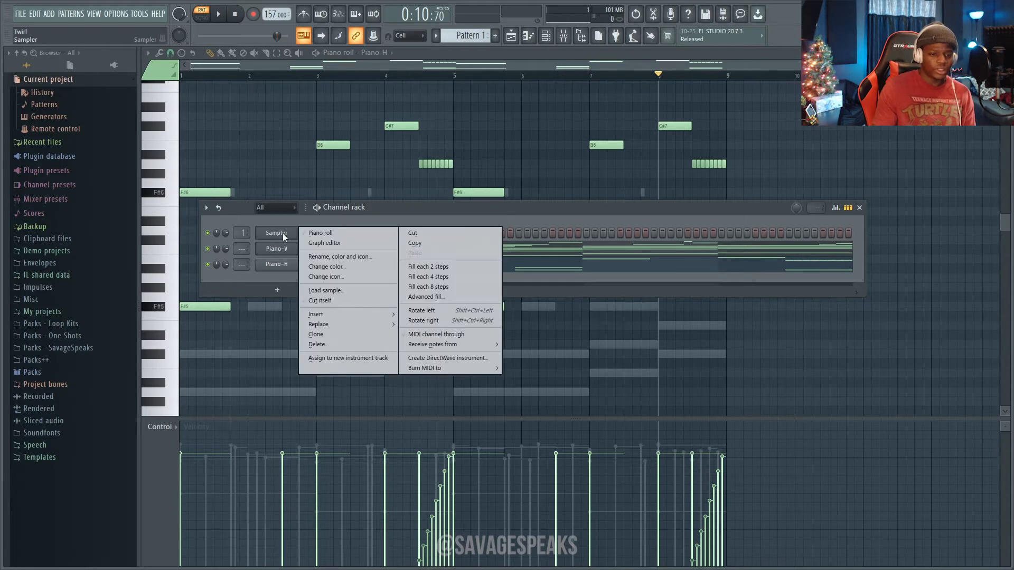
click(348, 343)
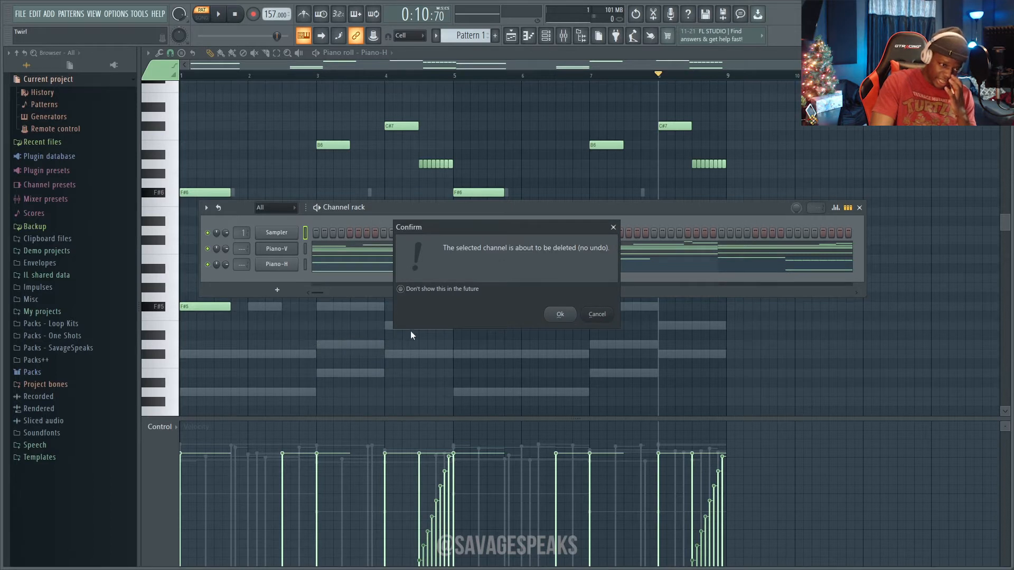
click(560, 314)
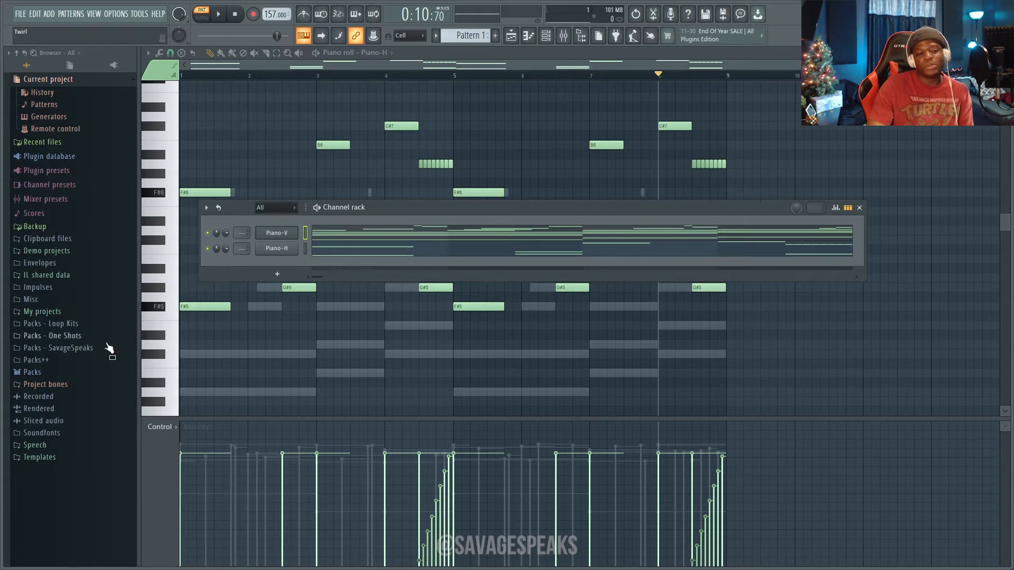
Load the 808, JuicyKick, Clap, Hi-Hat, Riser and SavageSpeaks samples, and give the SavageSpeaks channel a speech bubble icon.
drag(53, 357, 58, 368)
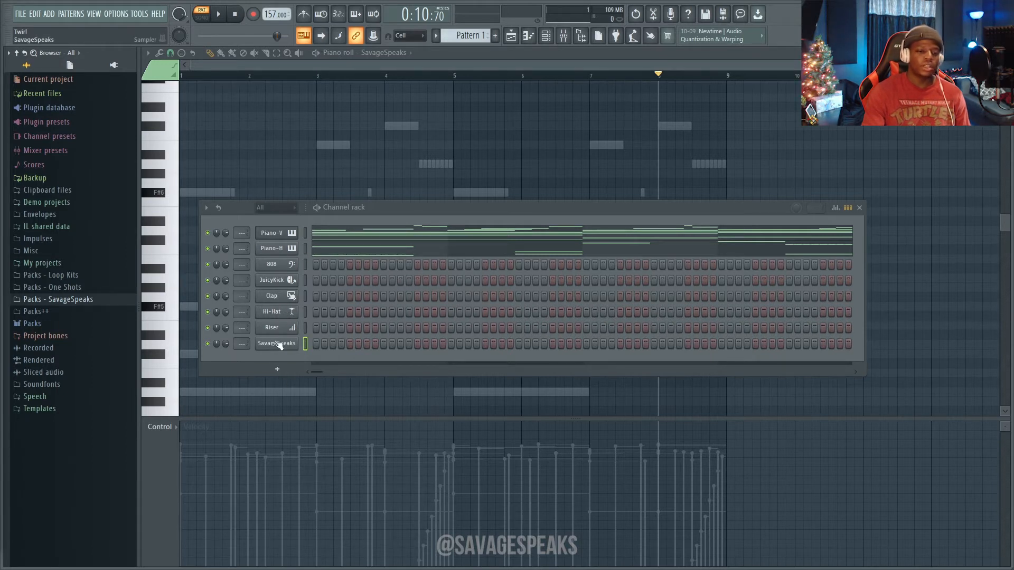
right_click(283, 344)
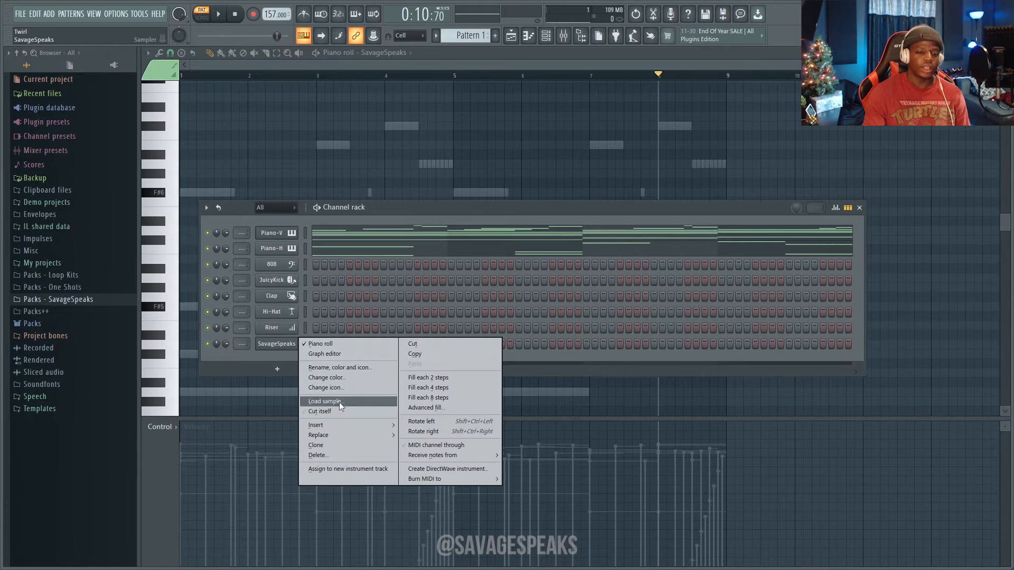
click(347, 387)
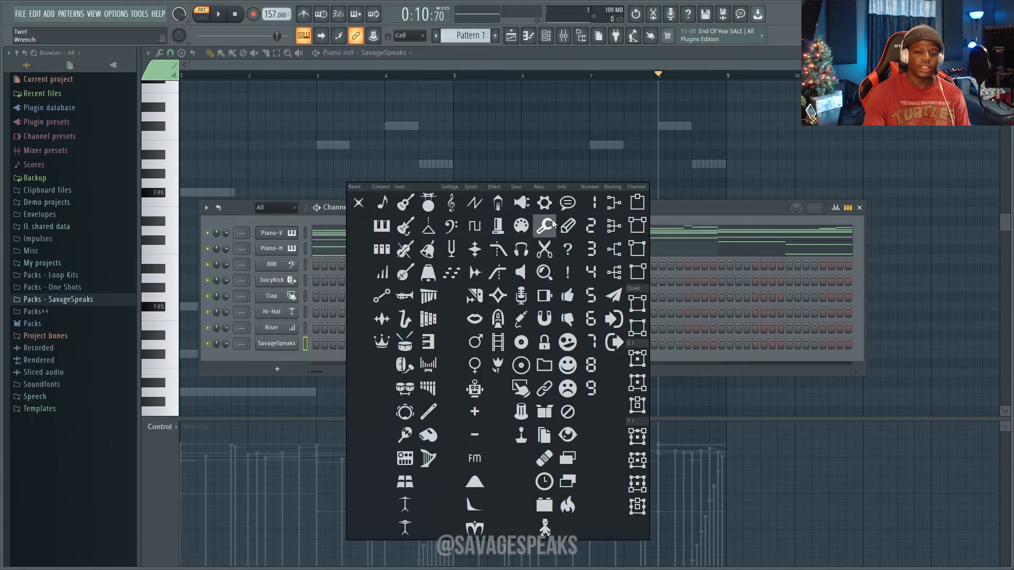
click(560, 203)
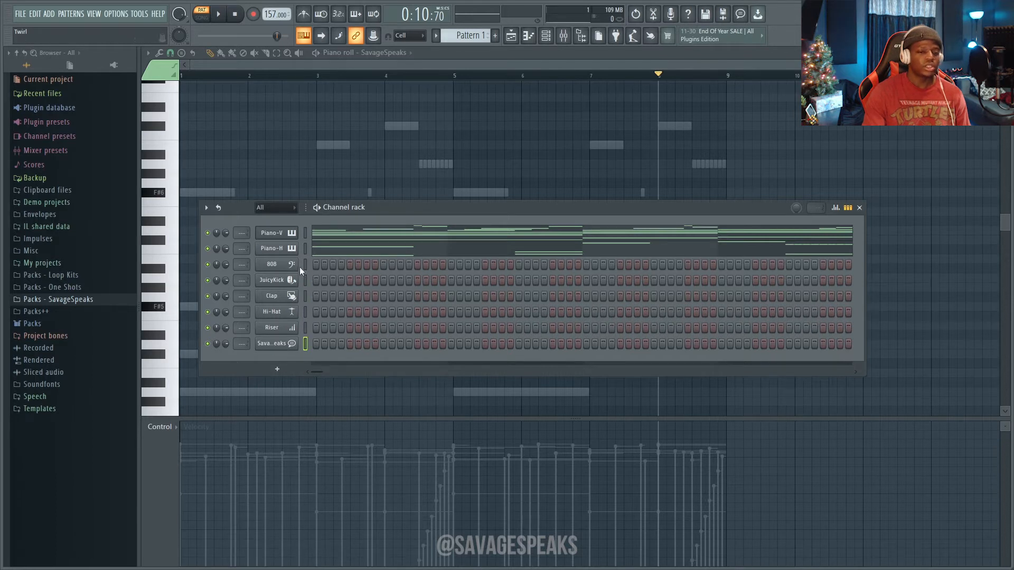
Turn on Cut itself for the Hi-Hat, Clap and JuicyKick channels.
right_click(288, 315)
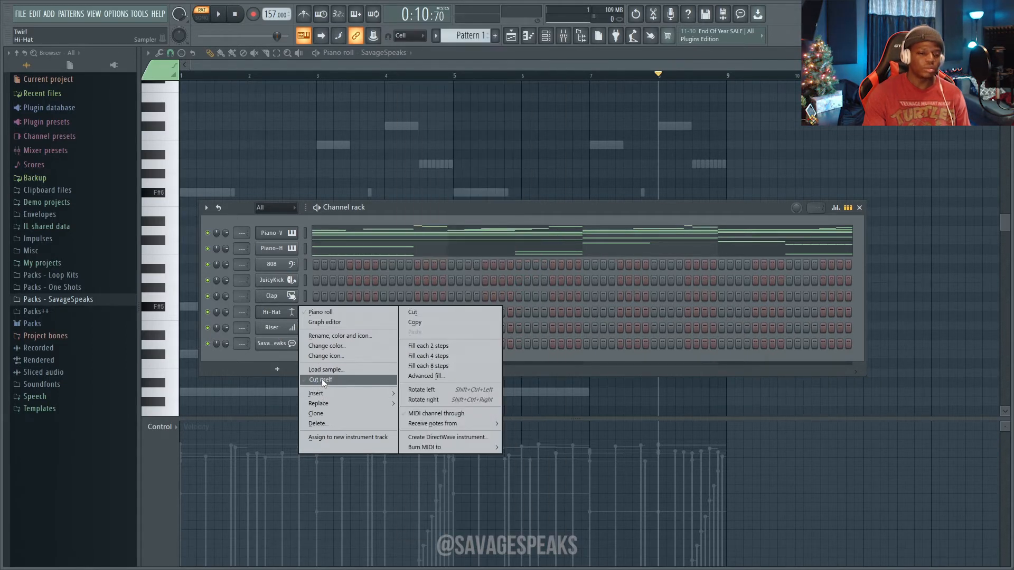
click(321, 378)
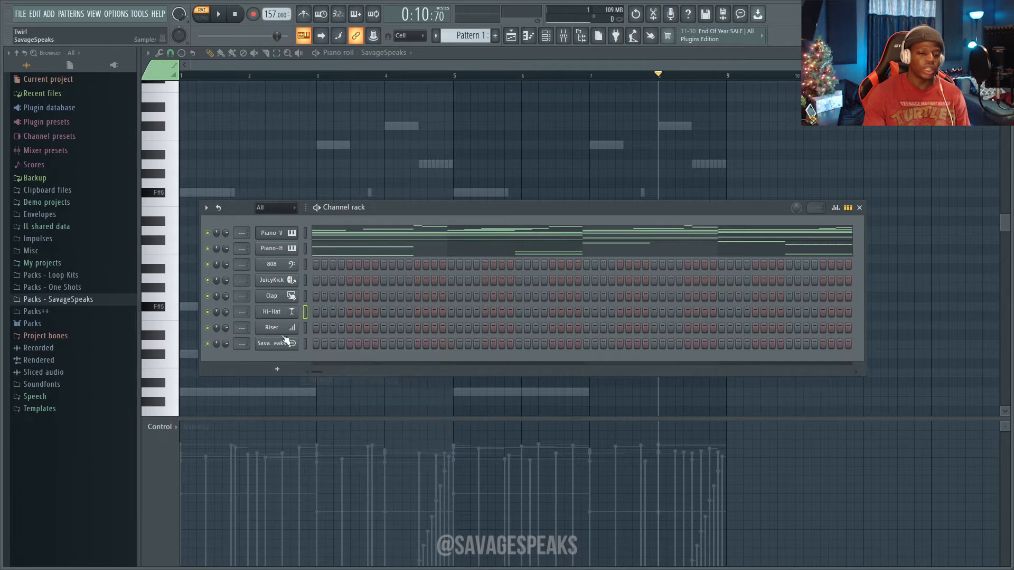
right_click(284, 299)
click(317, 364)
right_click(283, 283)
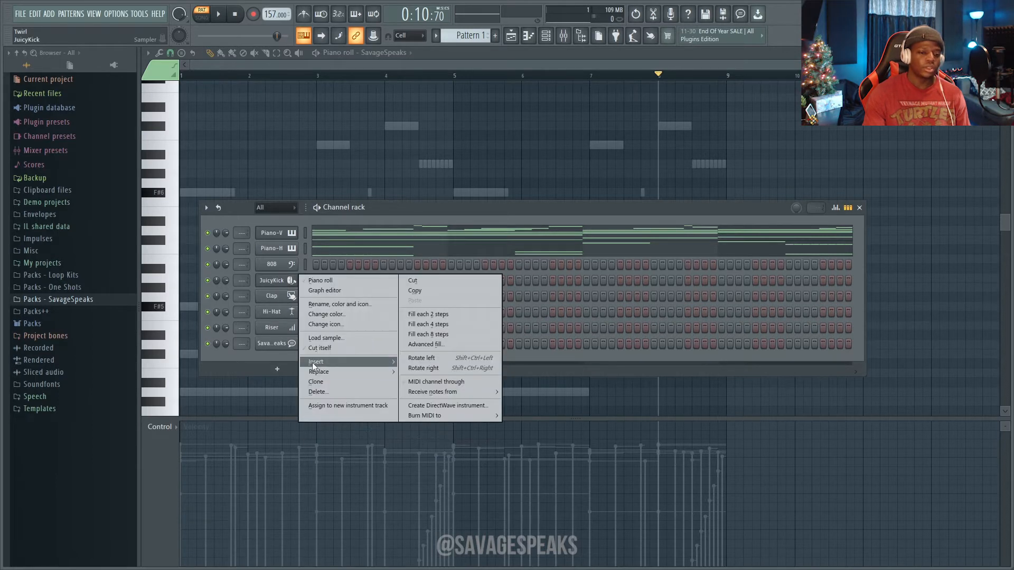
click(316, 348)
right_click(282, 266)
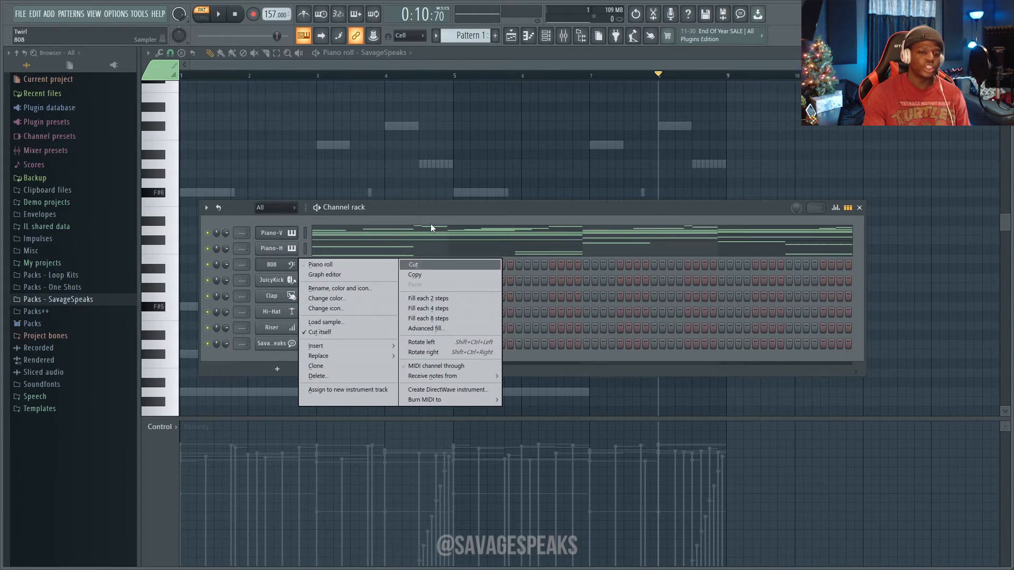
drag(426, 208, 426, 205)
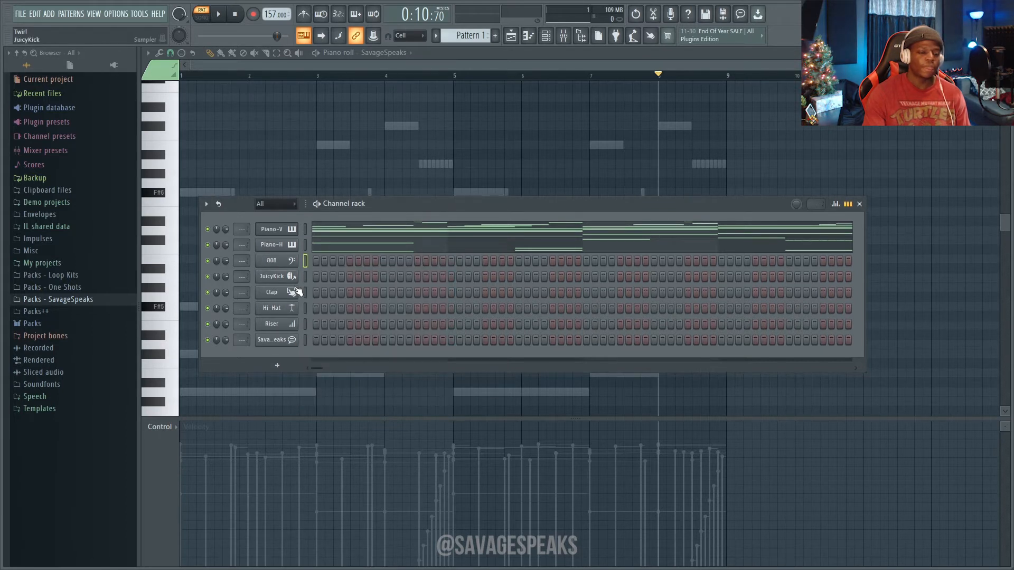
Fill every 2 steps of the Hi-Hat channel and play the pattern.
right_click(285, 308)
click(432, 343)
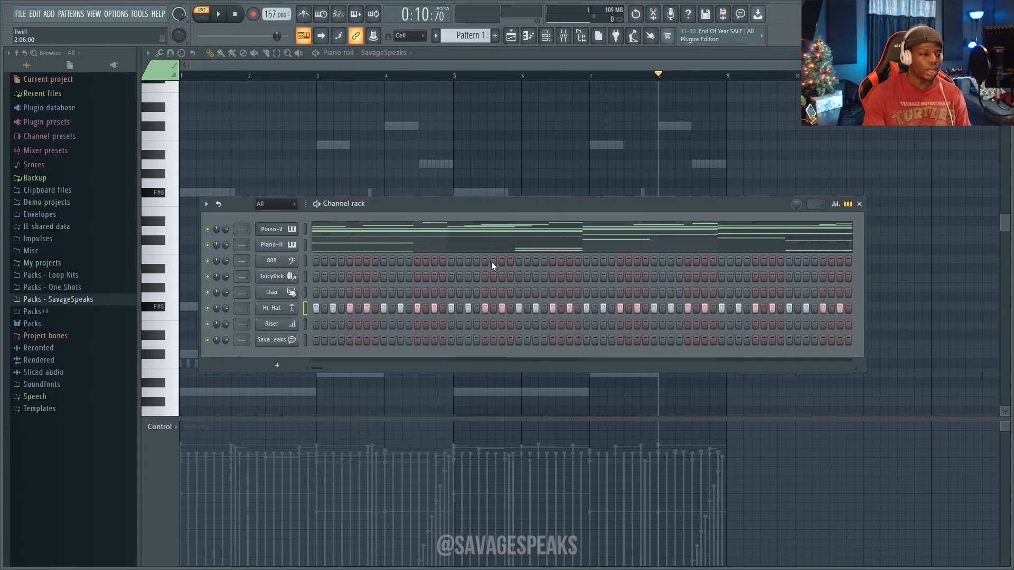
key(space)
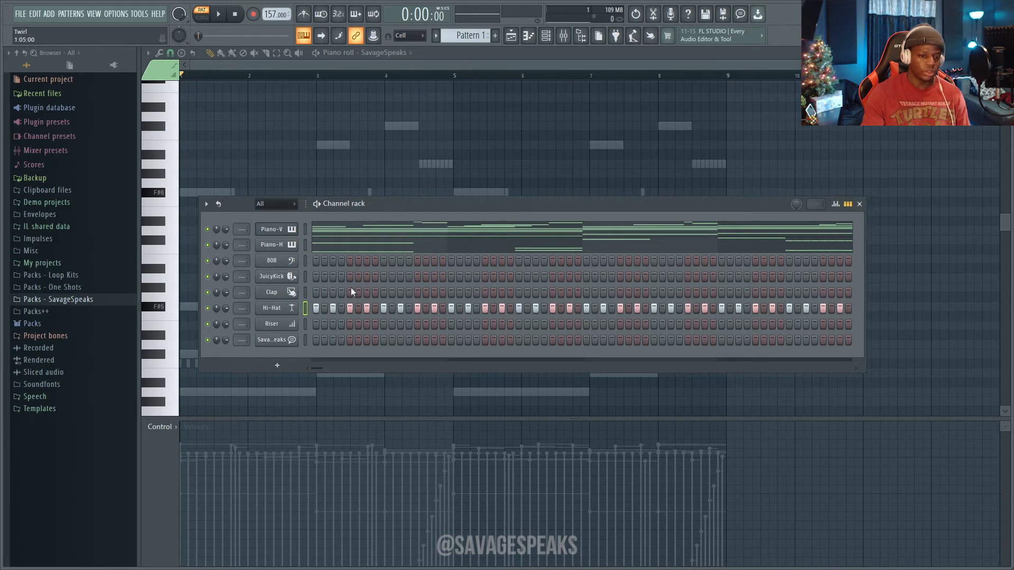
Place Clap hits on steps 9, 25, 41 and 57 of the sequence.
click(383, 292)
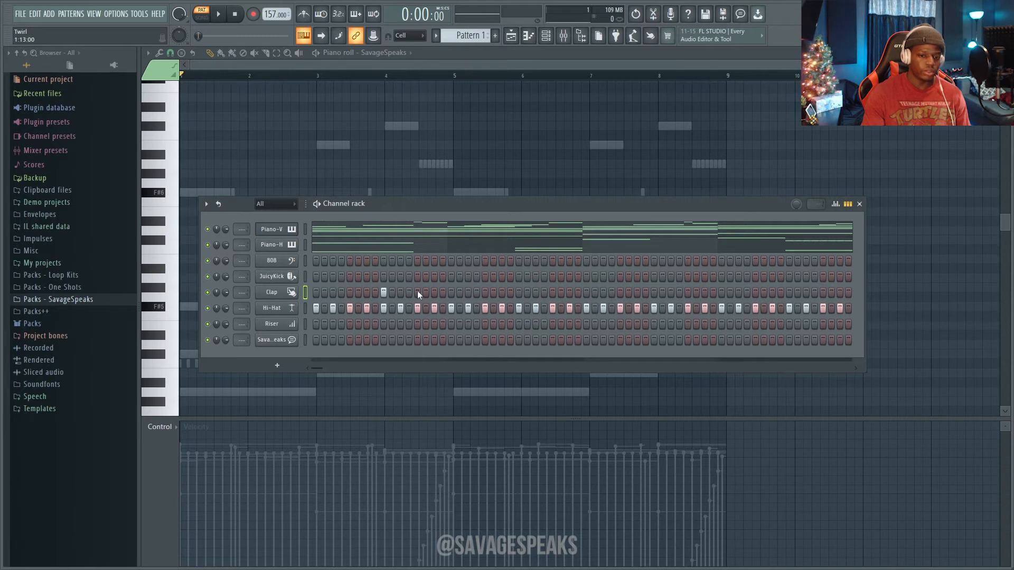
click(518, 292)
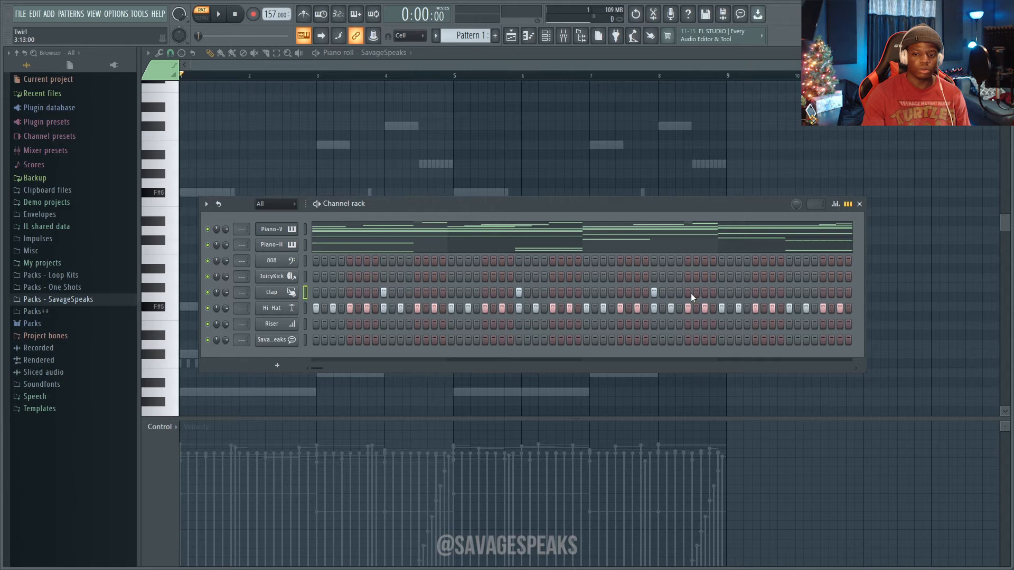
click(788, 292)
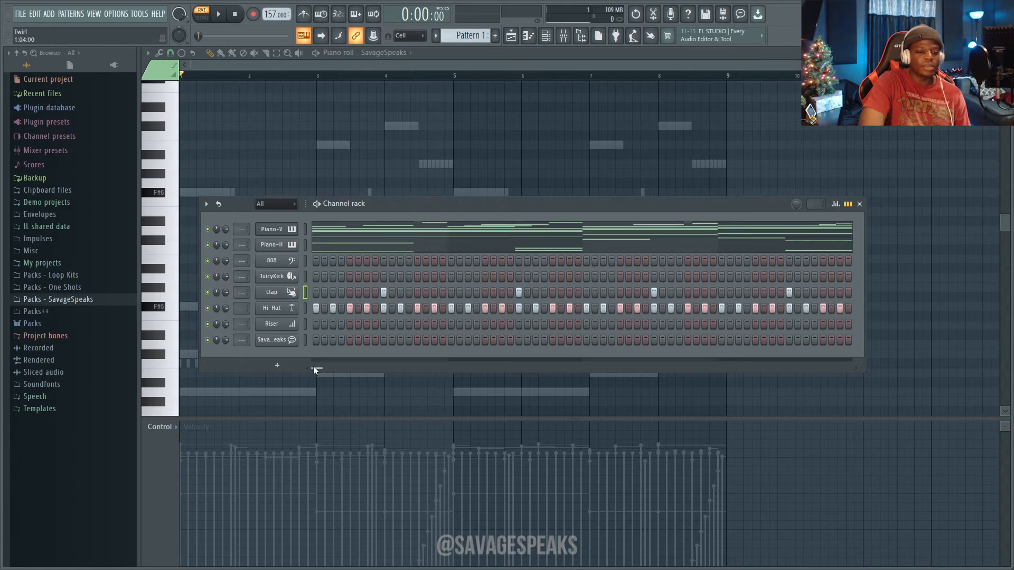
mouse_move(313, 368)
mouse_down()
mouse_move(395, 360)
mouse_move(302, 353)
mouse_up()
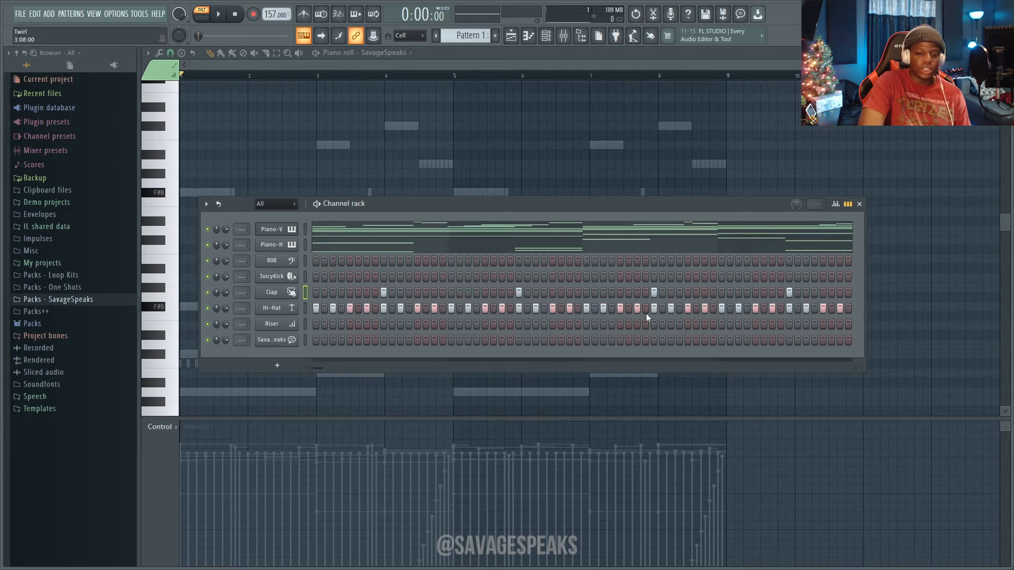
right_click(293, 294)
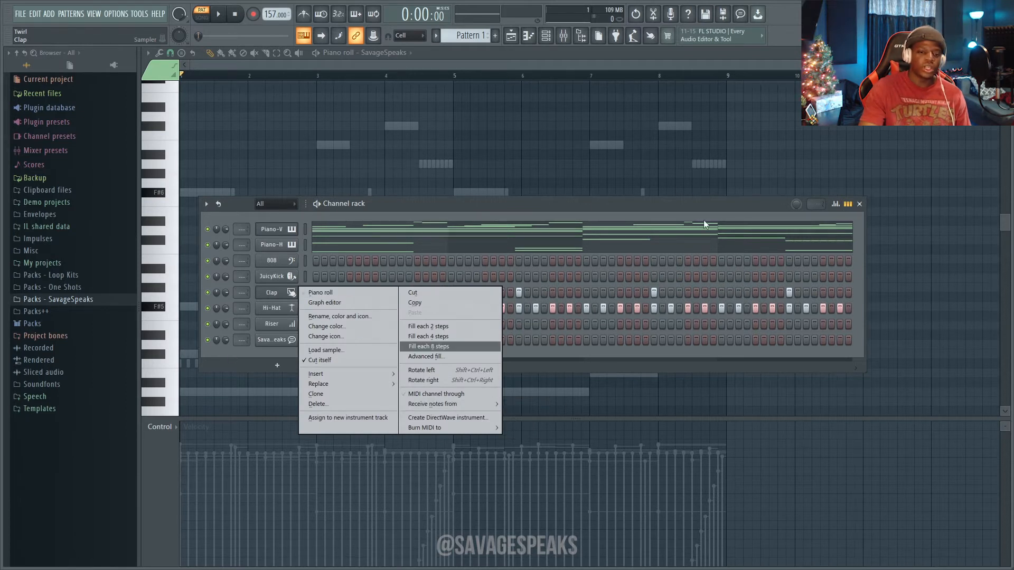
click(554, 207)
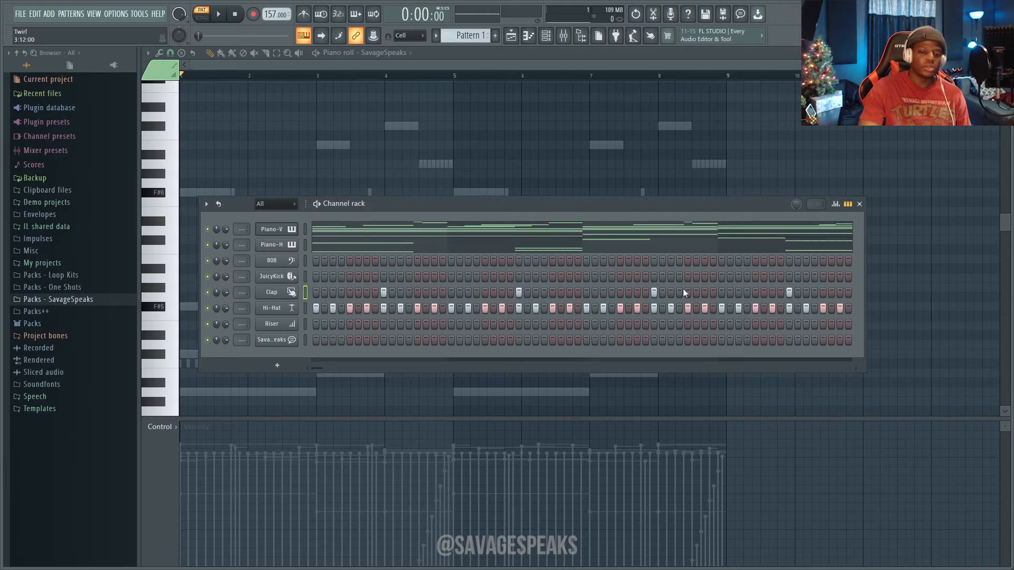
Open the Clap notes in the piano roll, set snap to 1/2 beat and quantize the notes to half-beat length.
right_click(278, 296)
click(331, 296)
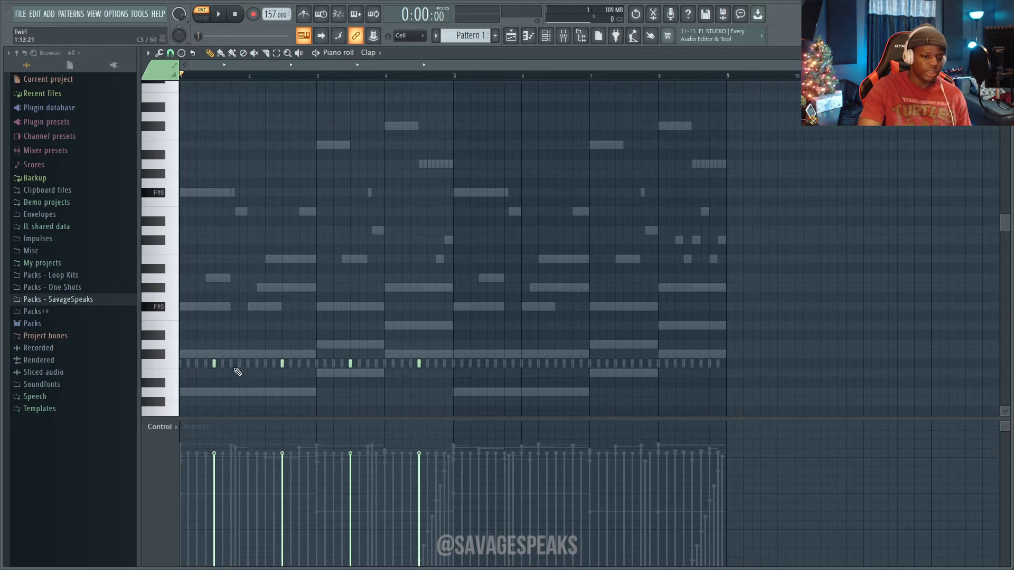
click(170, 53)
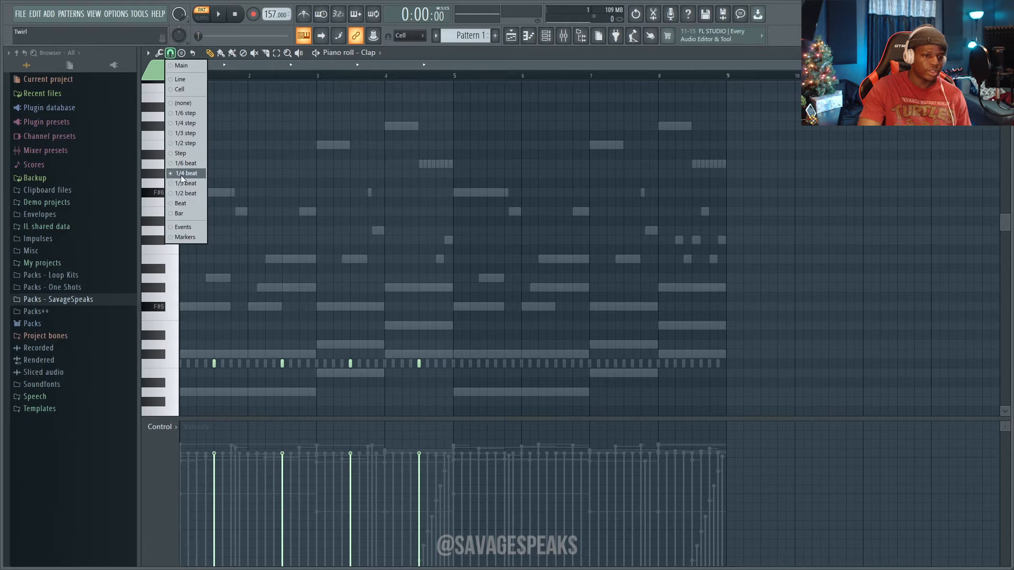
click(195, 193)
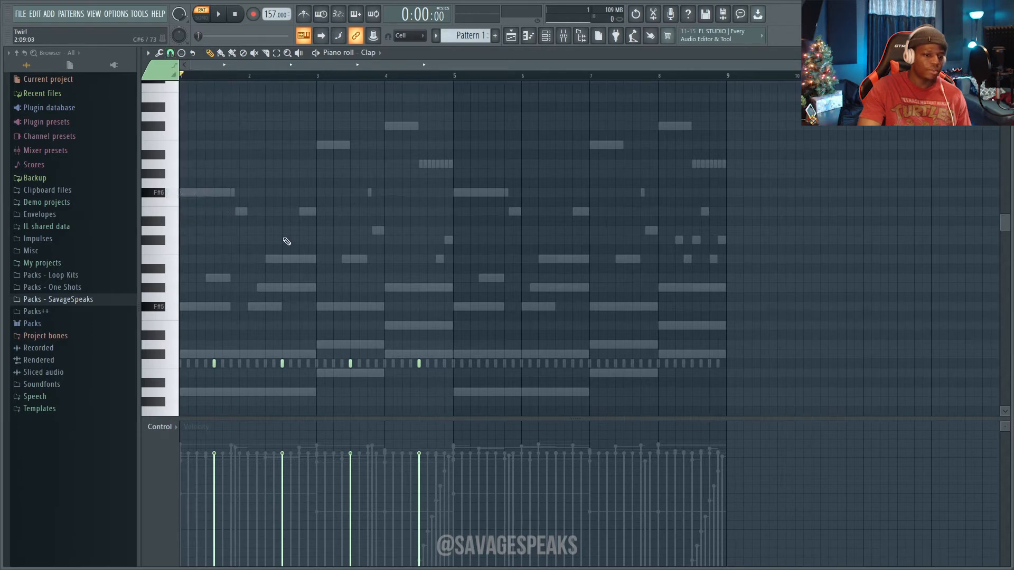
key(ctrl+q)
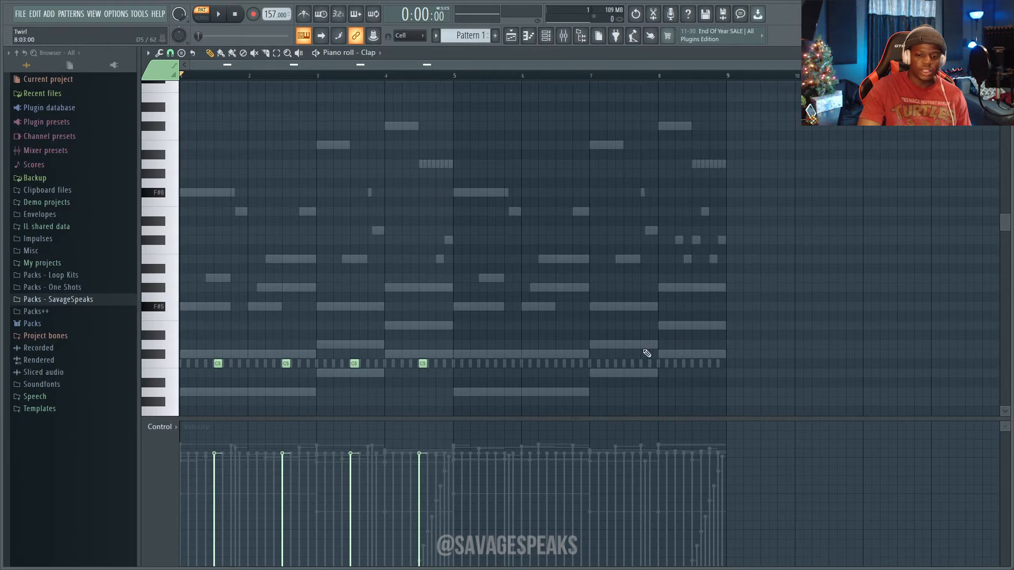
Copy the four Clap notes from bars 1–4 into bars 5–8, leaving no extra note after the bar 5 clap.
drag(526, 399, 182, 325)
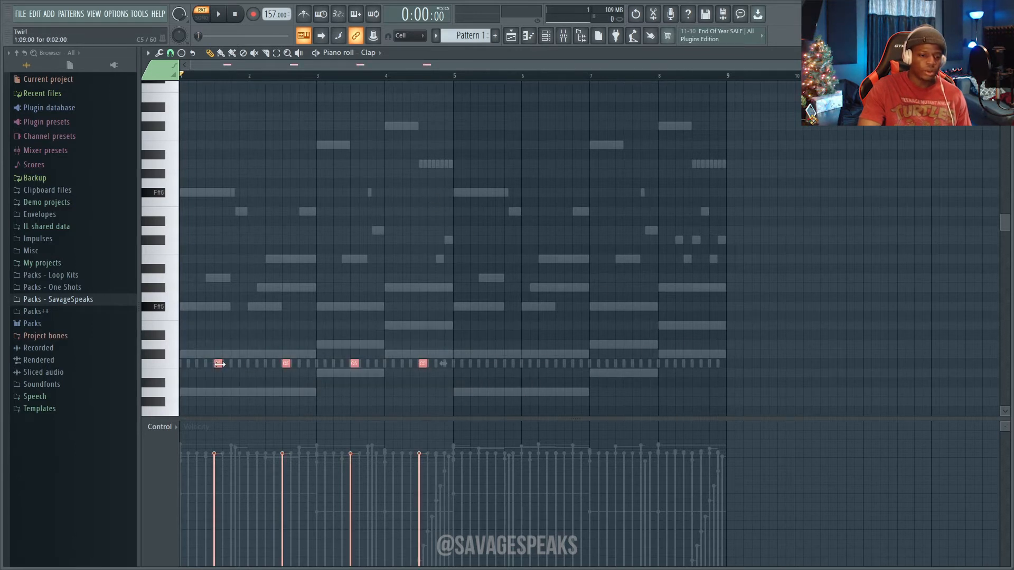
drag(218, 363, 491, 365)
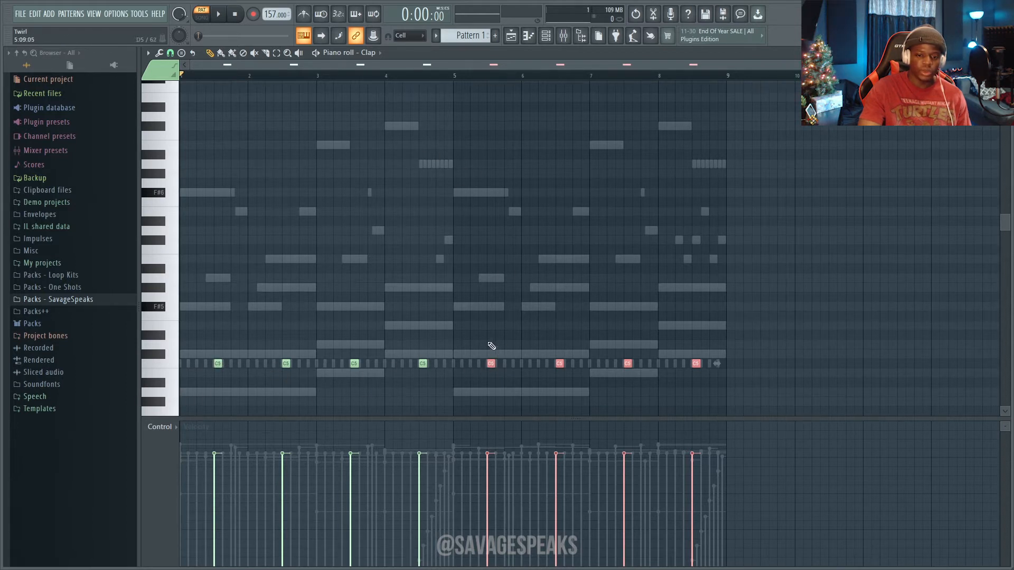
scroll(488, 331, up, 5)
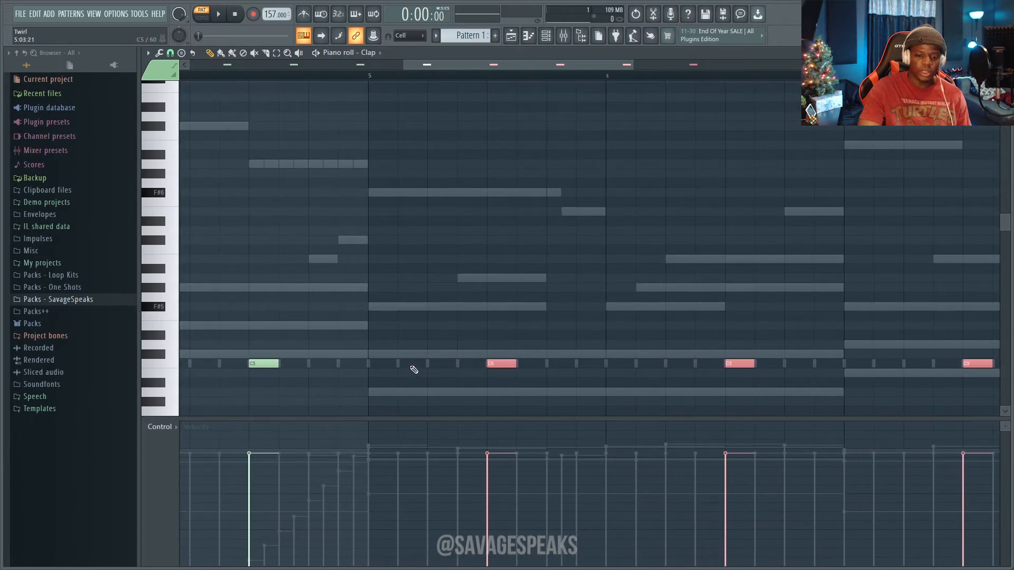
click(524, 364)
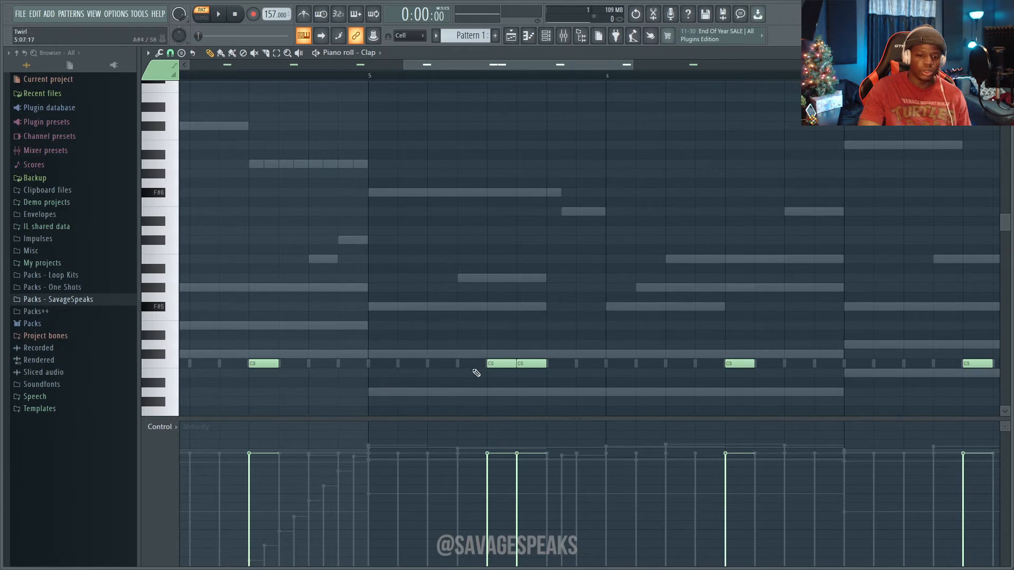
right_click(526, 363)
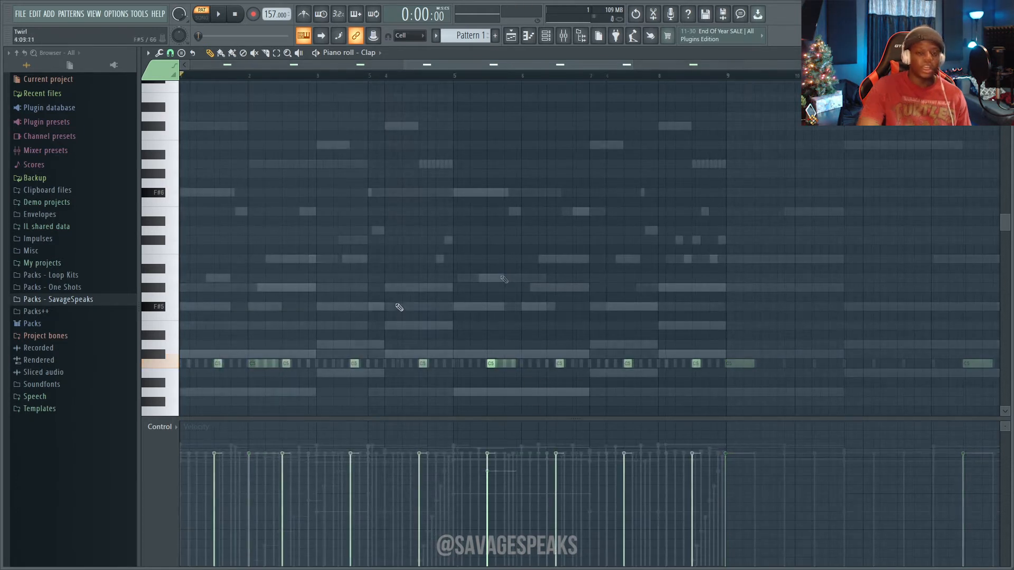
Lengthen the Hi-Hat notes to half a beat so they join end to end, and play the pattern.
click(368, 53)
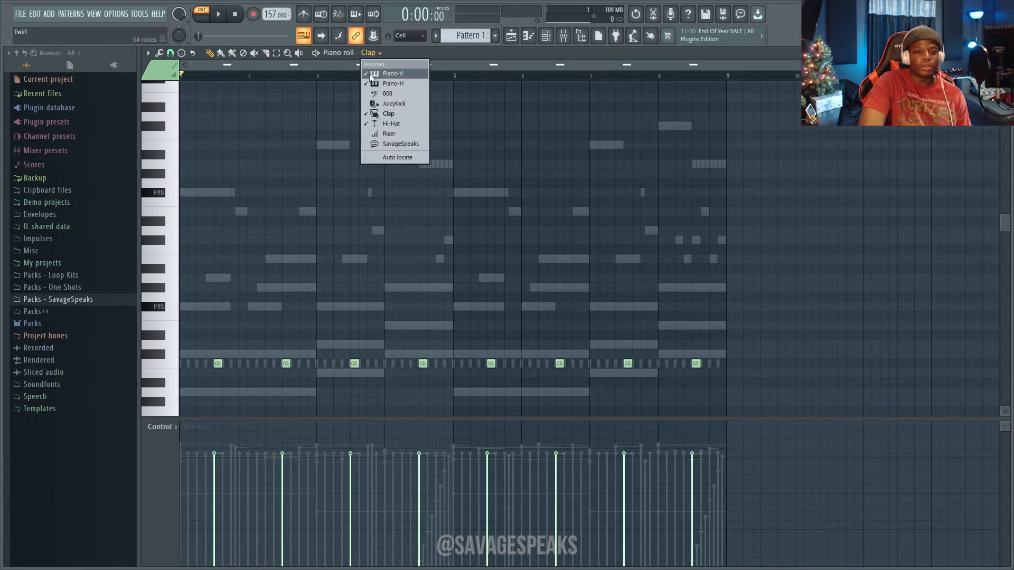
click(390, 123)
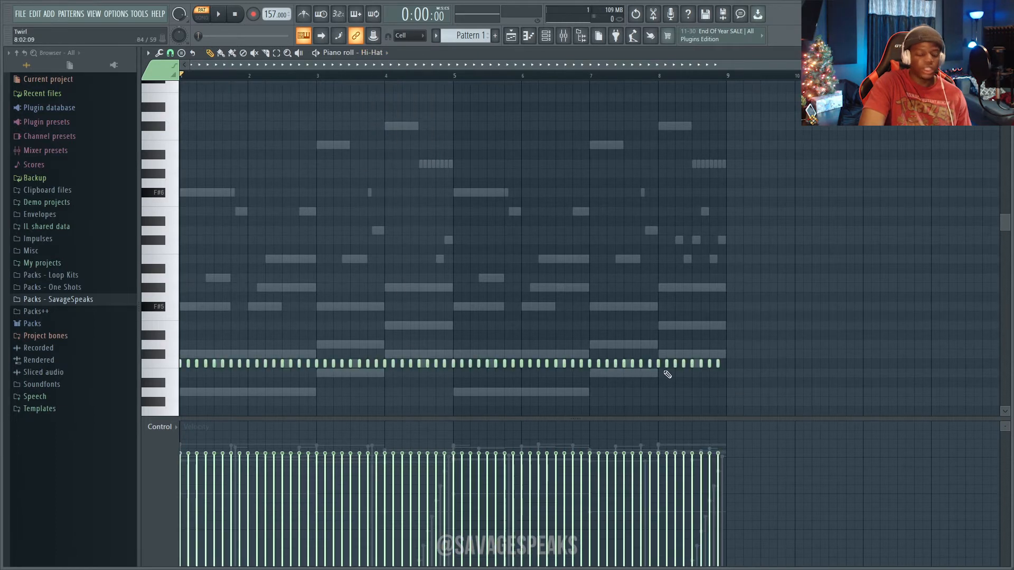
key(ctrl+l)
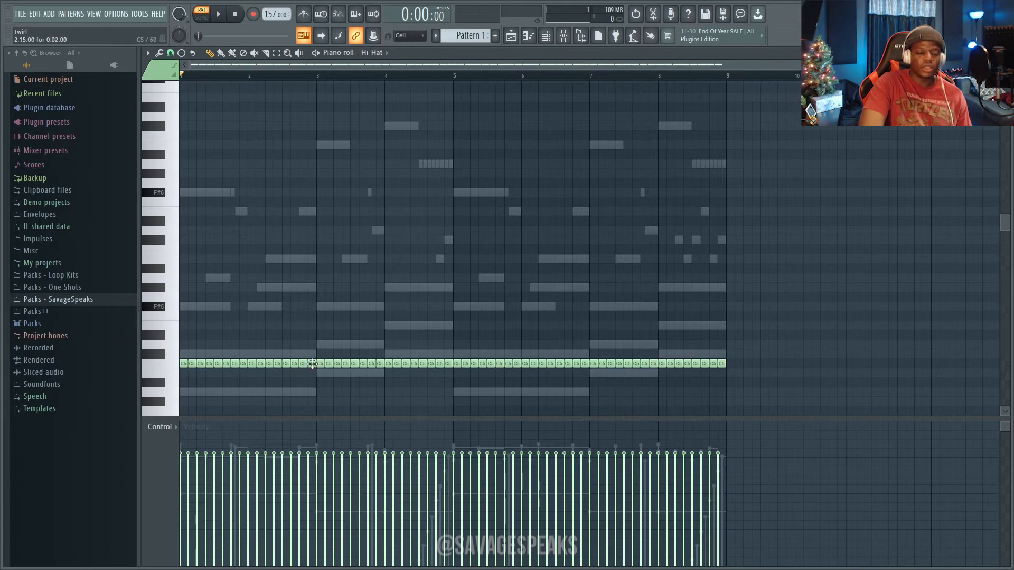
key(space)
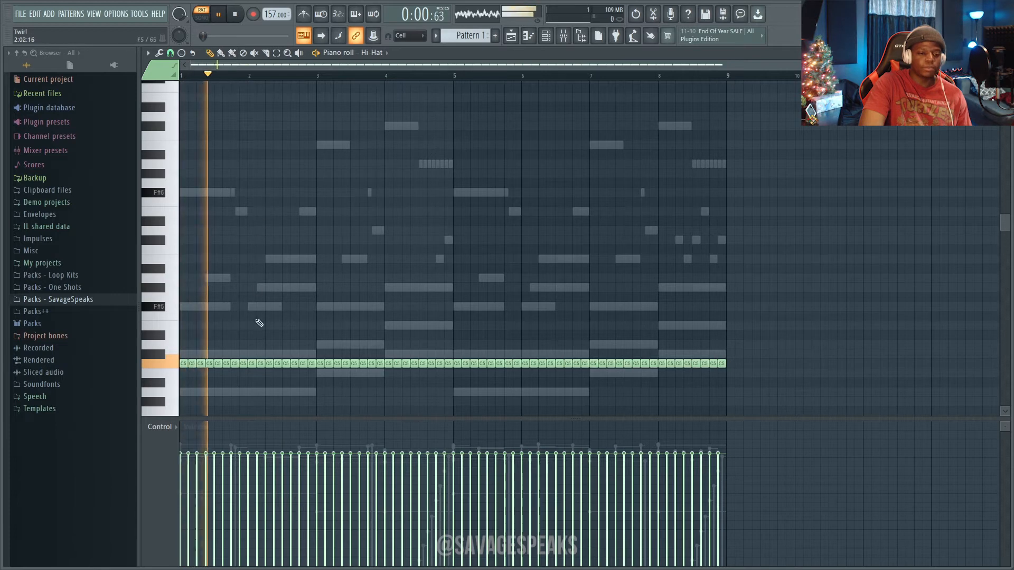
Stop playback and raise the velocity of all eight Clap notes to maximum.
click(548, 39)
key(space)
click(340, 293)
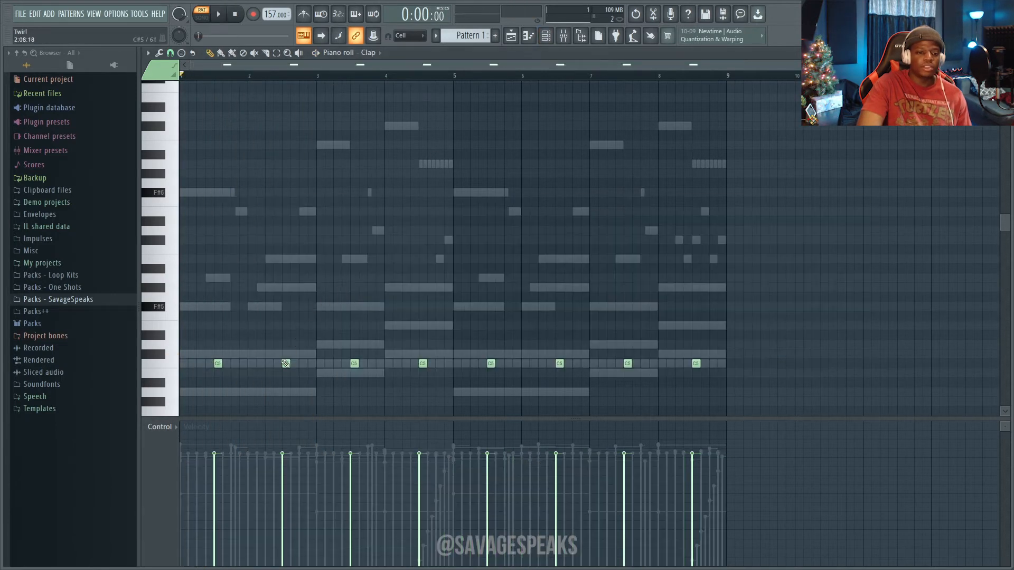
drag(217, 479, 697, 422)
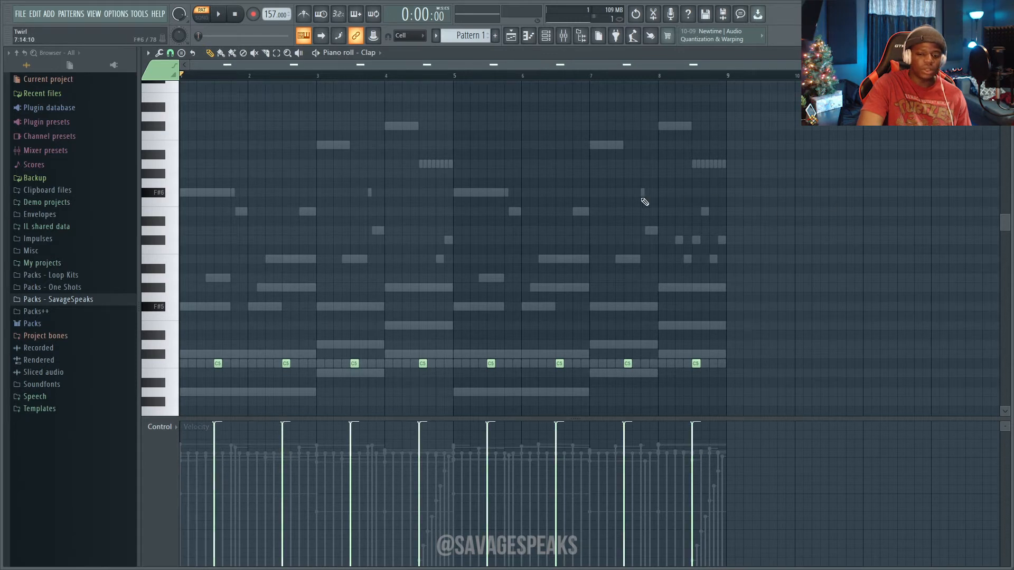
Audition the pattern, then slightly boost the Clap sample's gain in its precomputed effects, preview it and close the channel settings.
key(space)
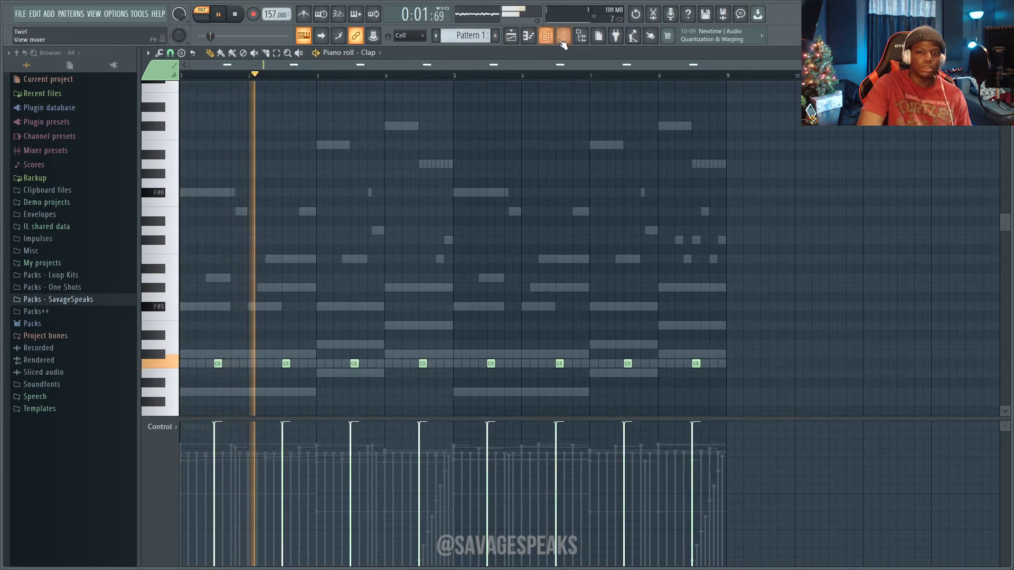
key(F6)
click(271, 292)
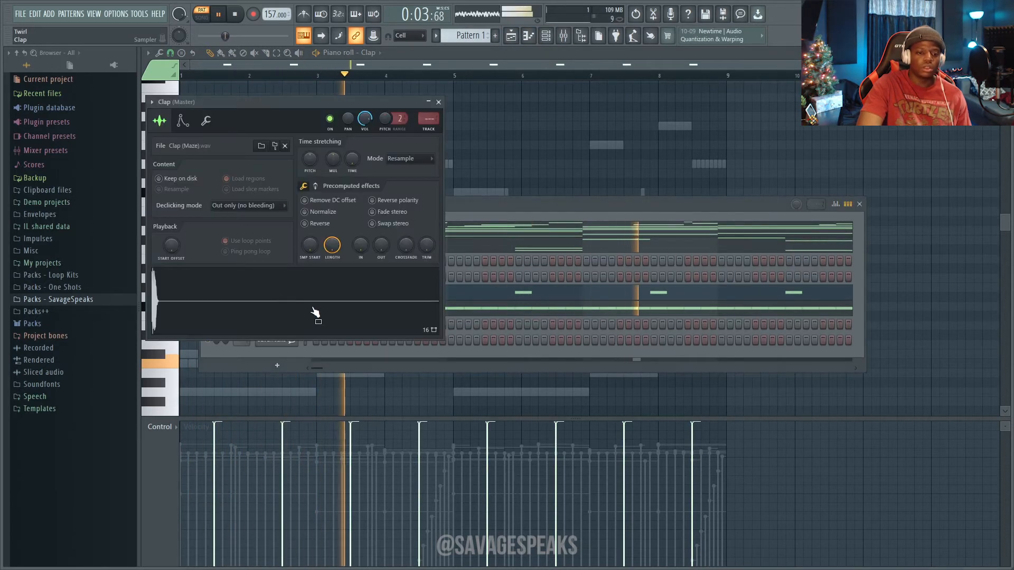
key(space)
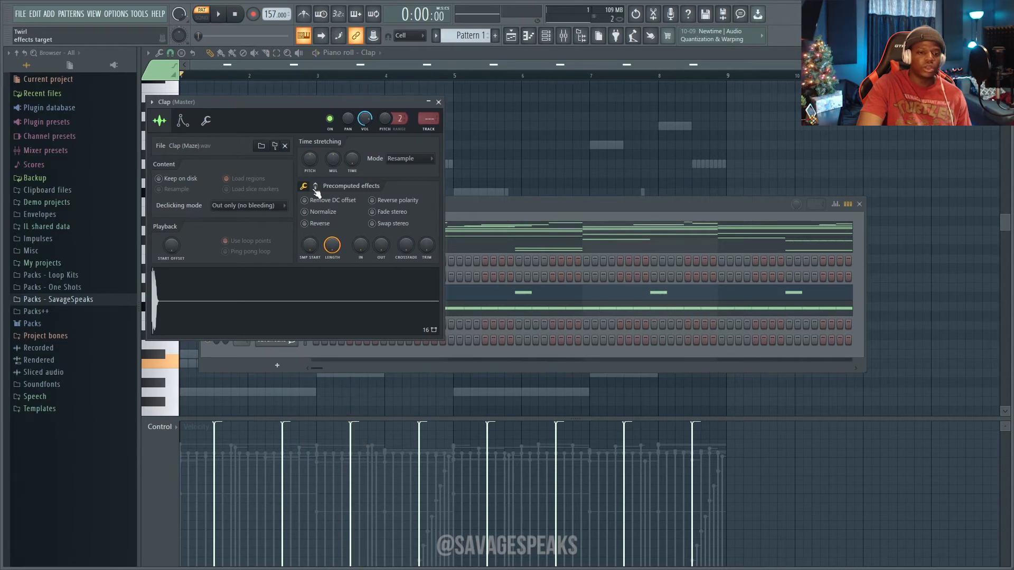
click(316, 186)
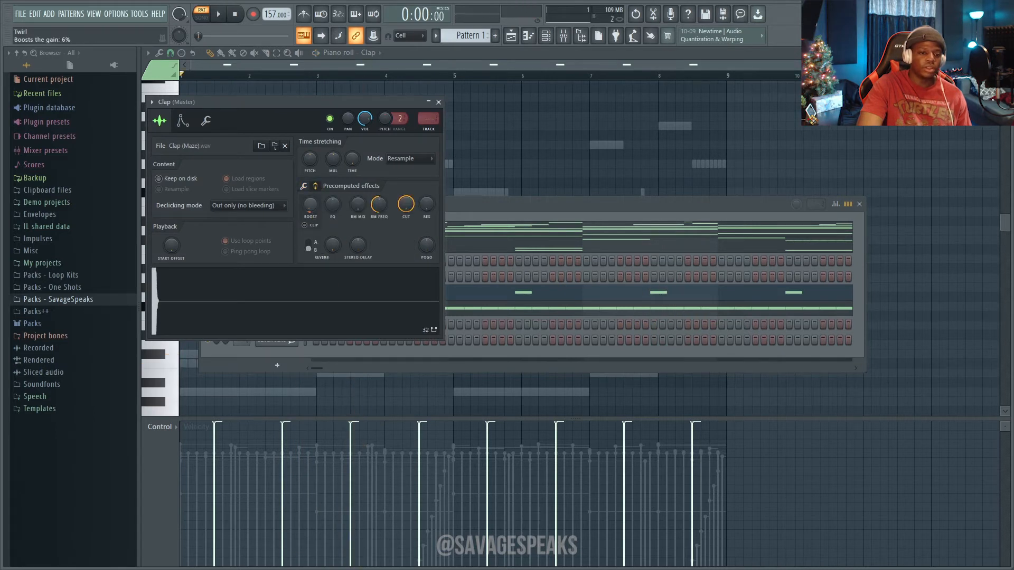
click(283, 310)
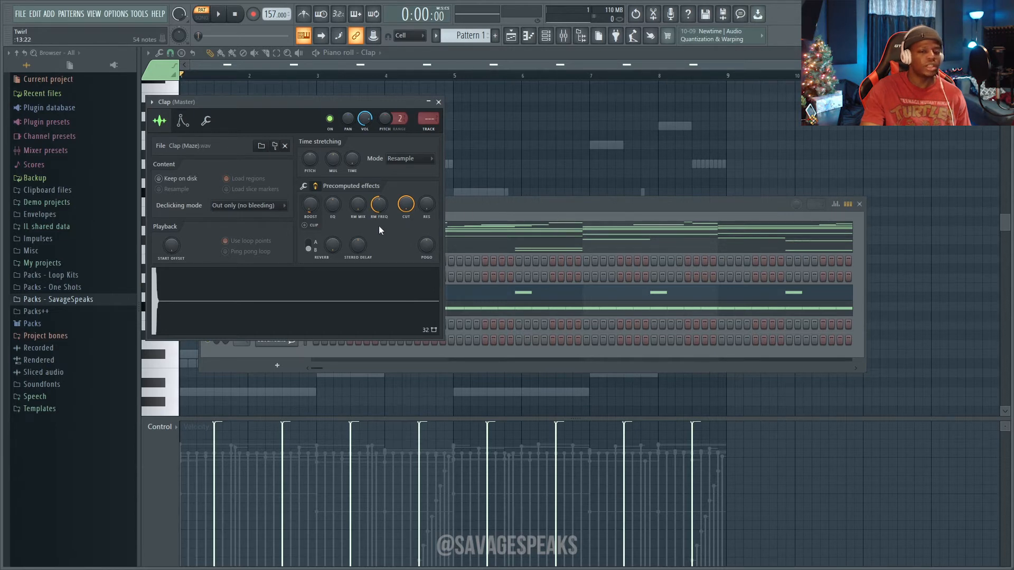
click(530, 207)
right_click(529, 156)
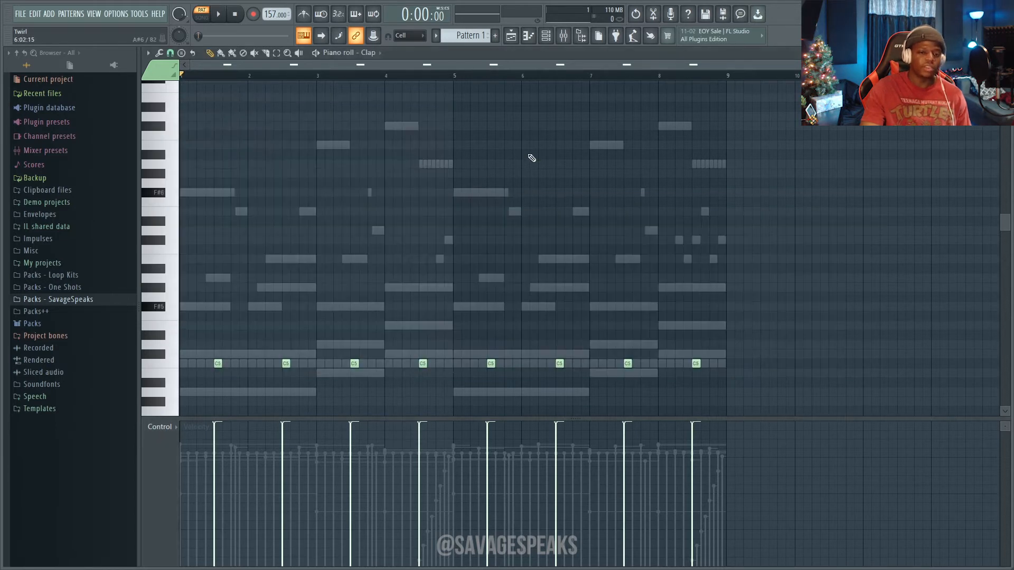
Add JuicyKick hits on steps 15, 21 and 35 of the channel rack while the pattern plays, then stop playback.
key(F6)
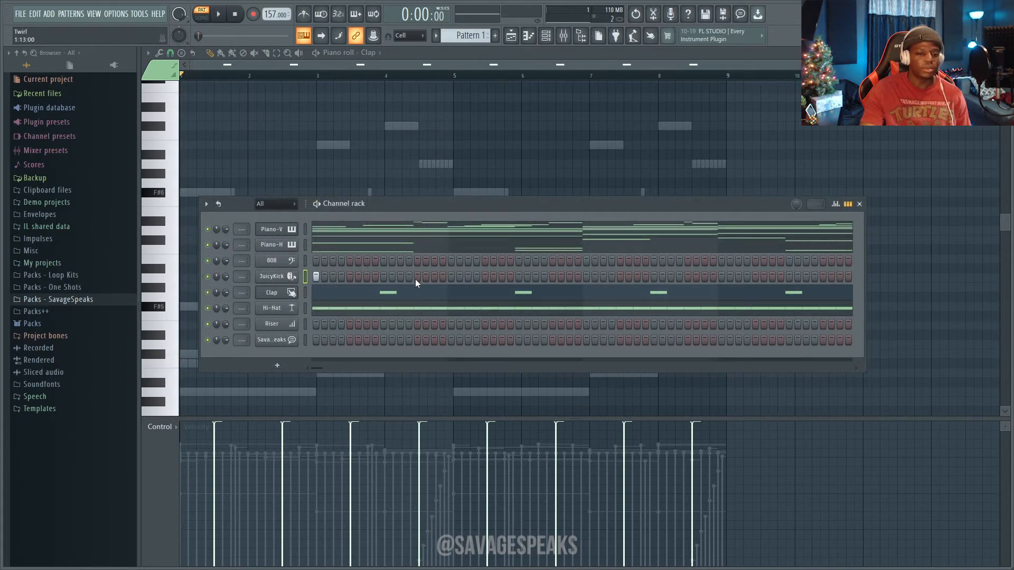
key(space)
click(434, 276)
click(485, 277)
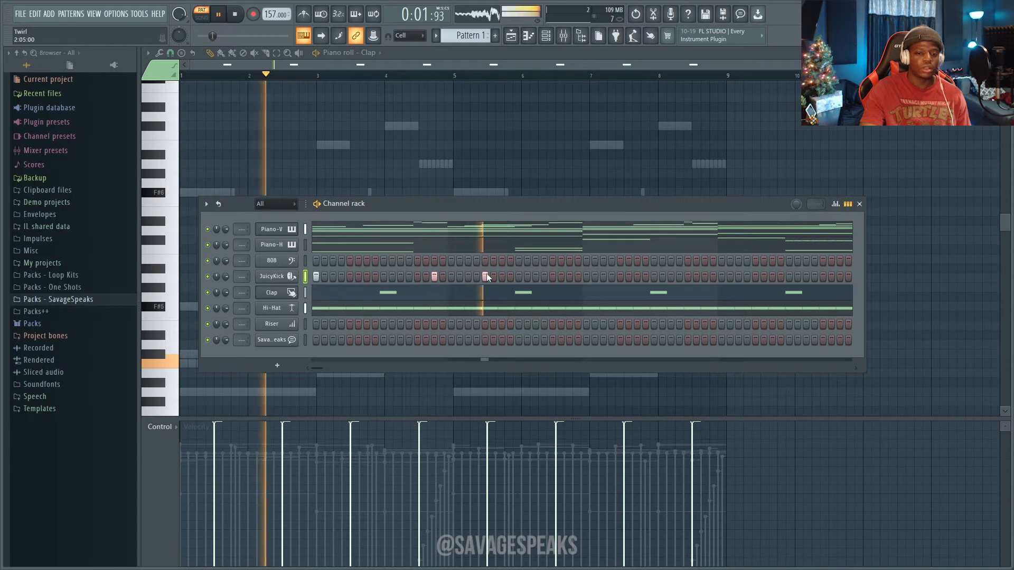
click(603, 276)
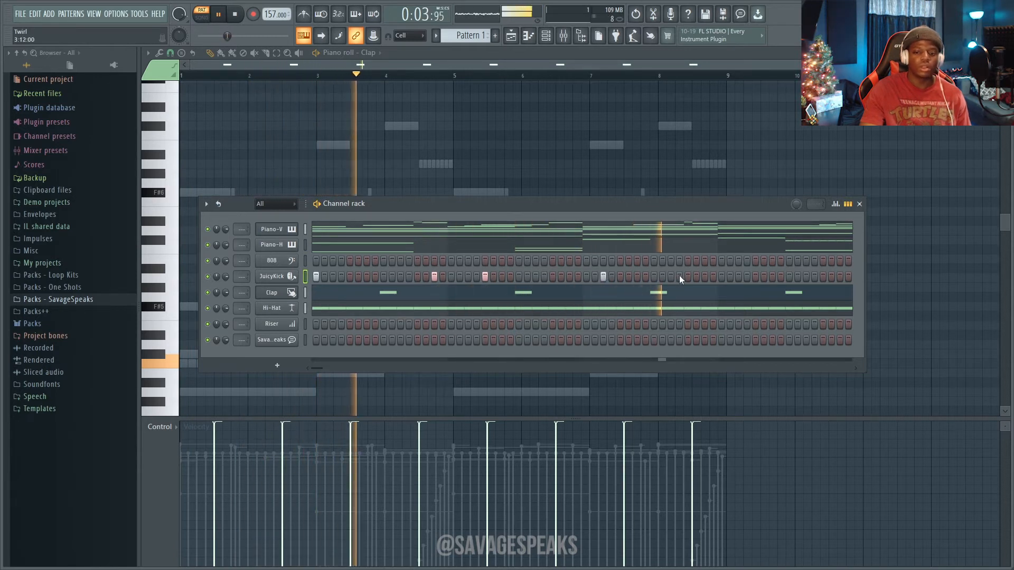
key(space)
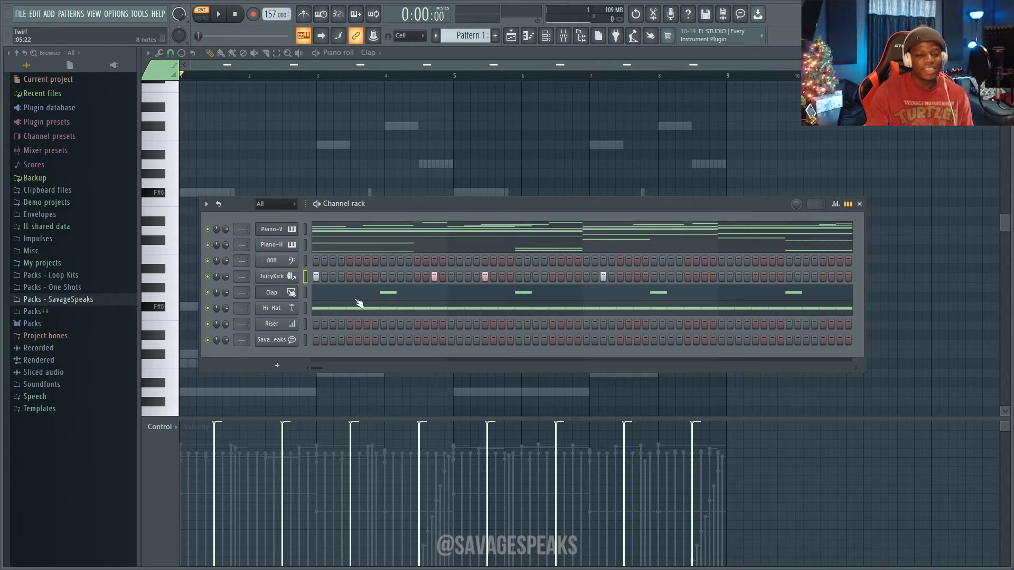
Play the pattern and add JuicyKick hits on steps 53 and 63, leaving step 62 empty.
key(space)
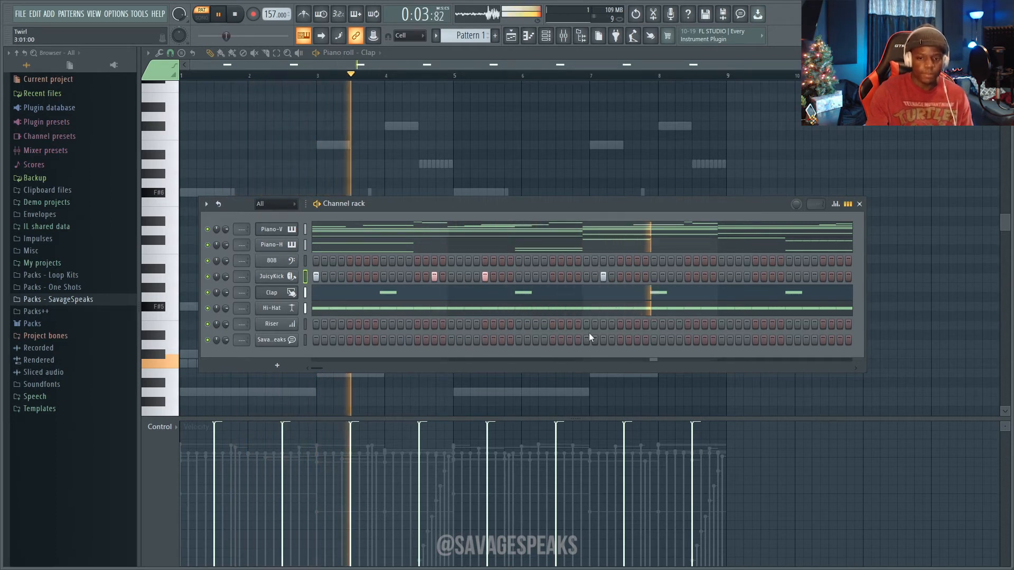
click(755, 276)
click(831, 276)
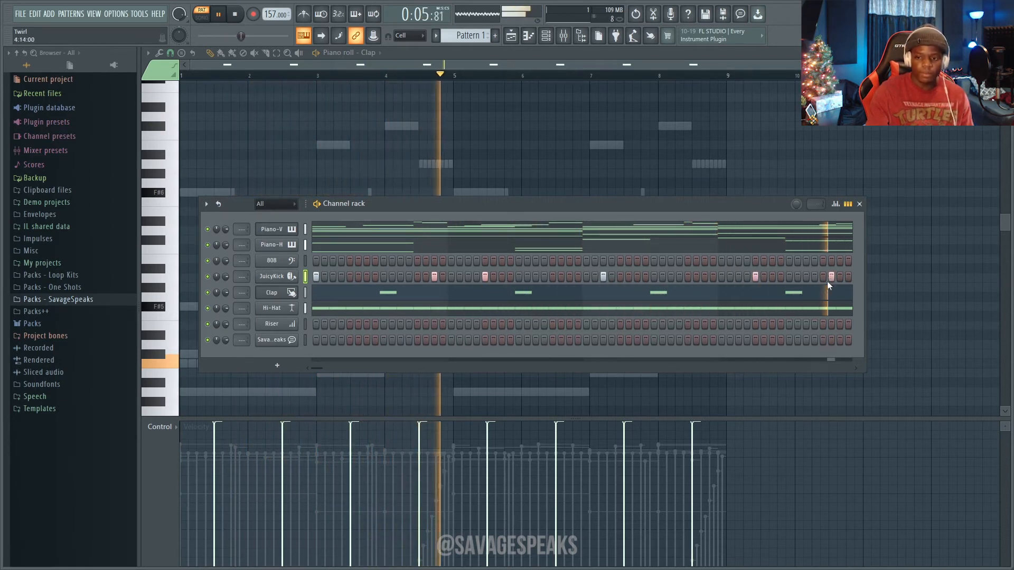
right_click(831, 276)
click(840, 277)
key(space)
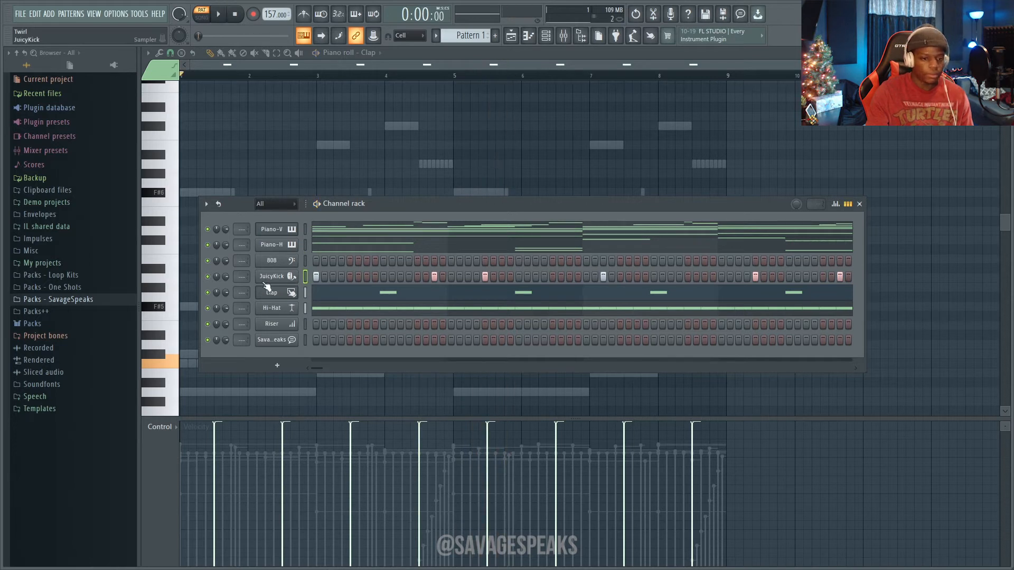
Open the JuicyKick notes in the piano roll, lengthen them to half a beat at maximum velocity and play the pattern.
right_click(296, 276)
click(322, 277)
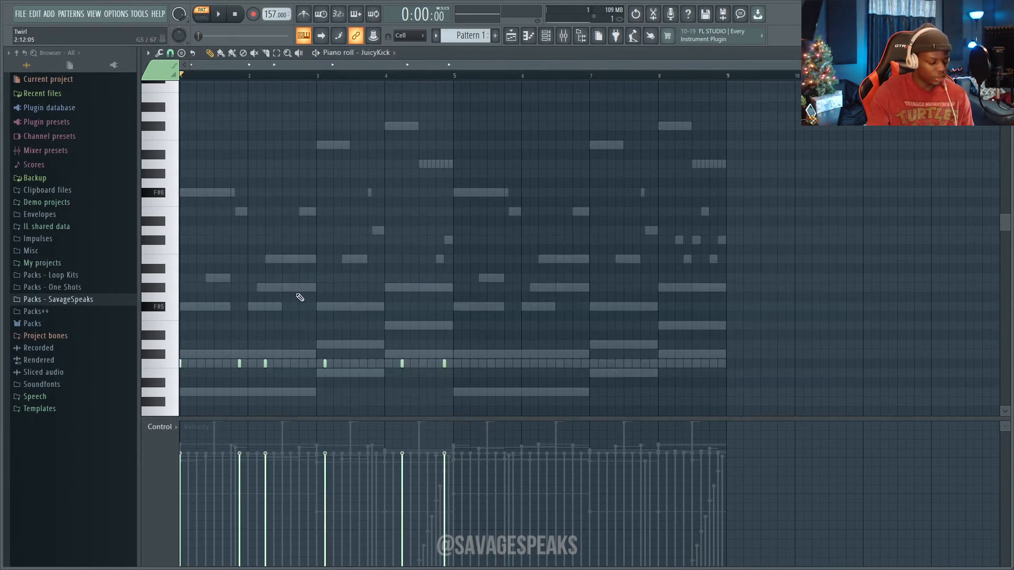
key(space)
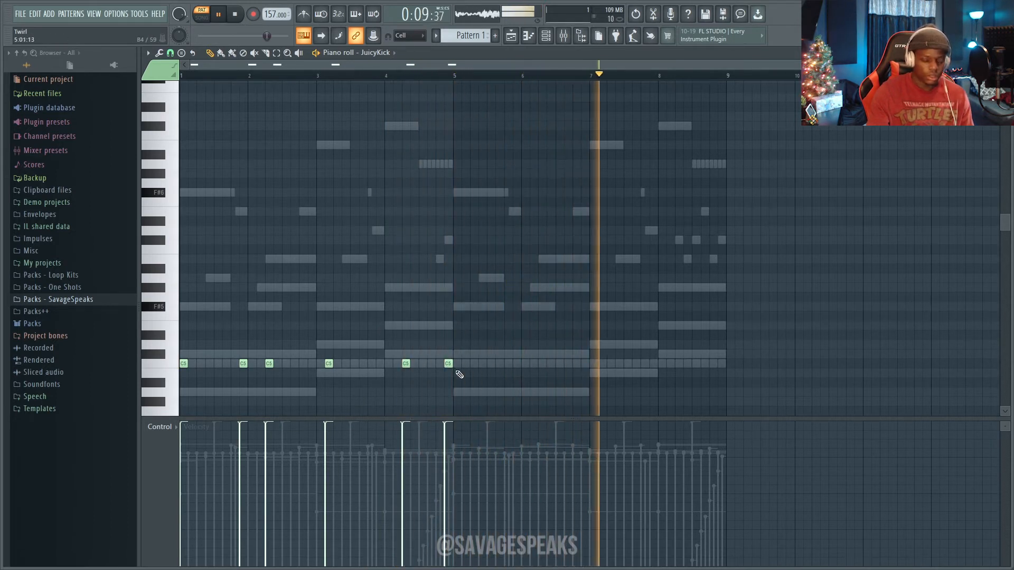
Duplicate the six JuicyKick notes from bars 1–4 into bars 5–8 and add a kick on beat 4 of bar 6.
key(ctrl+b)
ctrl+click(475, 391)
key(space)
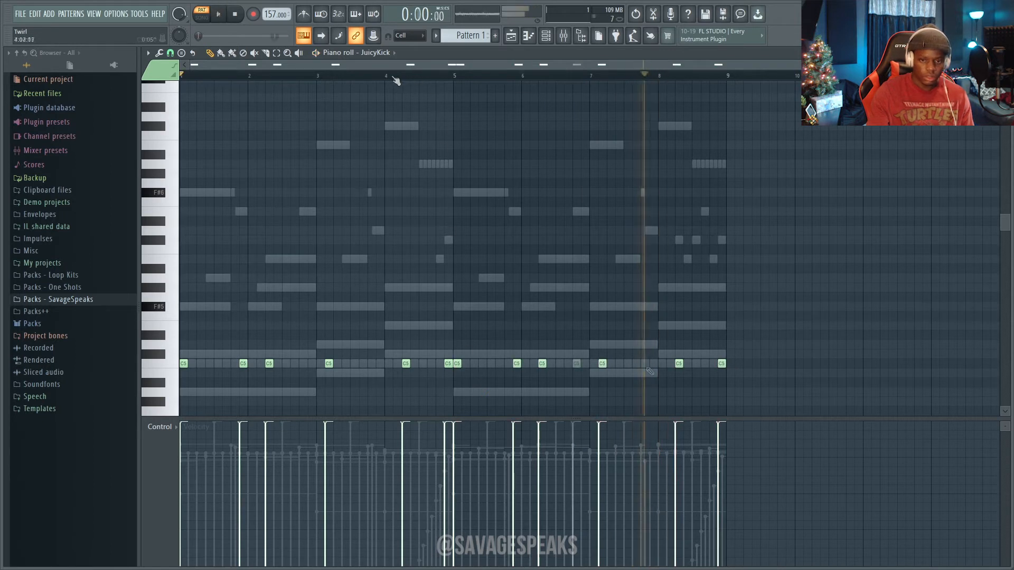
Add JuicyKick notes at the end of bar 7 and the start of bar 8, and play from bar 7.
key(space)
click(654, 363)
click(660, 363)
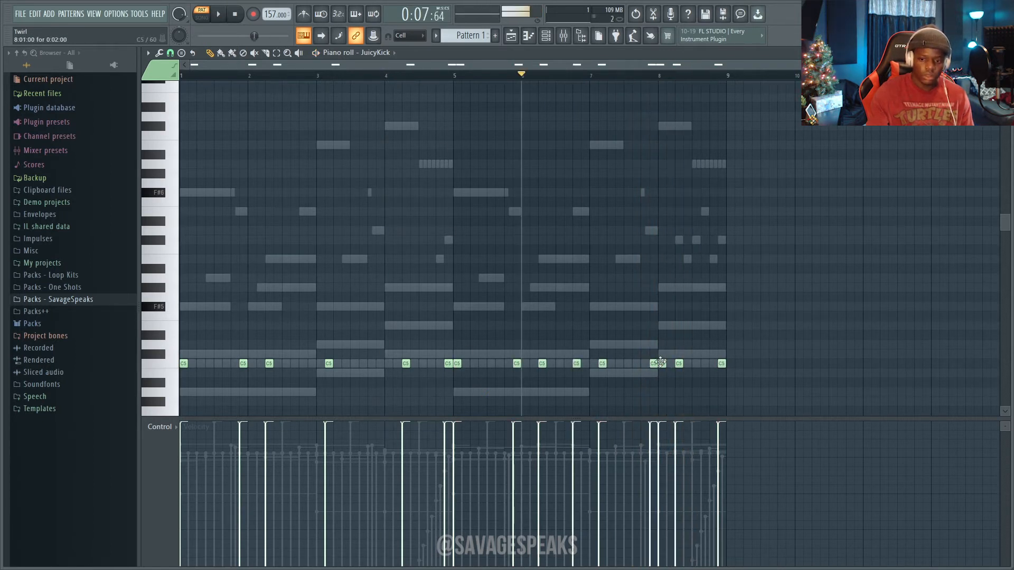
click(592, 78)
key(space)
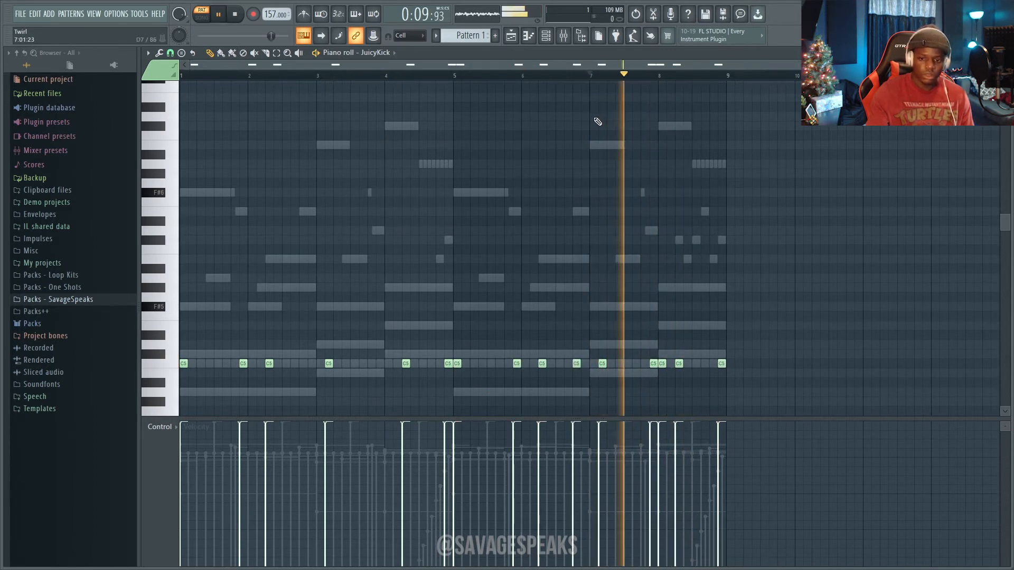
key(space)
key(space)
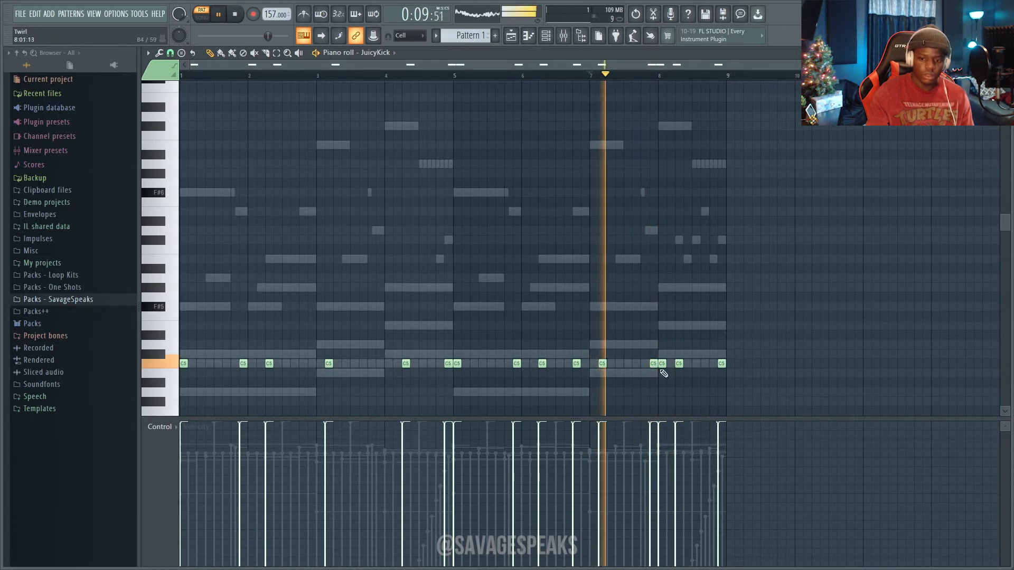
Move the kick at the start of bar 8 half a beat later, listen to the pattern and reopen the channel rack.
drag(661, 364, 670, 364)
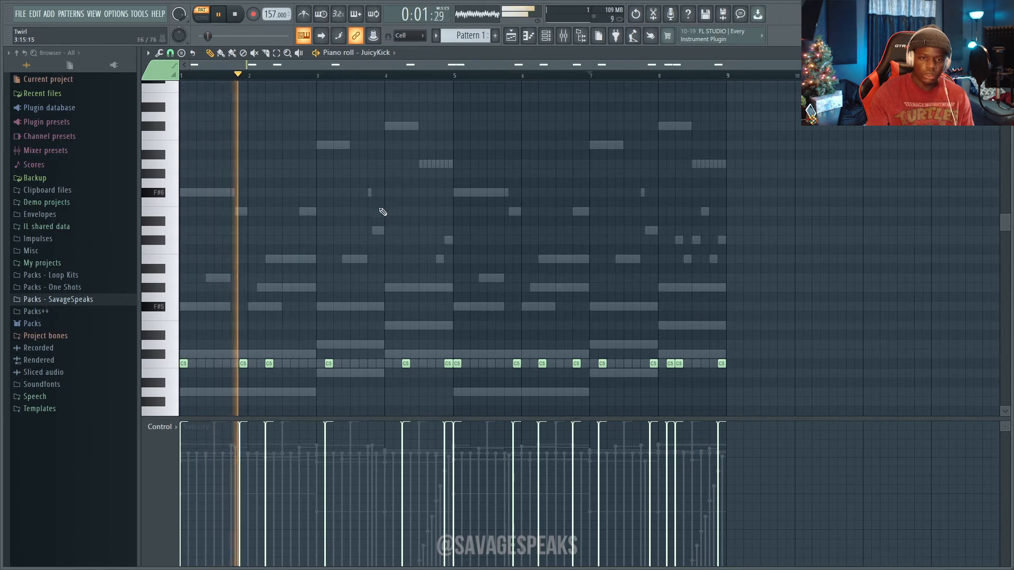
key(space)
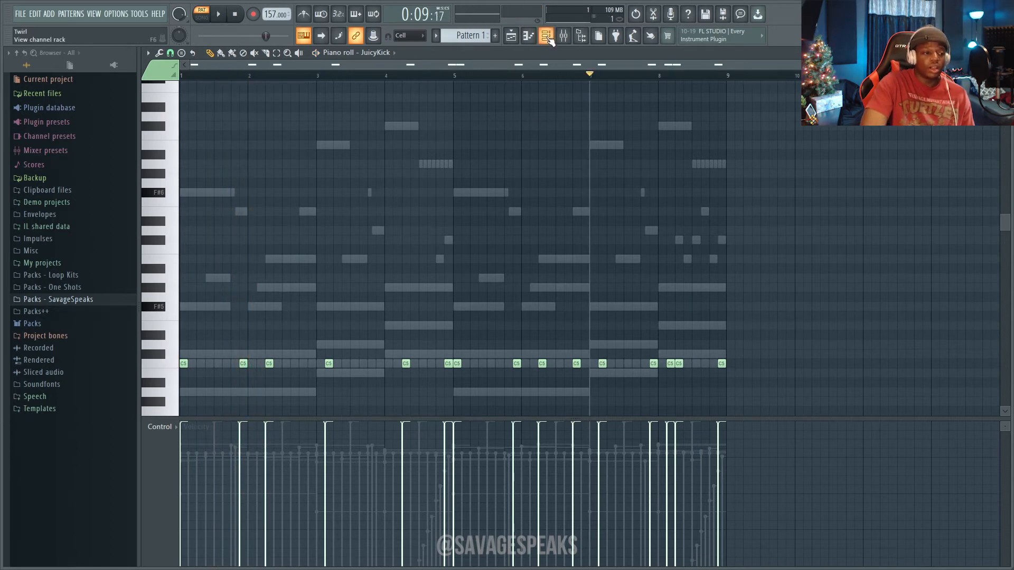
click(547, 38)
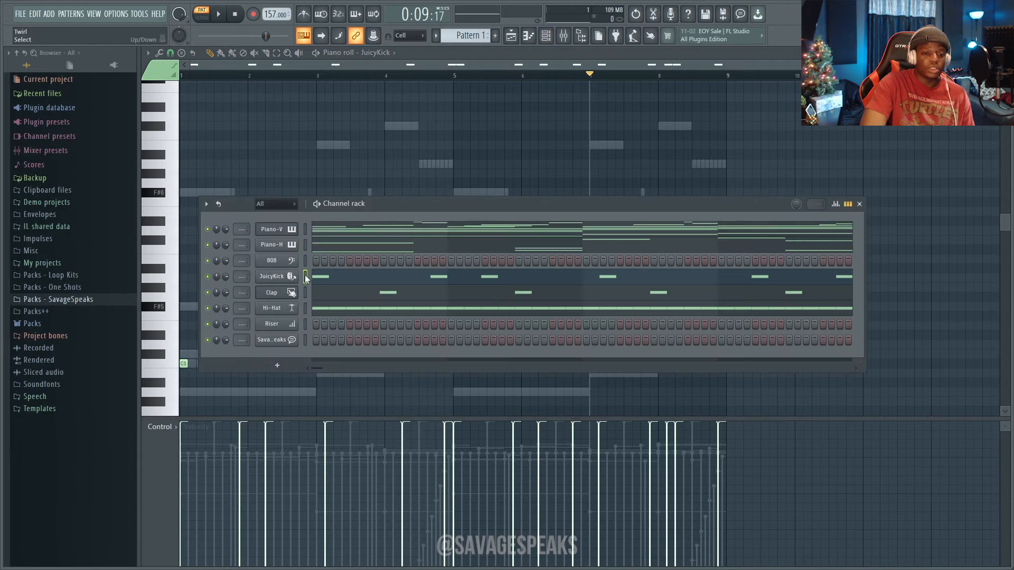